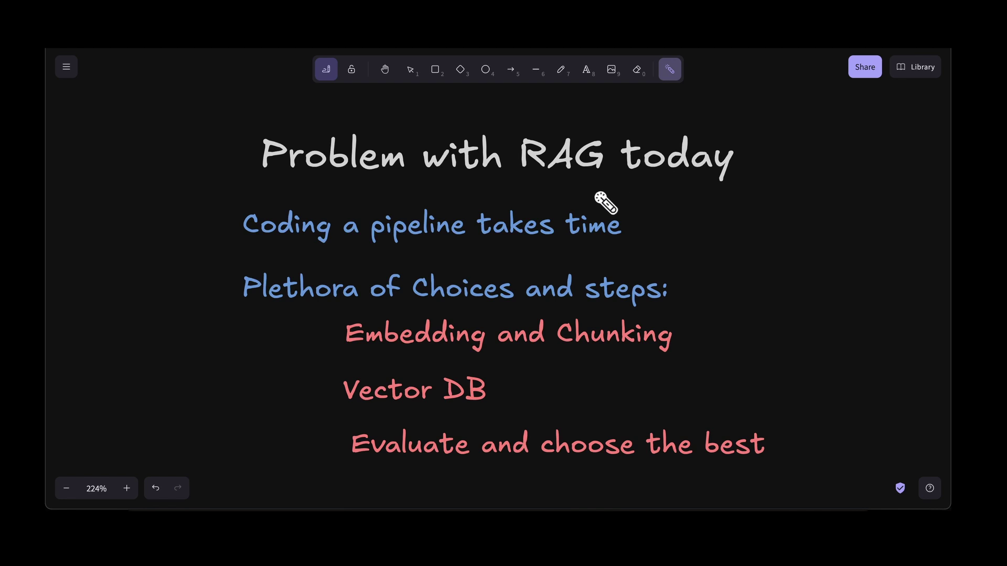
Highlight the 'Problem with RAG today' slide points: choices, embedding and chunking, vector DB, evaluation.
{"action": "left_click_drag", "start_coordinate": [286, 186], "coordinate": [647, 207]}
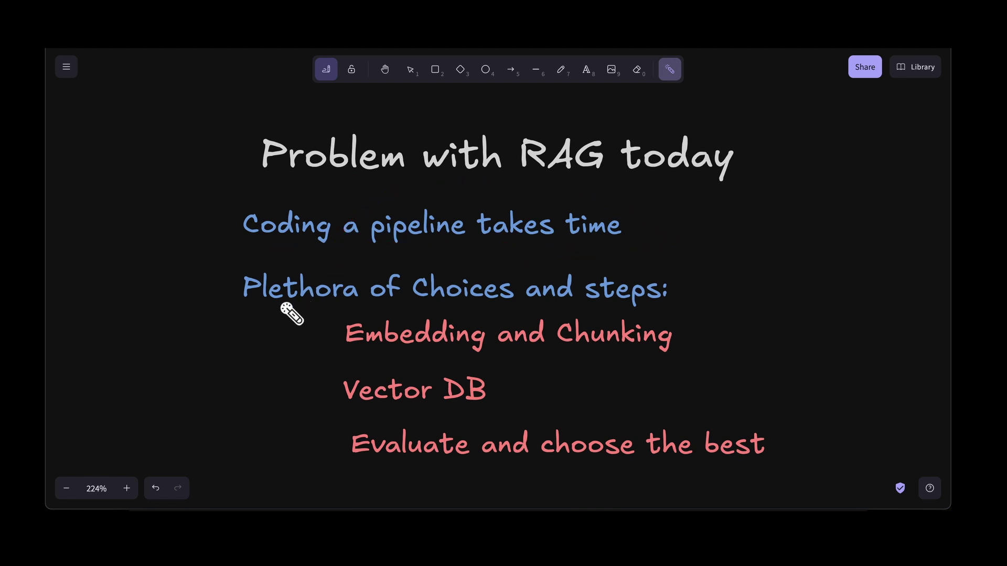
{"action": "left_click_drag", "start_coordinate": [289, 312], "coordinate": [660, 322]}
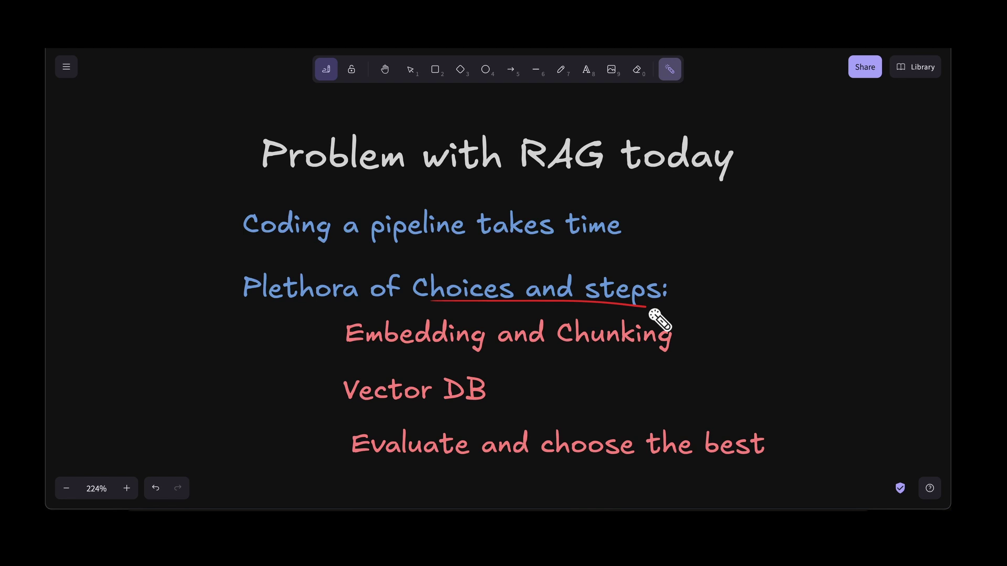
{"action": "scroll", "coordinate": [749, 294], "scroll_direction": "down", "scroll_amount": 1}
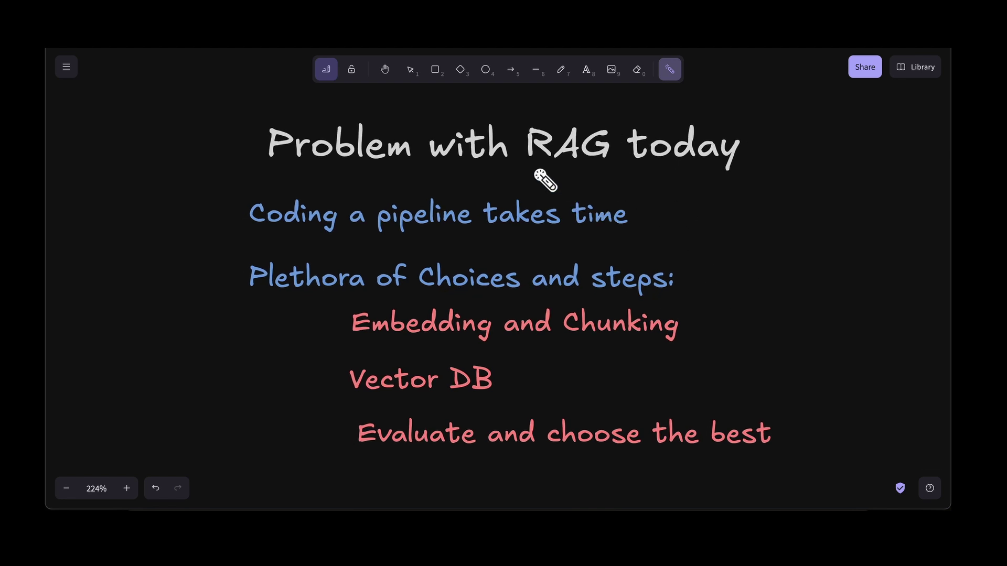
{"action": "left_click", "coordinate": [355, 342]}
{"action": "left_click_drag", "start_coordinate": [517, 294], "coordinate": [299, 346]}
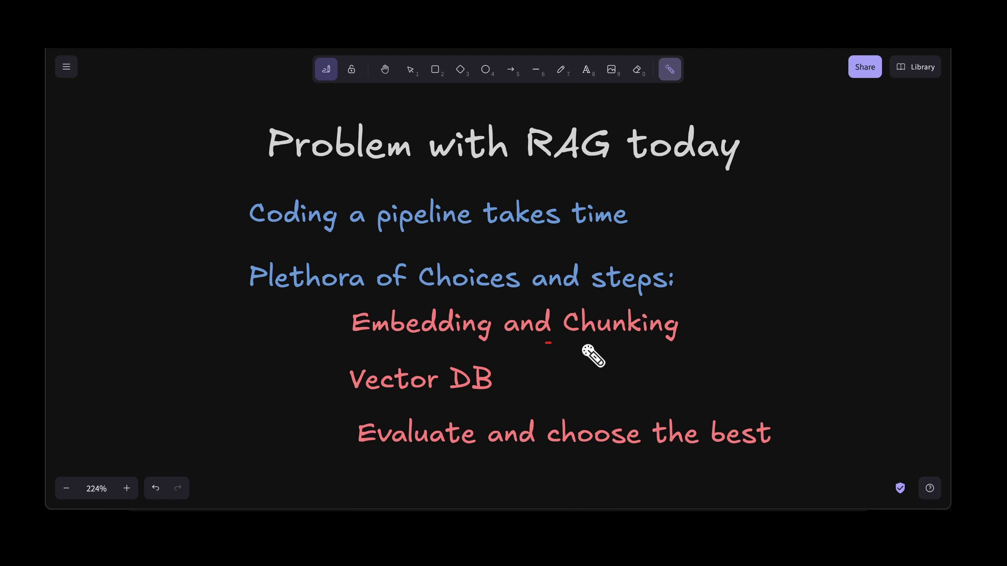
{"action": "left_click_drag", "start_coordinate": [424, 342], "coordinate": [738, 342]}
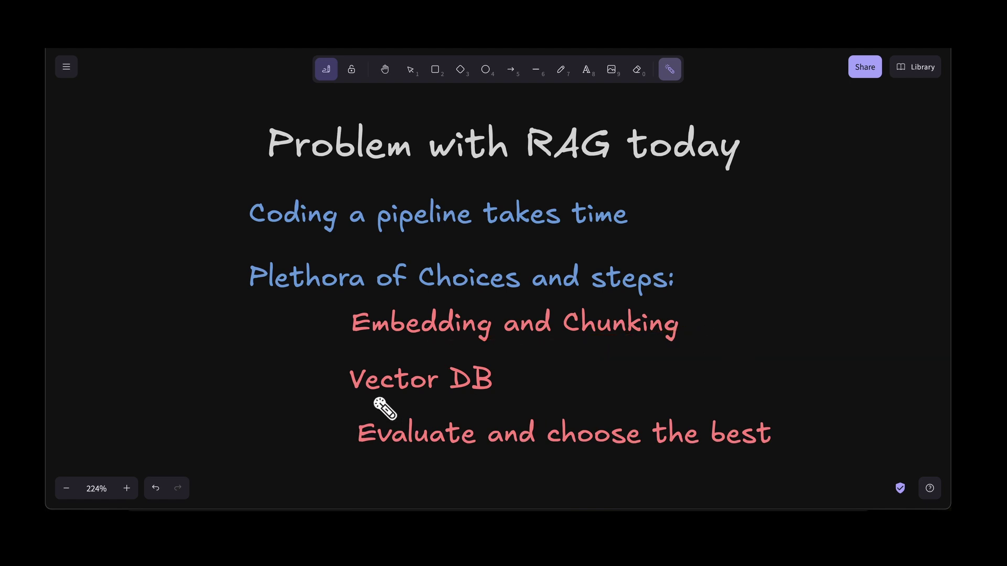
{"action": "mouse_move", "coordinate": [375, 398]}
{"action": "left_mouse_down"}
{"action": "mouse_move", "coordinate": [517, 358]}
{"action": "mouse_move", "coordinate": [490, 404]}
{"action": "mouse_move", "coordinate": [407, 359]}
{"action": "mouse_move", "coordinate": [517, 342]}
{"action": "left_mouse_up"}
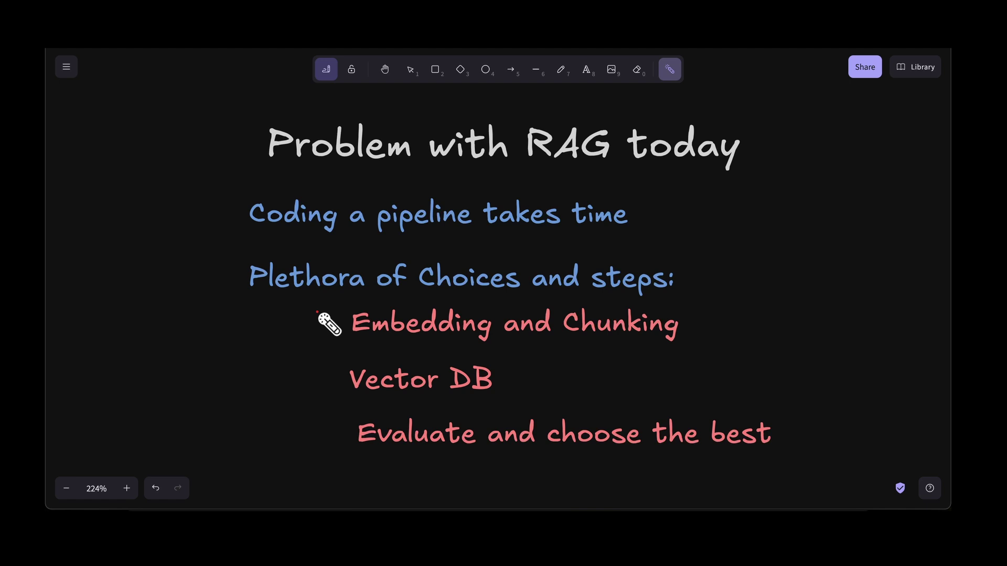
{"action": "left_click_drag", "start_coordinate": [318, 312], "coordinate": [329, 402]}
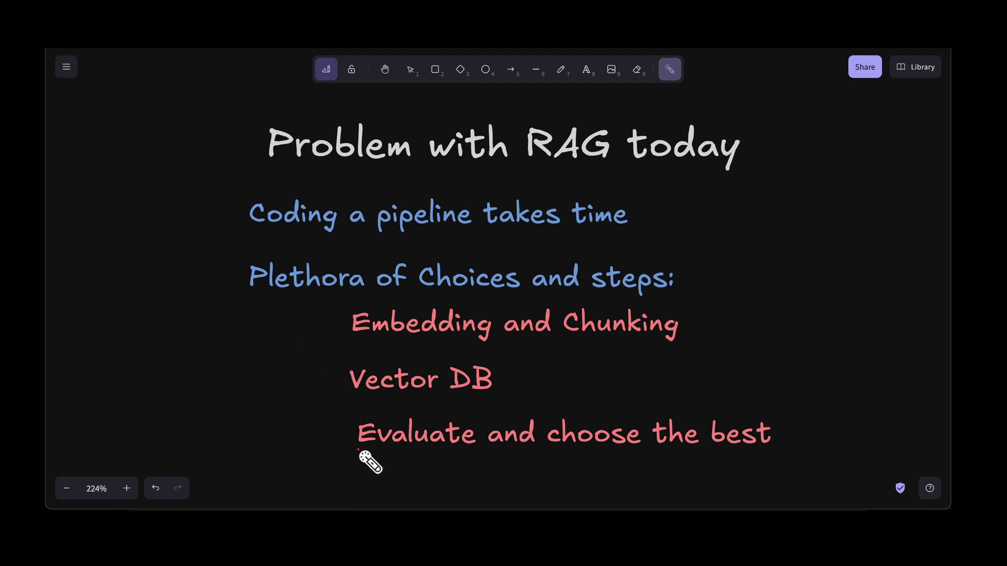
{"action": "mouse_move", "coordinate": [358, 450]}
{"action": "left_mouse_down"}
{"action": "mouse_move", "coordinate": [606, 457]}
{"action": "mouse_move", "coordinate": [677, 447]}
{"action": "mouse_move", "coordinate": [675, 394]}
{"action": "mouse_move", "coordinate": [417, 444]}
{"action": "mouse_move", "coordinate": [572, 483]}
{"action": "mouse_move", "coordinate": [424, 444]}
{"action": "left_mouse_up"}
Switch to the Vectorize homepage and highlight the 'RAG Applications 10X Faster' headline.
{"action": "left_click", "coordinate": [826, 37]}
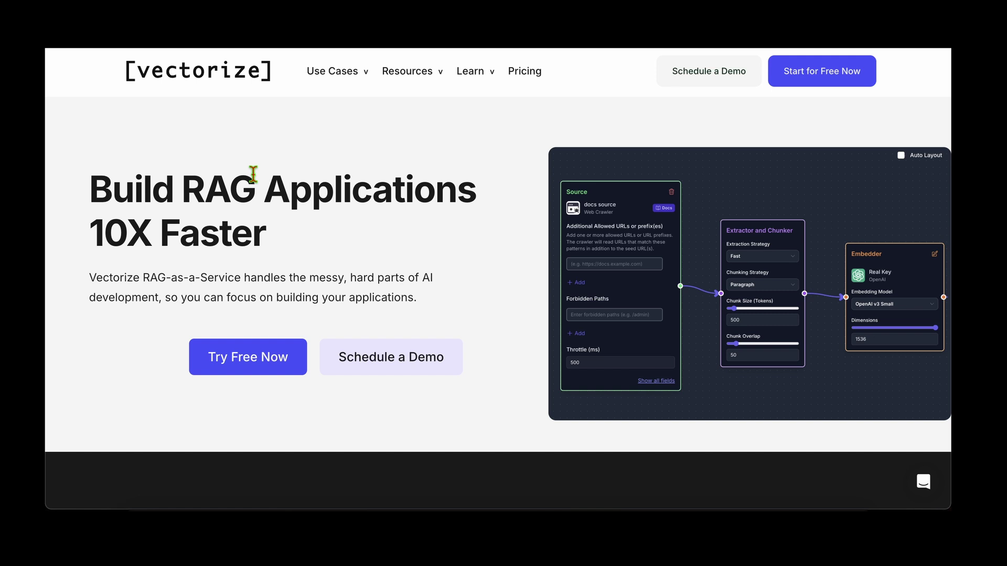
{"action": "left_click_drag", "start_coordinate": [216, 184], "coordinate": [236, 245]}
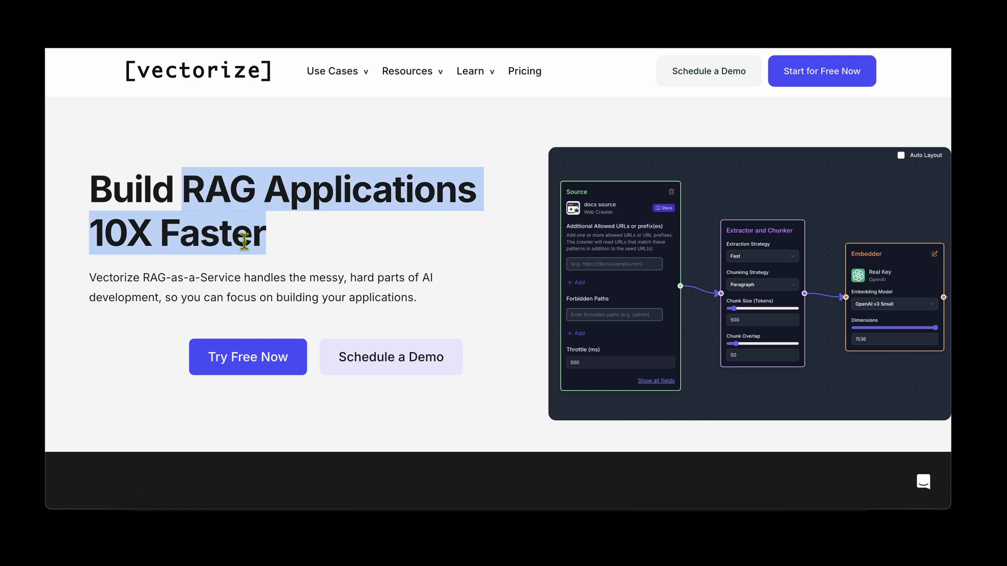
{"action": "left_click", "coordinate": [296, 242]}
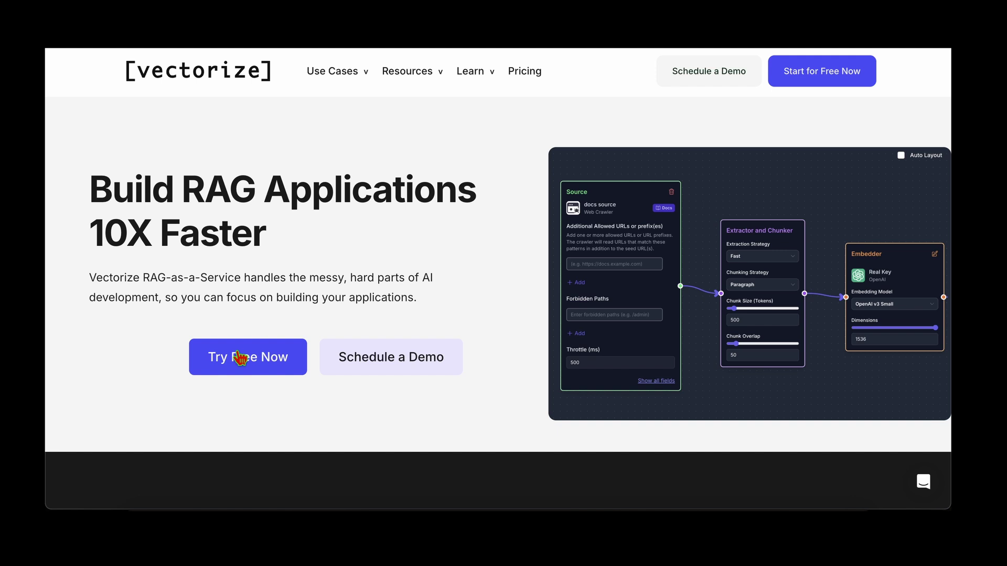
Start the free sign-up, sign in with Google, and highlight the Welcome greeting.
{"action": "left_click", "coordinate": [256, 367]}
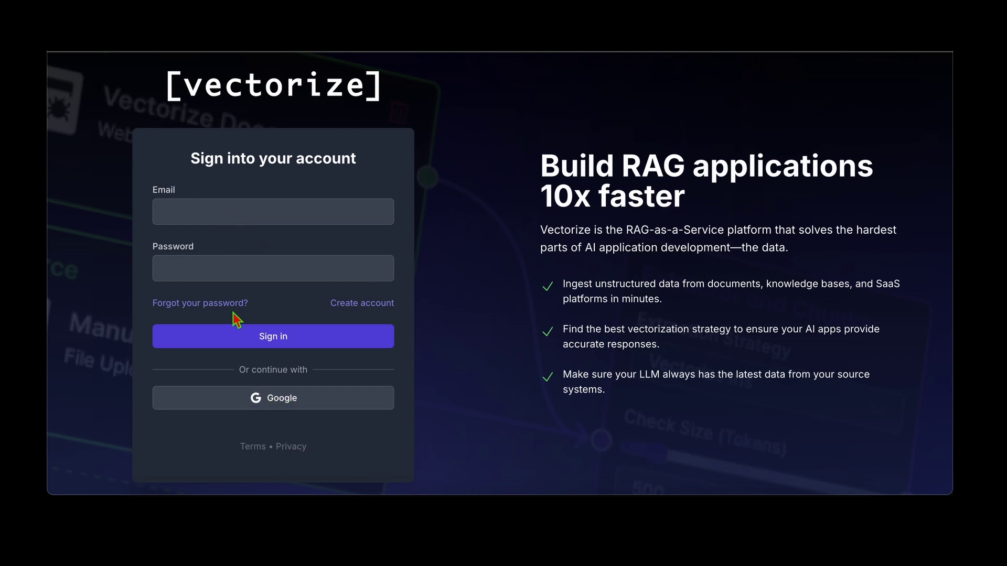
{"action": "left_click", "coordinate": [264, 400]}
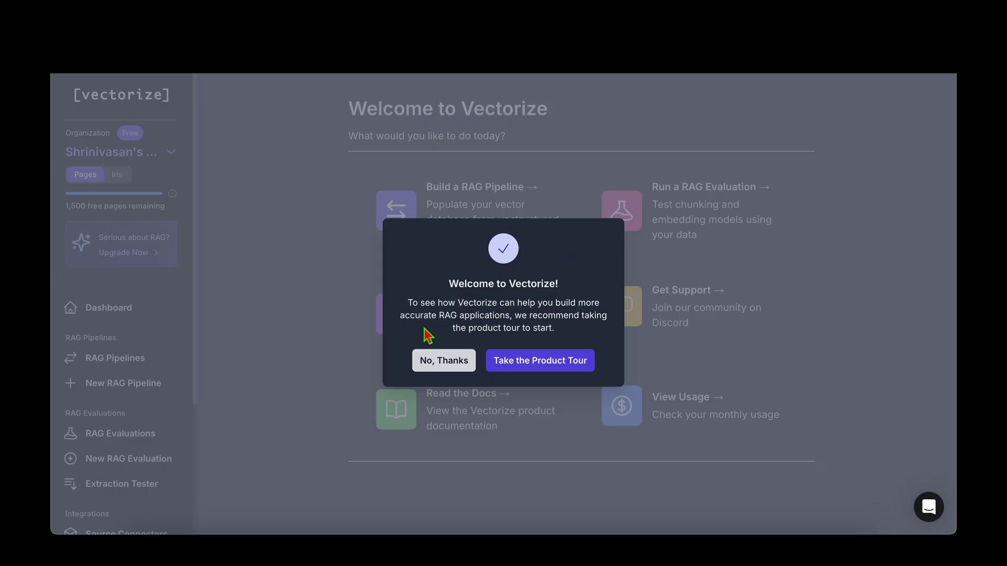
{"action": "double_click", "coordinate": [466, 286]}
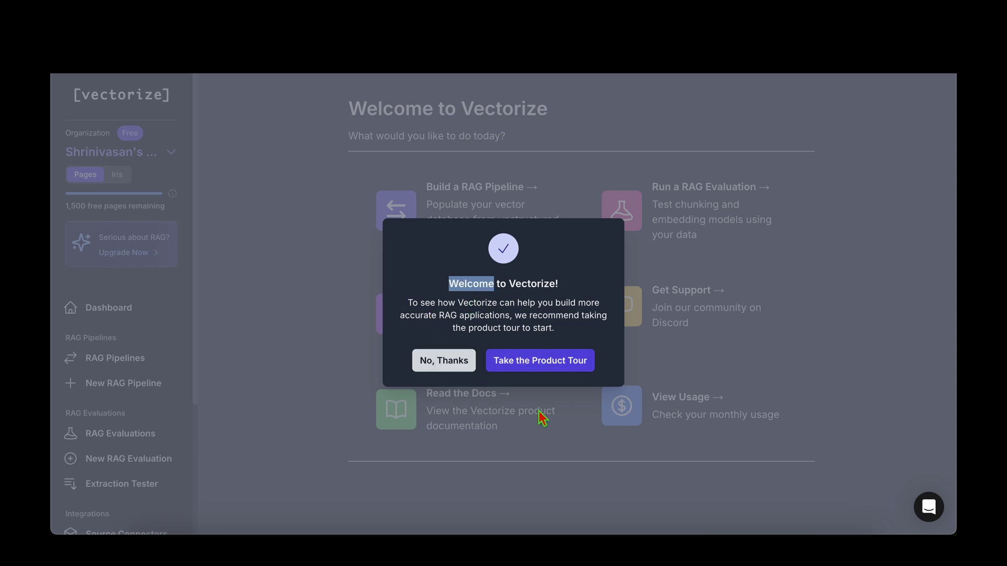
Advance the tour, pick the Friends Season 1 dataset, and create its RAG pipeline.
{"action": "left_click", "coordinate": [560, 367]}
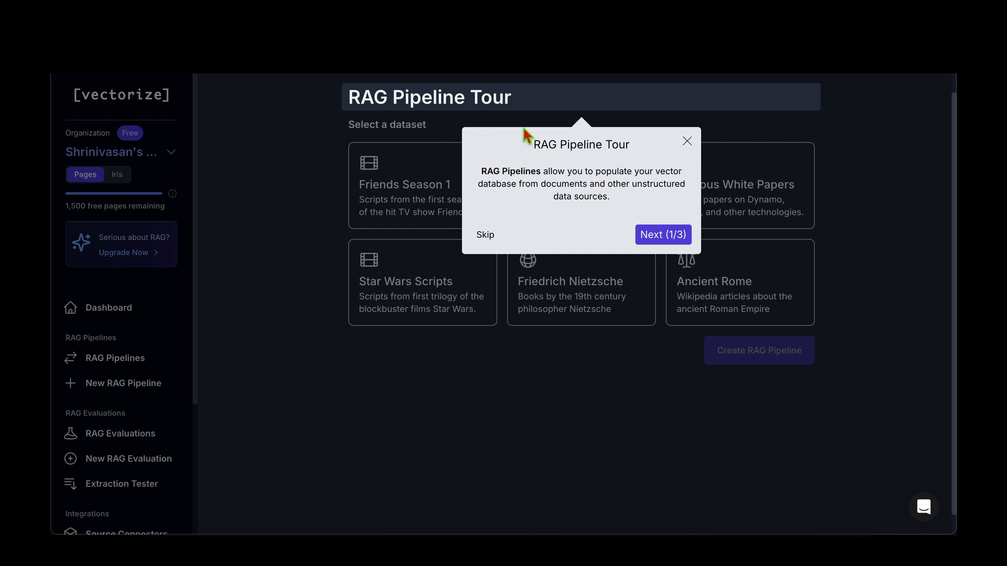
{"action": "left_click", "coordinate": [662, 236]}
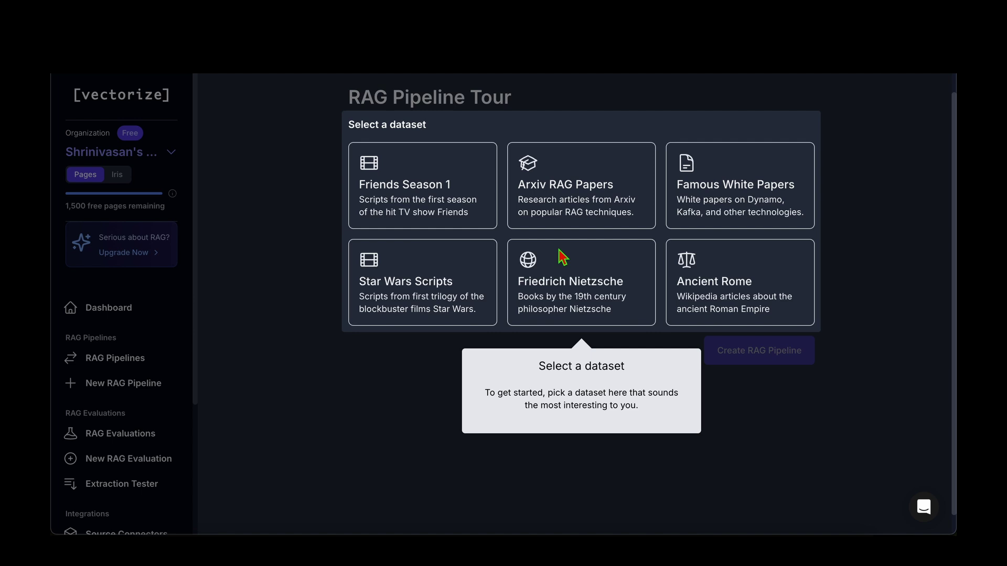
{"action": "left_click", "coordinate": [426, 201]}
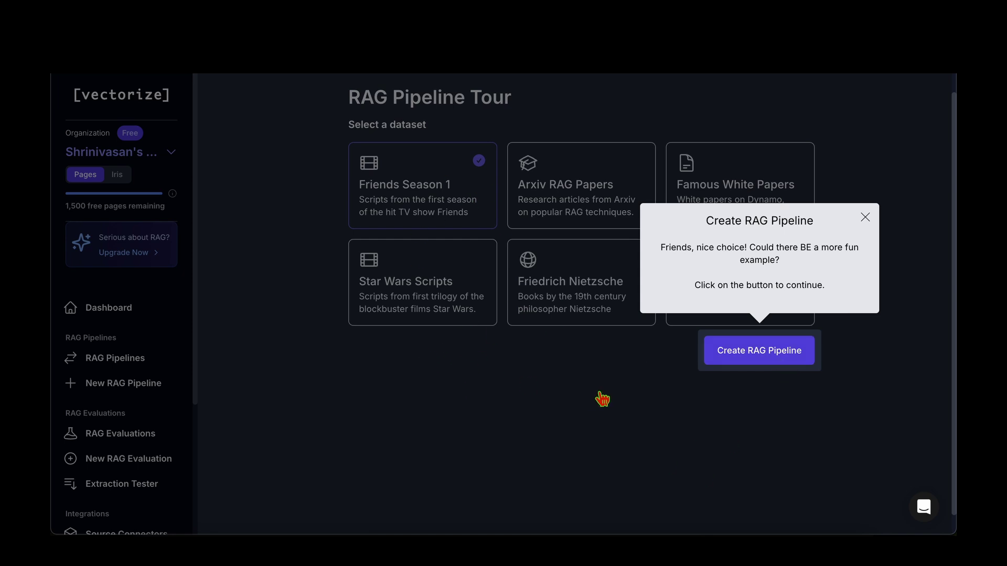
{"action": "left_click", "coordinate": [777, 357]}
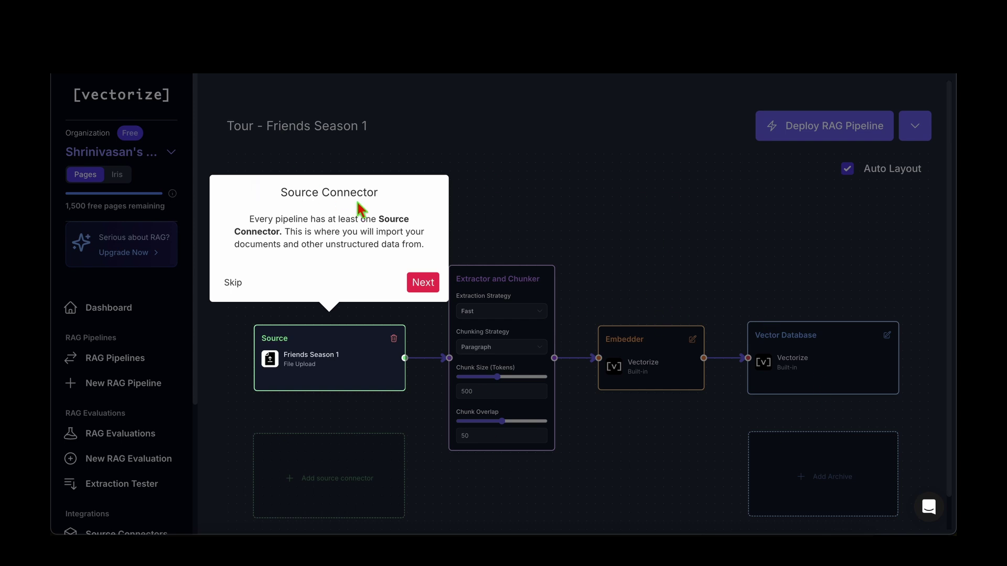
{"action": "left_click_drag", "start_coordinate": [282, 193], "coordinate": [376, 194]}
{"action": "left_click", "coordinate": [310, 216]}
{"action": "mouse_move", "coordinate": [276, 219]}
{"action": "left_mouse_down"}
{"action": "mouse_move", "coordinate": [398, 219]}
{"action": "mouse_move", "coordinate": [278, 231]}
{"action": "left_mouse_up"}
{"action": "left_click", "coordinate": [332, 255]}
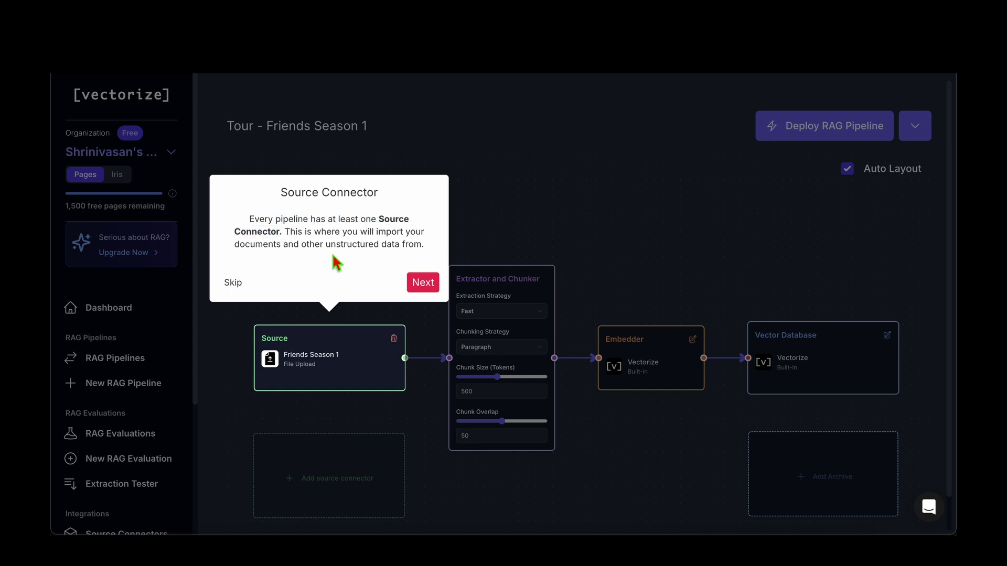
{"action": "left_click", "coordinate": [426, 286]}
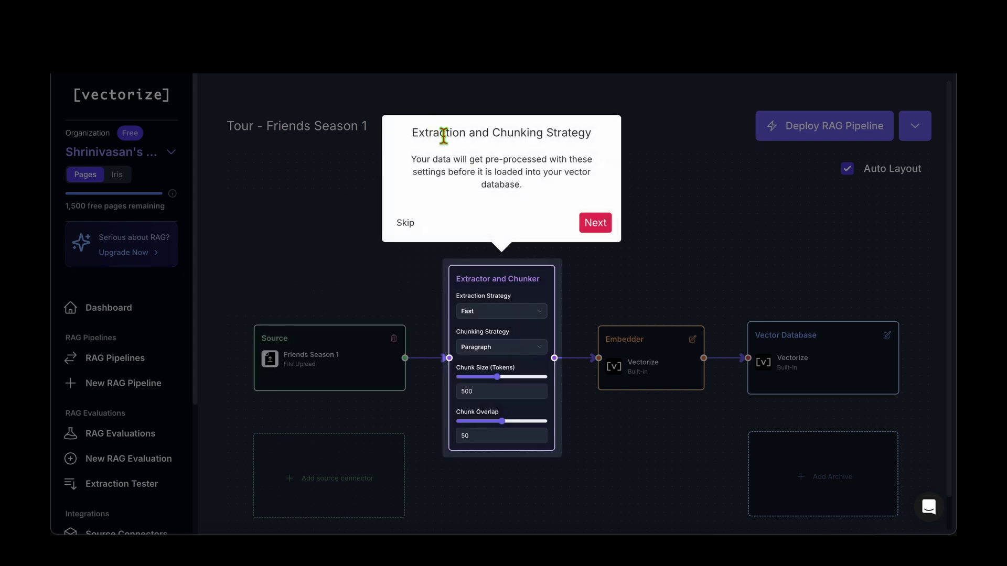
{"action": "left_click_drag", "start_coordinate": [443, 135], "coordinate": [584, 135]}
{"action": "left_click", "coordinate": [531, 165]}
{"action": "left_click_drag", "start_coordinate": [439, 159], "coordinate": [531, 157]}
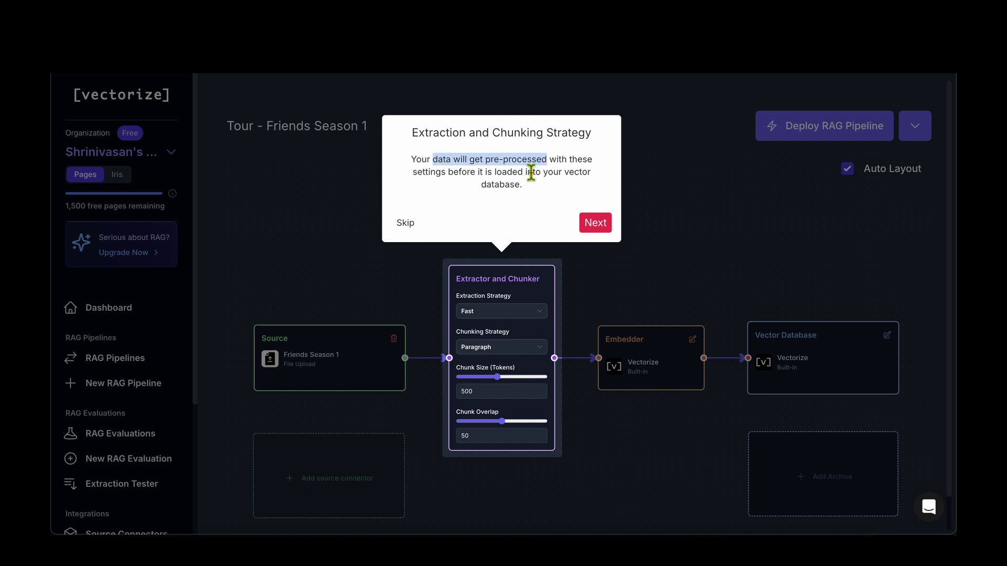
{"action": "left_click", "coordinate": [532, 230]}
{"action": "double_click", "coordinate": [515, 172]}
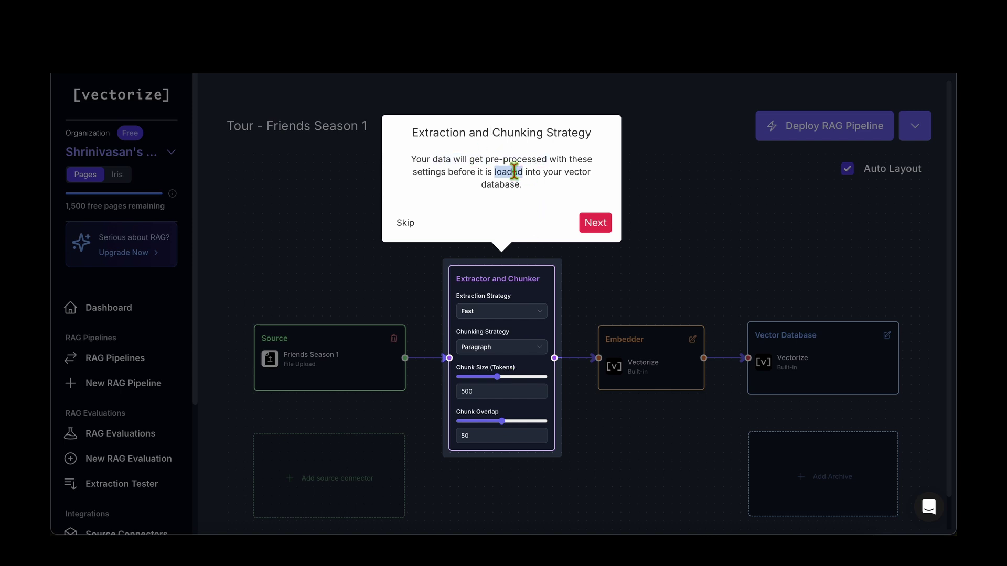
{"action": "mouse_move", "coordinate": [515, 172]}
{"action": "left_mouse_down"}
{"action": "mouse_move", "coordinate": [608, 181]}
{"action": "mouse_move", "coordinate": [524, 187]}
{"action": "left_mouse_up"}
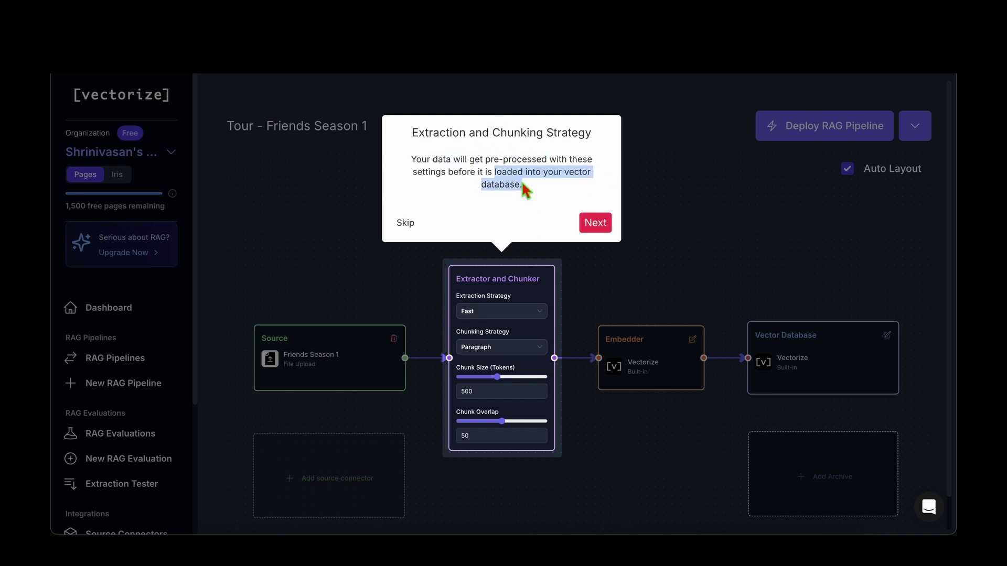
{"action": "left_click", "coordinate": [597, 224]}
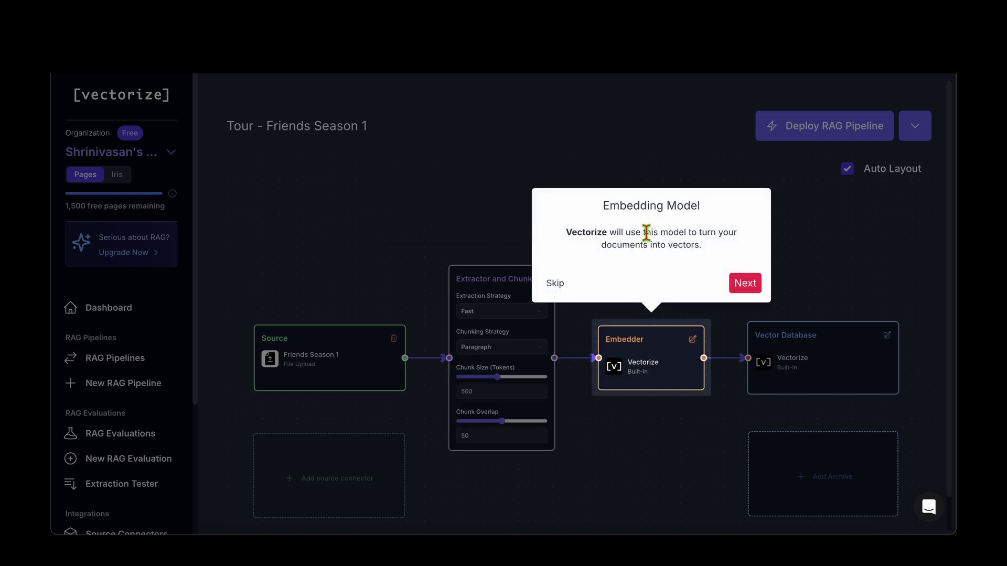
{"action": "left_click_drag", "start_coordinate": [646, 232], "coordinate": [690, 244]}
{"action": "left_click", "coordinate": [688, 273]}
{"action": "left_click", "coordinate": [743, 286]}
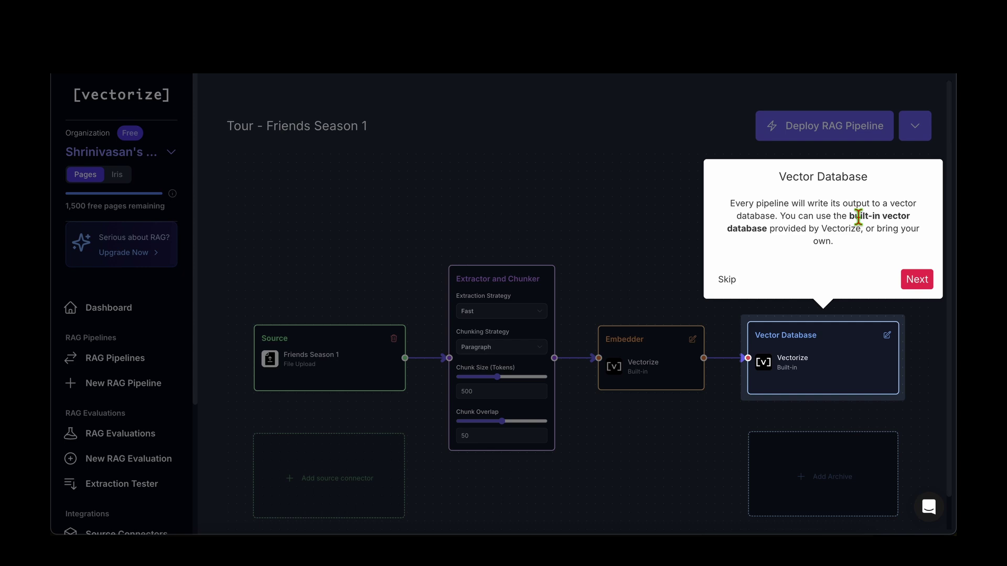
{"action": "left_click_drag", "start_coordinate": [858, 216], "coordinate": [839, 228]}
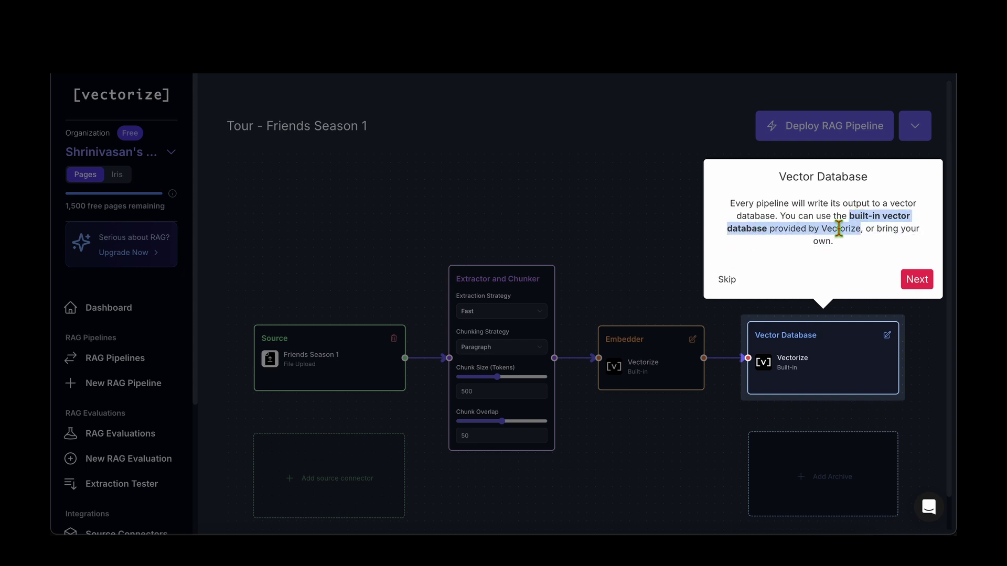
{"action": "left_click", "coordinate": [839, 229]}
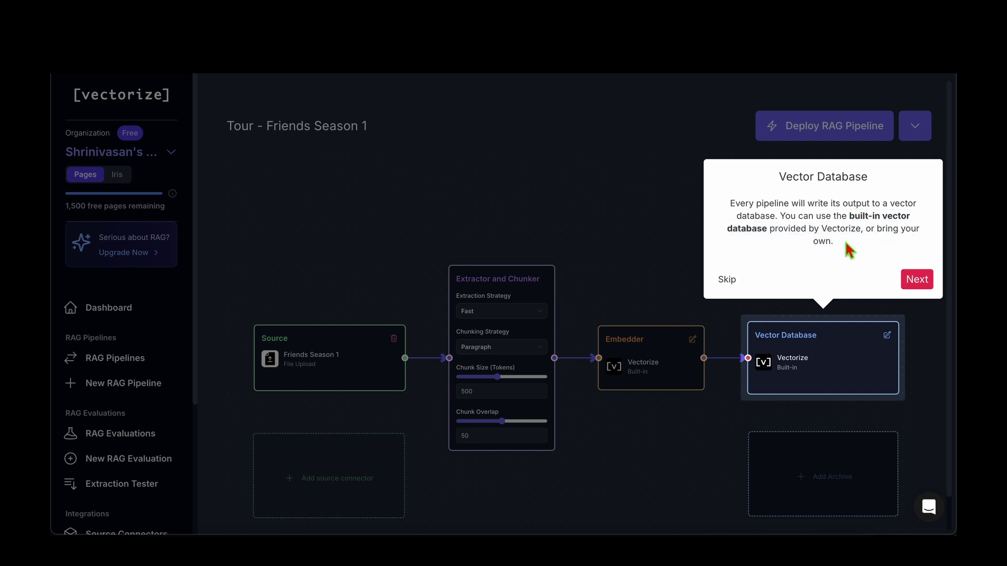
{"action": "left_click", "coordinate": [923, 281]}
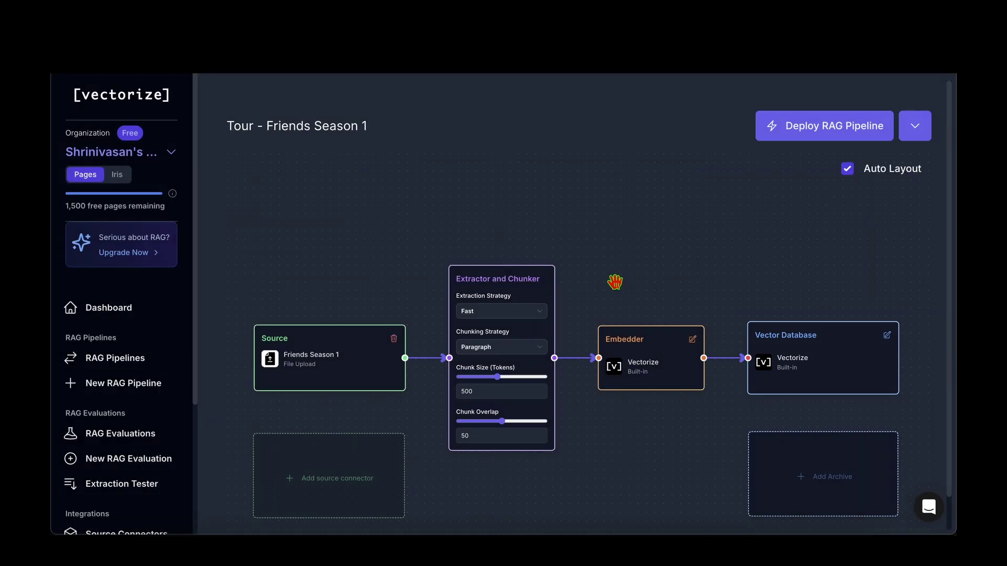
{"action": "scroll", "coordinate": [637, 282], "scroll_direction": "down", "scroll_amount": 3}
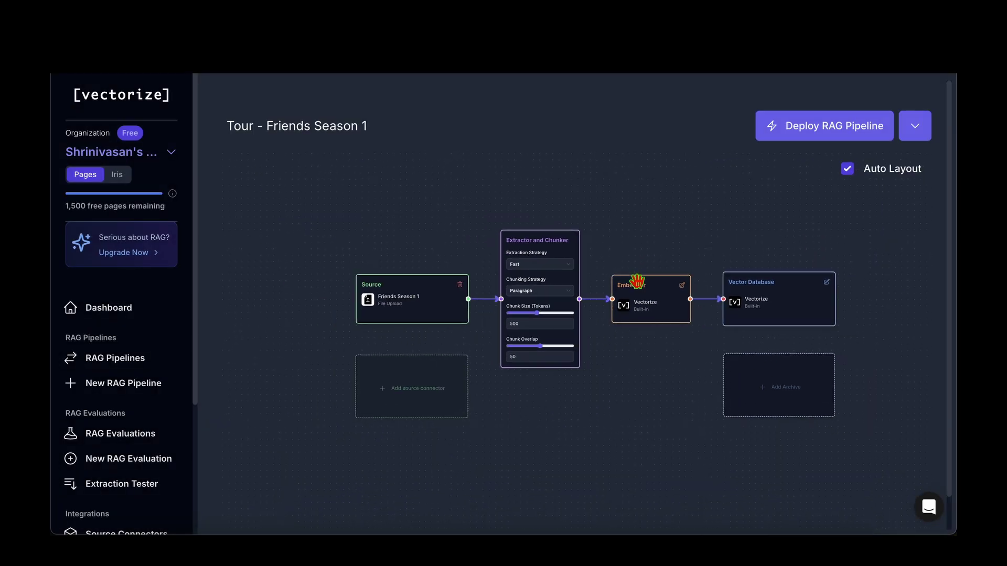
{"action": "scroll", "coordinate": [637, 281], "scroll_direction": "up", "scroll_amount": 5}
{"action": "scroll", "coordinate": [638, 281], "scroll_direction": "down", "scroll_amount": 3}
{"action": "scroll", "coordinate": [637, 282], "scroll_direction": "up", "scroll_amount": 2}
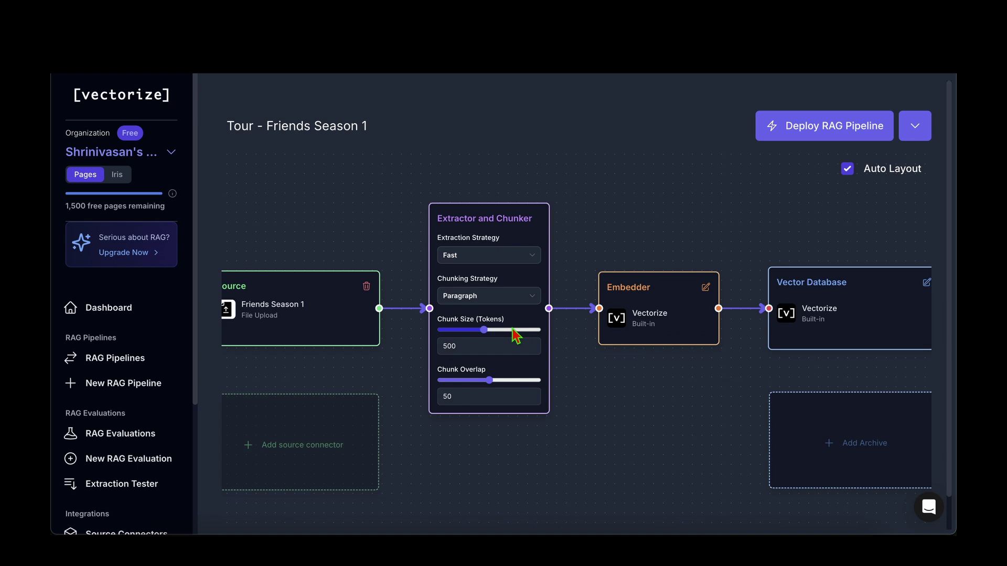
{"action": "scroll", "coordinate": [385, 364], "scroll_direction": "up", "scroll_amount": 4}
{"action": "scroll", "coordinate": [383, 367], "scroll_direction": "down", "scroll_amount": 1}
{"action": "scroll", "coordinate": [383, 367], "scroll_direction": "down", "scroll_amount": 4}
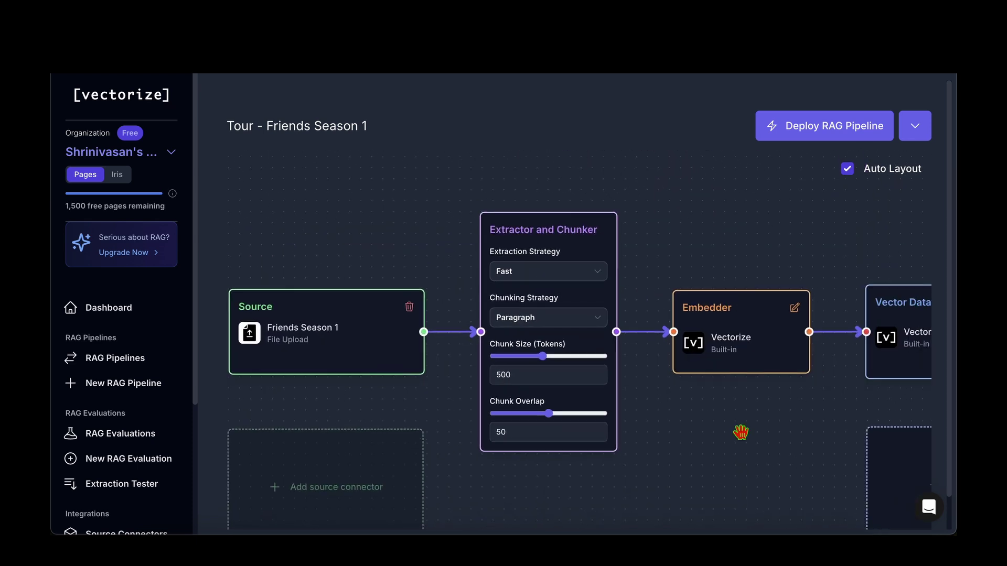
{"action": "scroll", "coordinate": [724, 429], "scroll_direction": "right", "scroll_amount": 3}
{"action": "scroll", "coordinate": [624, 417], "scroll_direction": "down", "scroll_amount": 2}
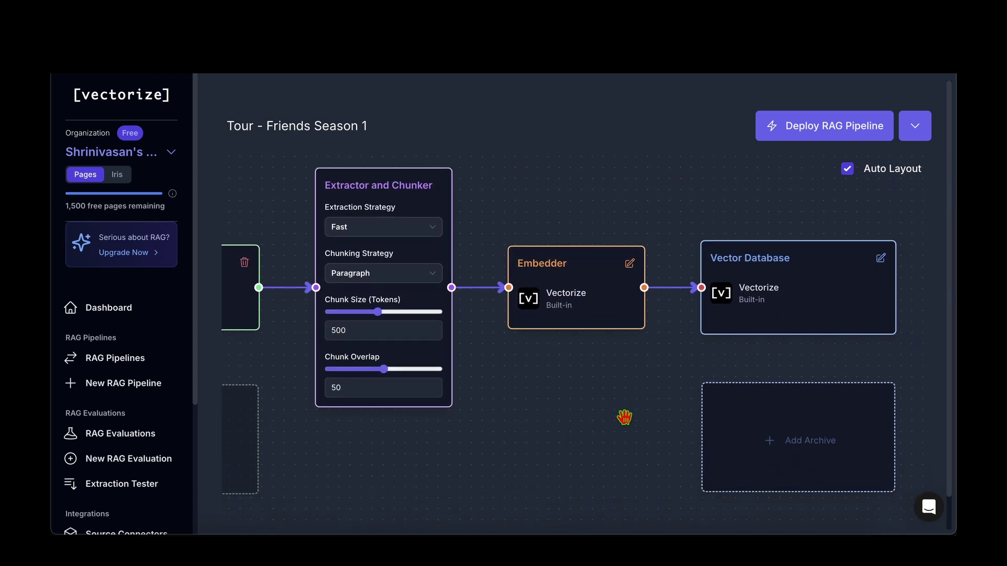
{"action": "scroll", "coordinate": [624, 417], "scroll_direction": "left", "scroll_amount": 3}
{"action": "scroll", "coordinate": [624, 417], "scroll_direction": "left", "scroll_amount": 2}
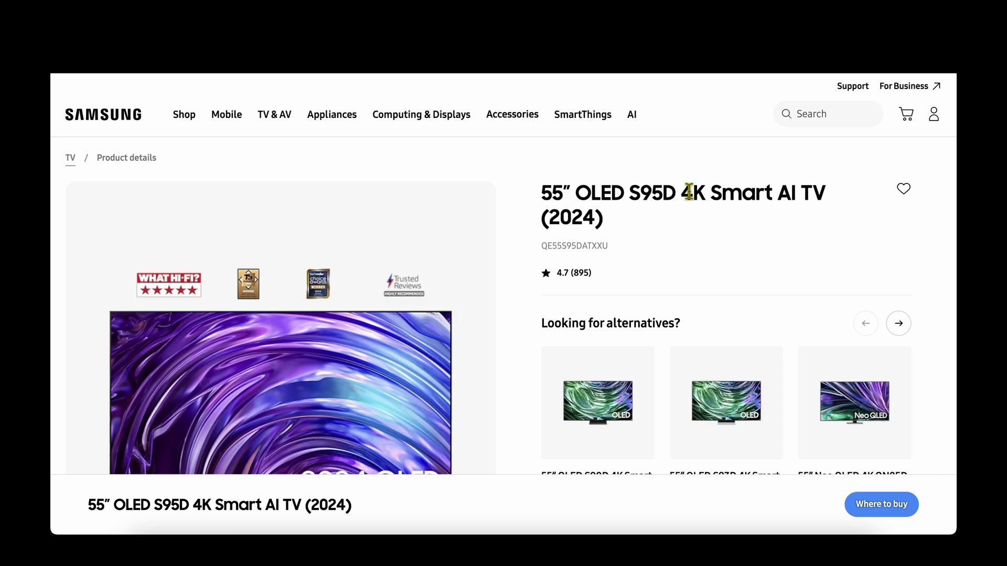
Highlight the S95D model name and User Manual heading, then download the user manual.
{"action": "left_click_drag", "start_coordinate": [687, 192], "coordinate": [824, 193]}
{"action": "left_click", "coordinate": [721, 244]}
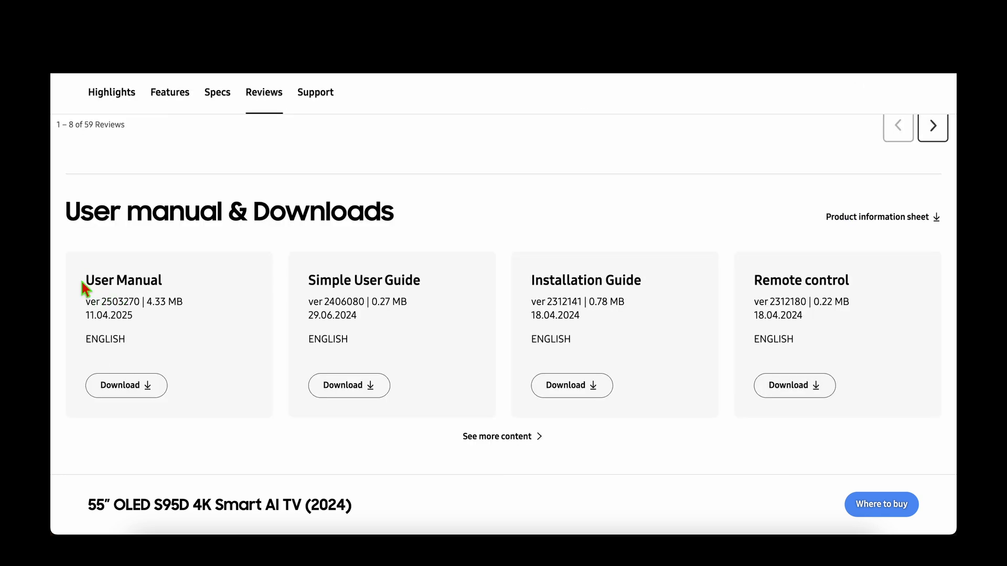
{"action": "left_click_drag", "start_coordinate": [81, 279], "coordinate": [170, 287]}
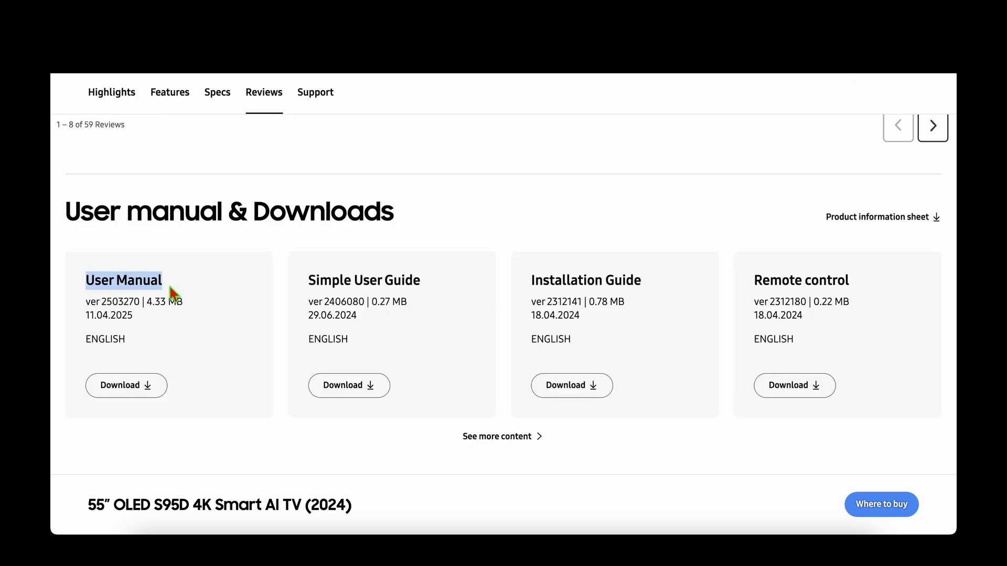
{"action": "left_click", "coordinate": [125, 388]}
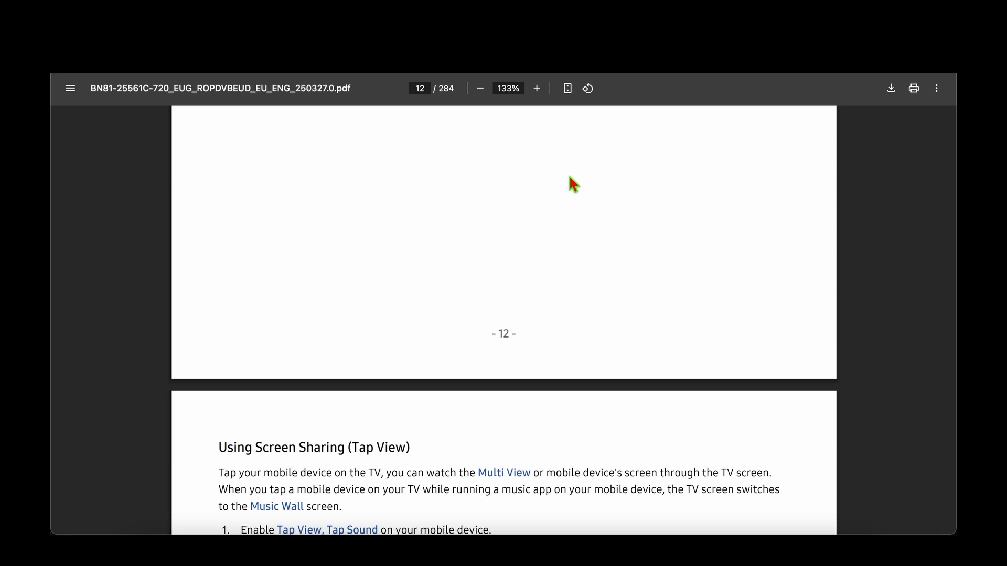
Scroll through the manual's cable pages, then return to the Vectorize dashboard with Ctrl+Tab.
{"action": "scroll", "coordinate": [571, 181], "scroll_direction": "down", "scroll_amount": 20}
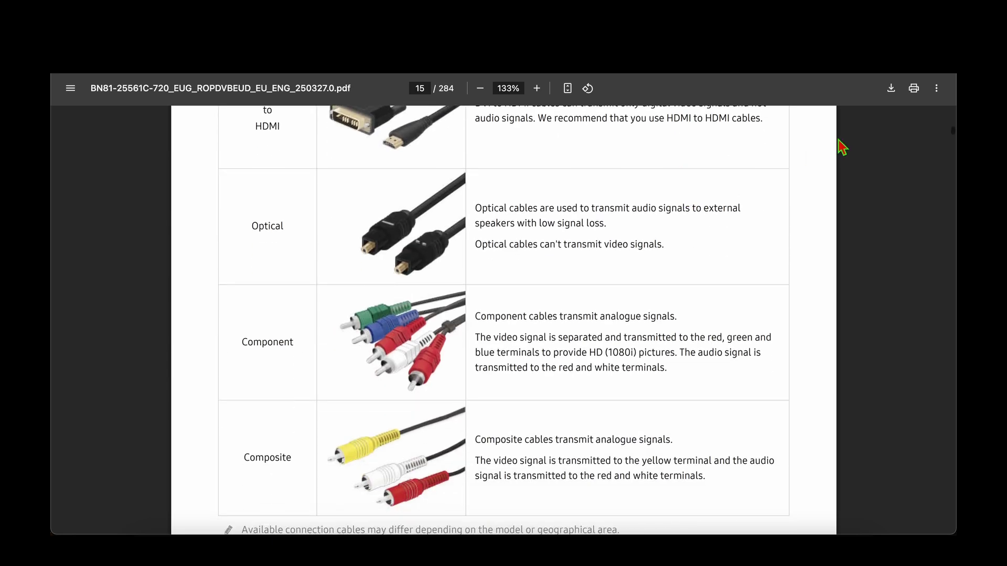
{"action": "key", "text": "ctrl+Tab"}
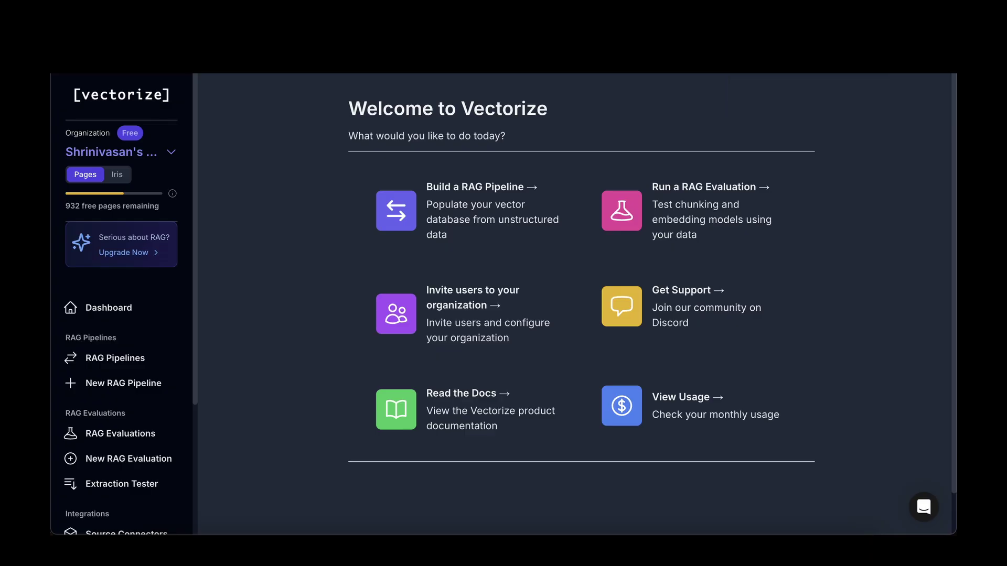
Build a new RAG pipeline and choose File Upload as its source type.
{"action": "left_click", "coordinate": [489, 212]}
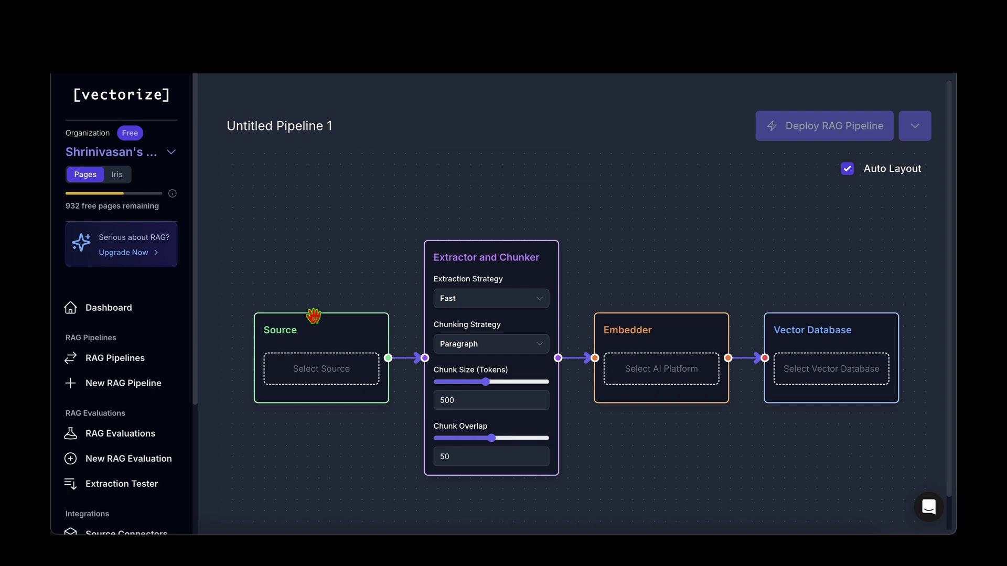
{"action": "left_click", "coordinate": [319, 374]}
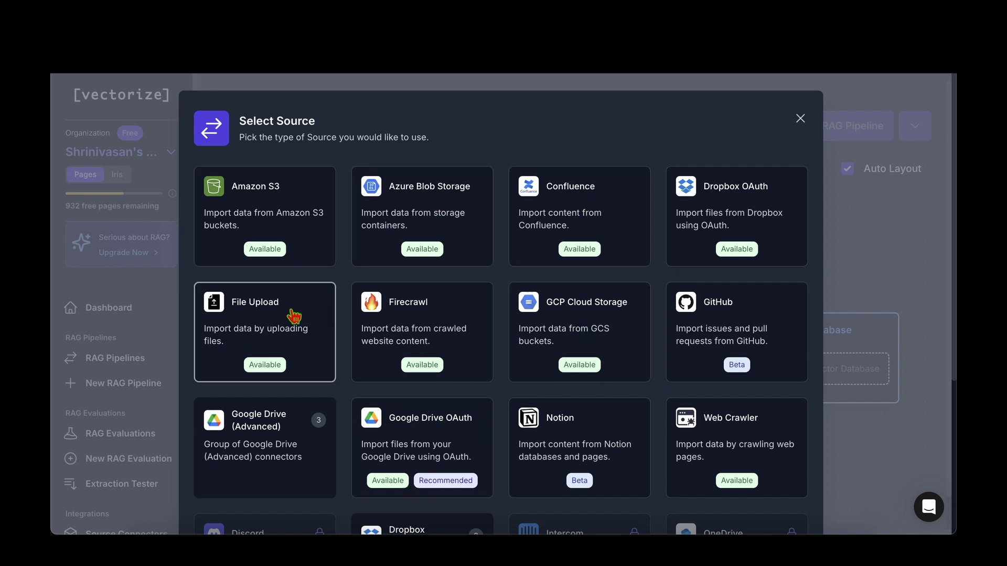
{"action": "left_click", "coordinate": [275, 331]}
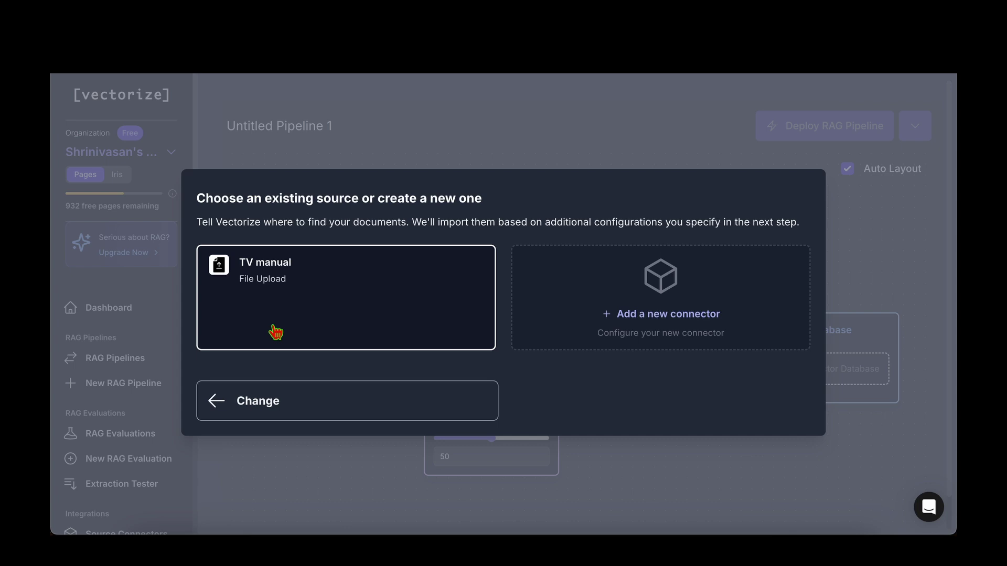
Use the existing TV manual upload as the source, leaving extraction on Fast.
{"action": "left_click", "coordinate": [334, 288]}
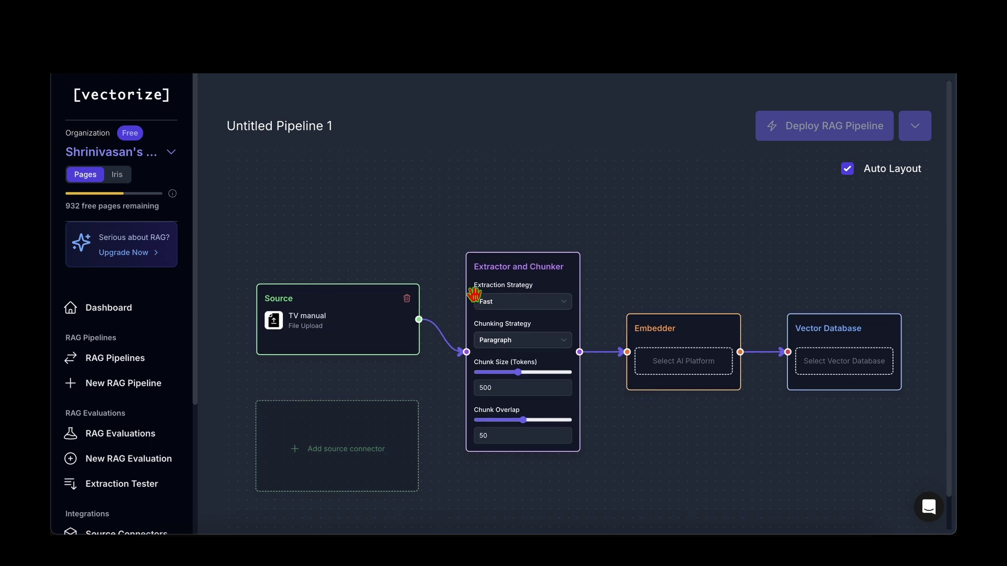
{"action": "left_click", "coordinate": [569, 295]}
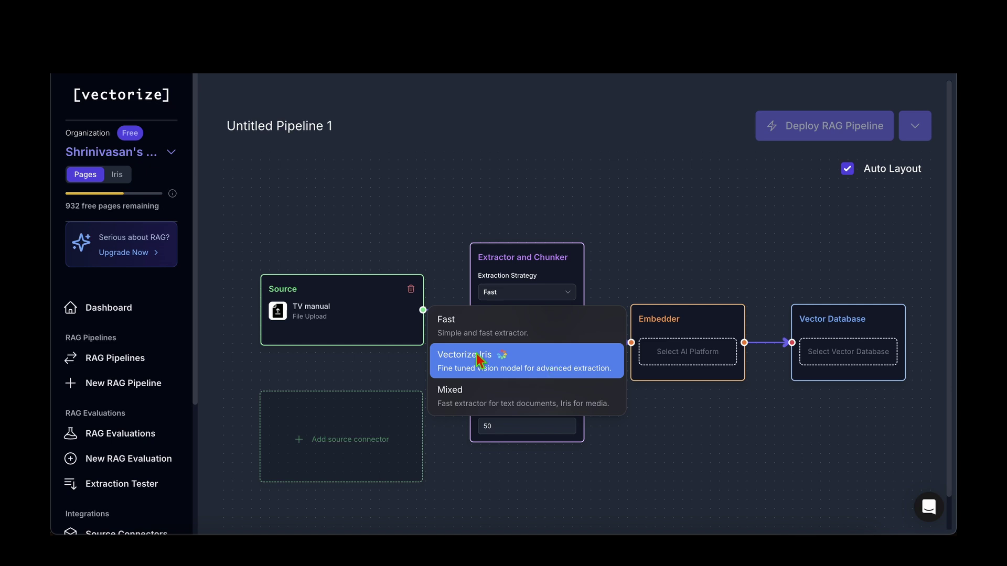
Confirm Fast extraction and Paragraph chunking, then slide chunk size to 300 and overlap to 20.
{"action": "left_click", "coordinate": [530, 331]}
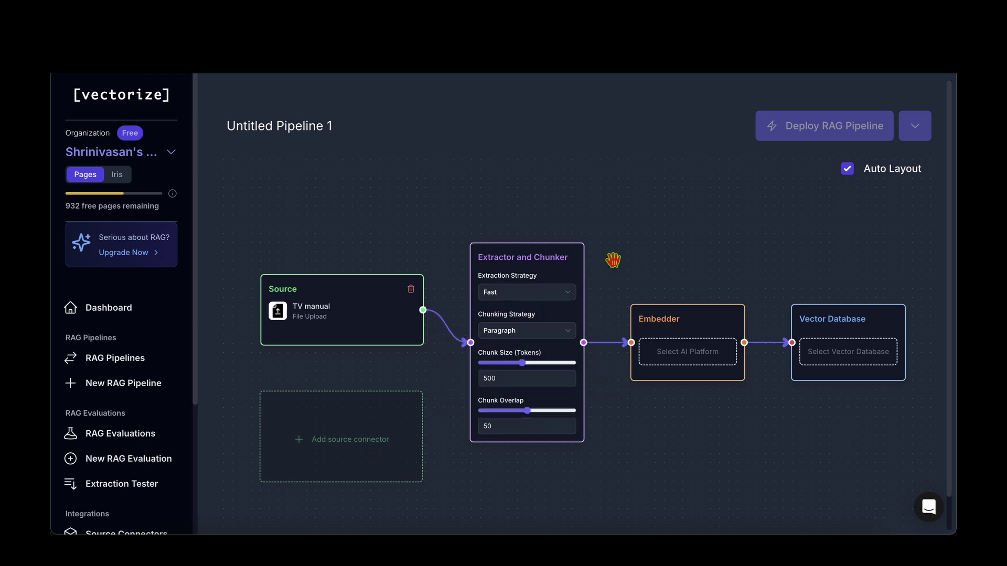
{"action": "left_click", "coordinate": [535, 332]}
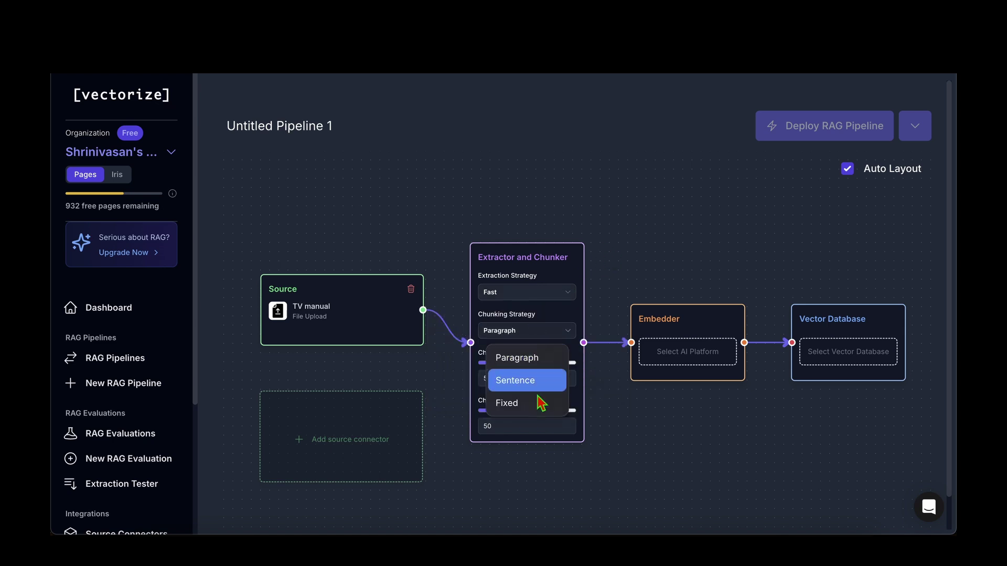
{"action": "left_click", "coordinate": [540, 357]}
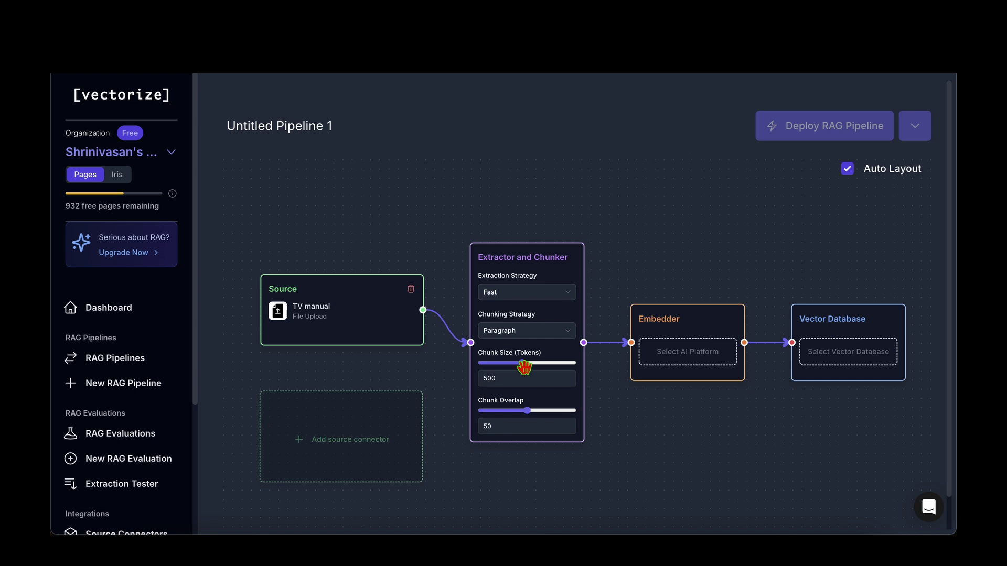
{"action": "left_click_drag", "start_coordinate": [523, 363], "coordinate": [450, 332]}
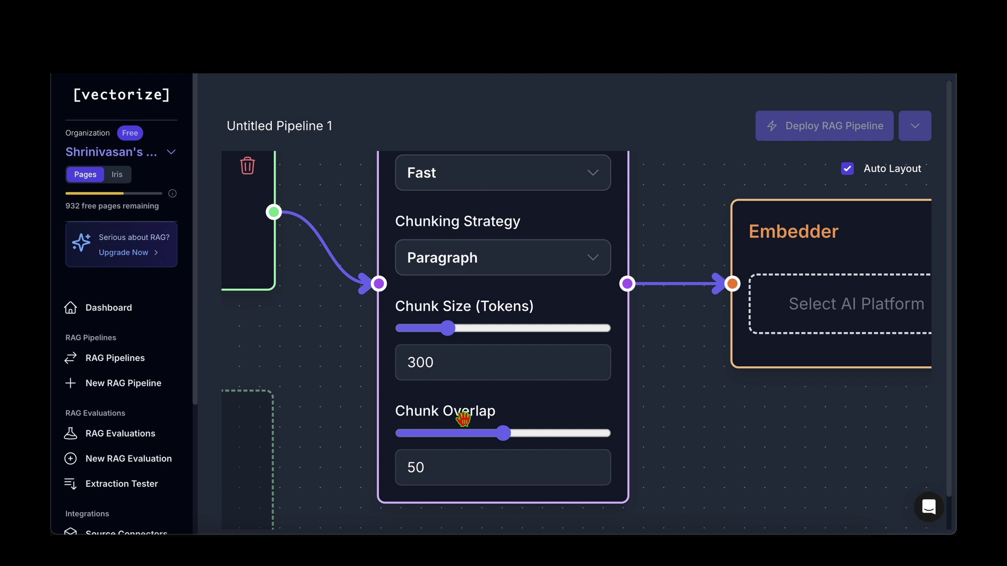
{"action": "left_click_drag", "start_coordinate": [505, 439], "coordinate": [445, 441]}
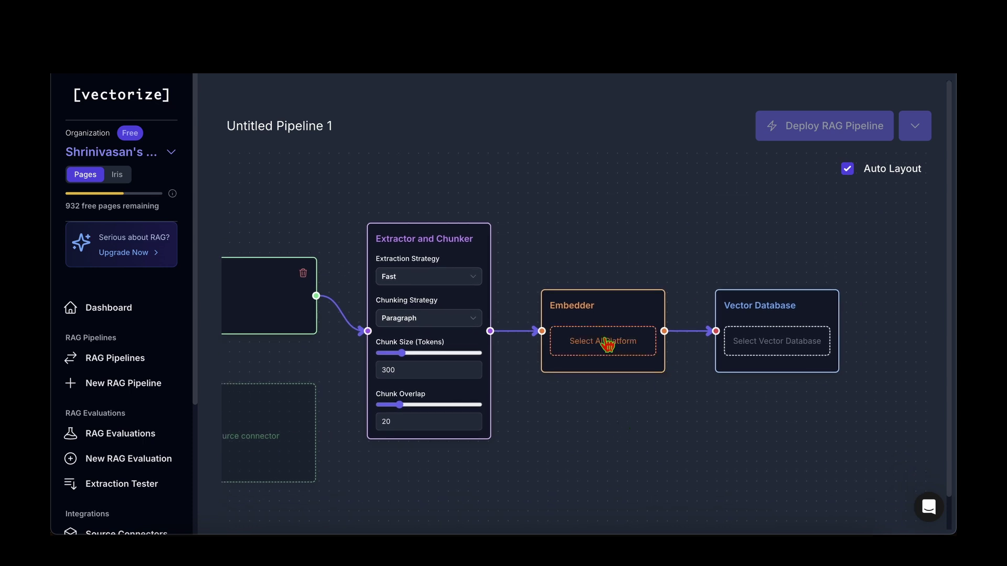
Pick the Built-in AI platform, giving an OpenAI v3 Small embedder and built-in vector database.
{"action": "left_click", "coordinate": [607, 345]}
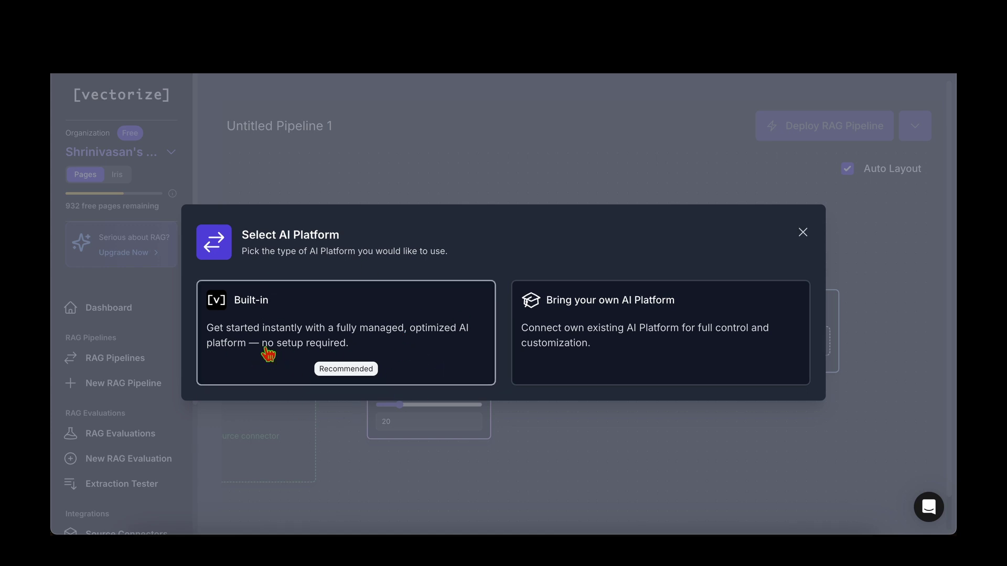
{"action": "left_click", "coordinate": [353, 334]}
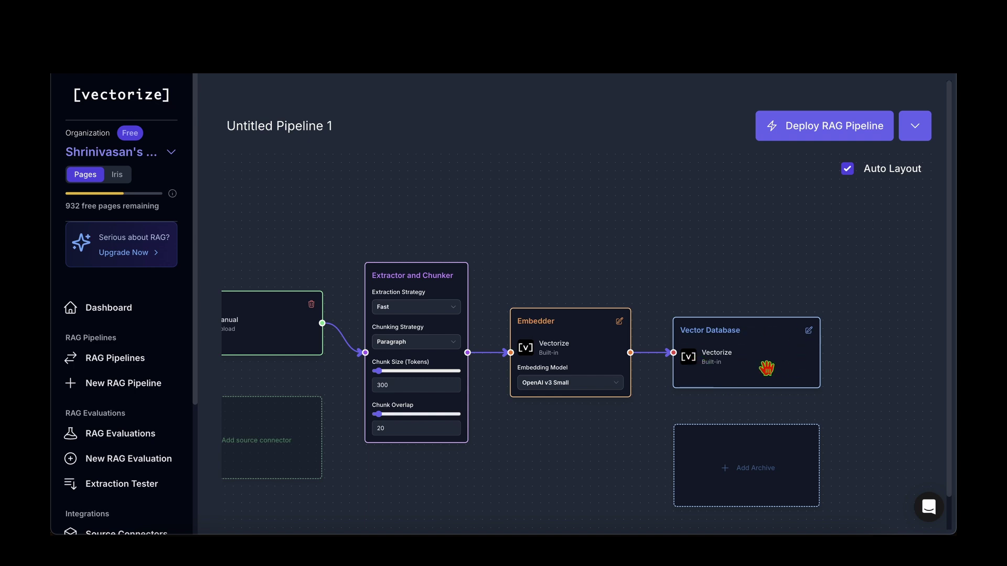
{"action": "scroll", "coordinate": [766, 369], "scroll_direction": "up", "scroll_amount": 5}
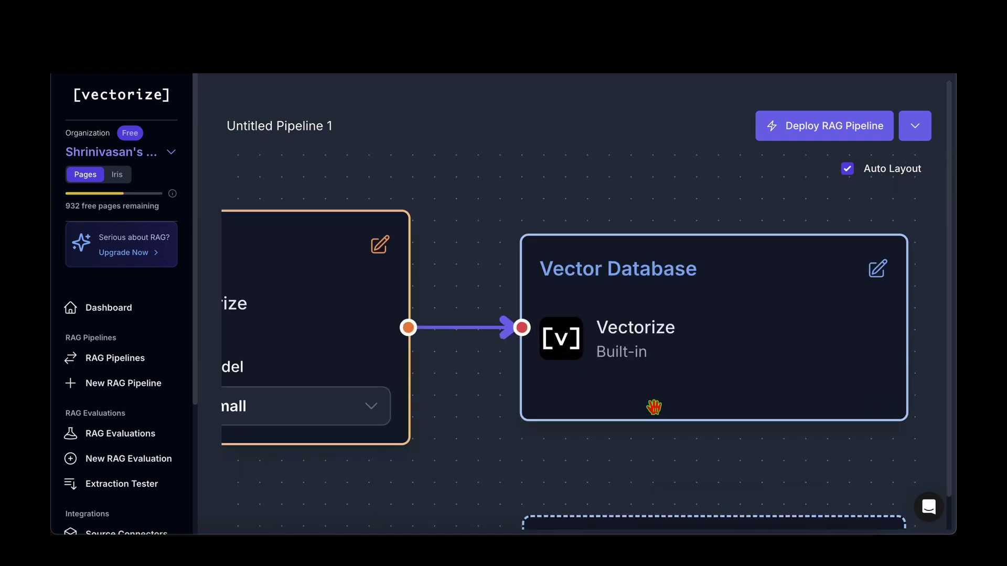
{"action": "scroll", "coordinate": [657, 342], "scroll_direction": "down", "scroll_amount": 6}
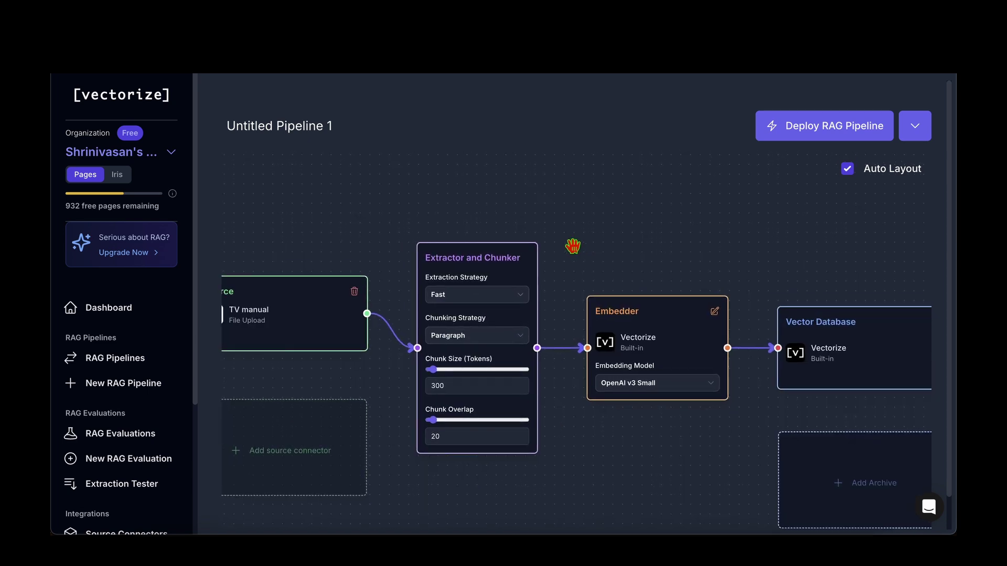
{"action": "scroll", "coordinate": [573, 246], "scroll_direction": "down", "scroll_amount": 2}
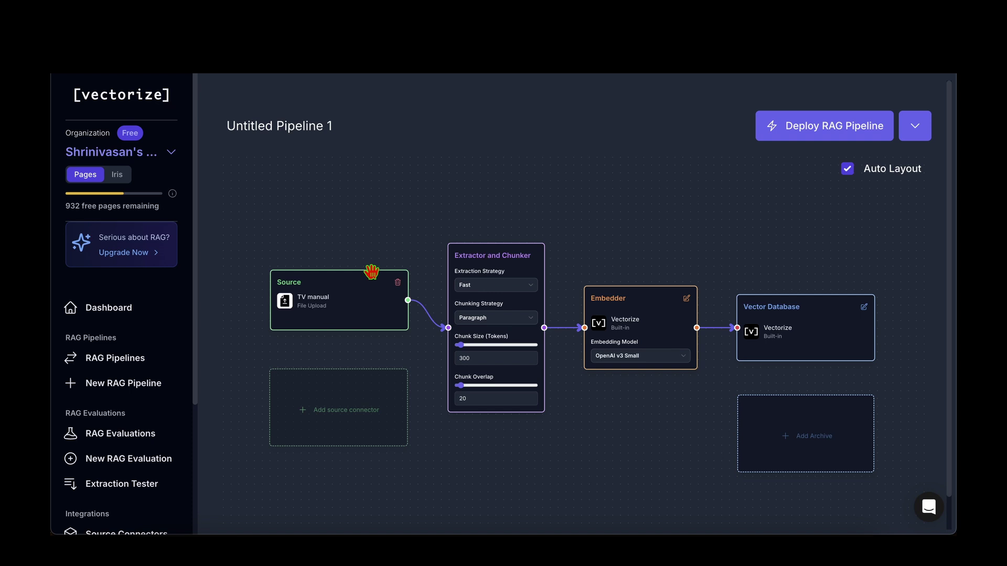
Deploy the new TV manual pipeline and view its Overview tab.
{"action": "left_click", "coordinate": [844, 131]}
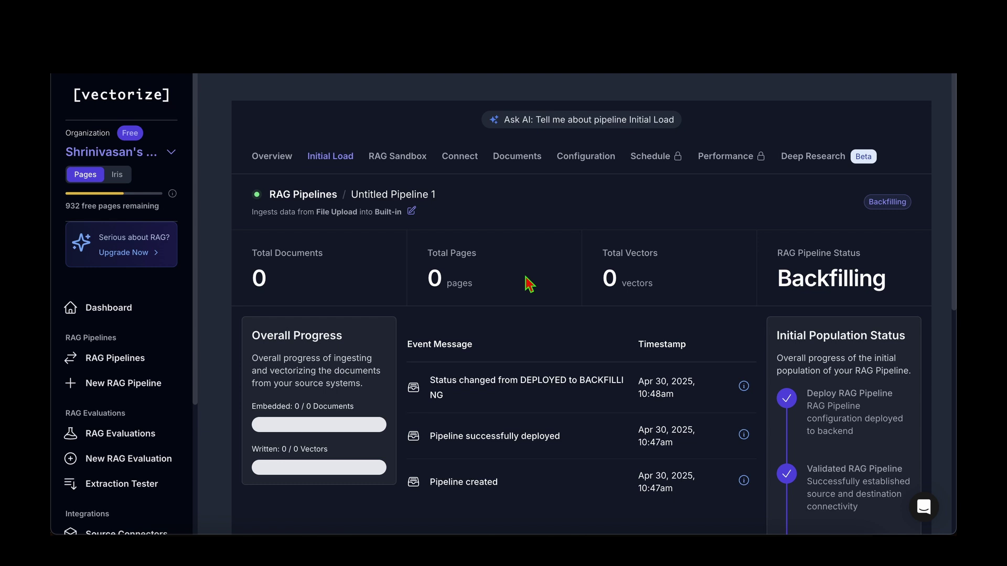
{"action": "scroll", "coordinate": [530, 283], "scroll_direction": "down", "scroll_amount": 1}
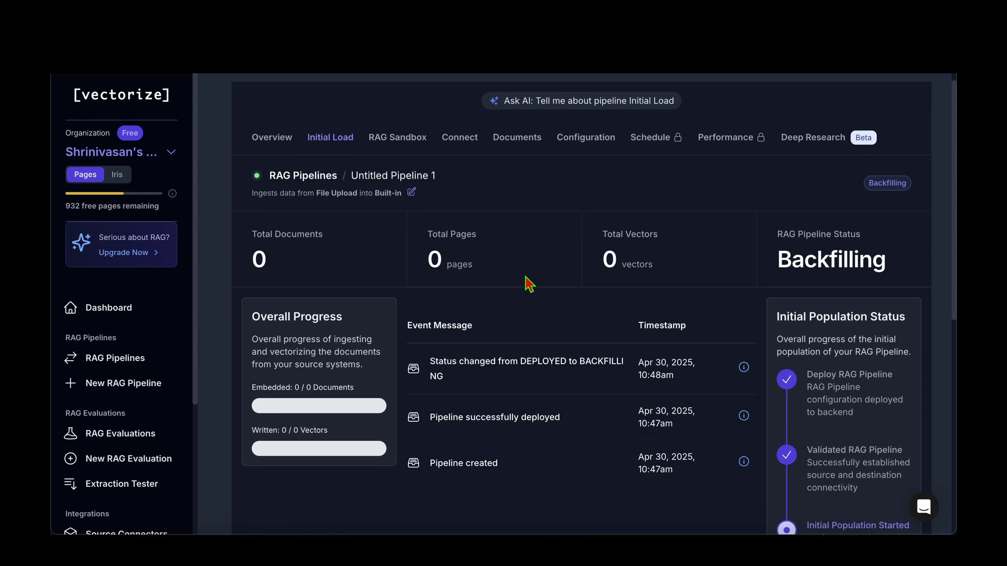
{"action": "left_click", "coordinate": [266, 138]}
Point out the backfilling stats: 1 total document and 0 vectors.
{"action": "scroll", "coordinate": [329, 303], "scroll_direction": "down", "scroll_amount": 2}
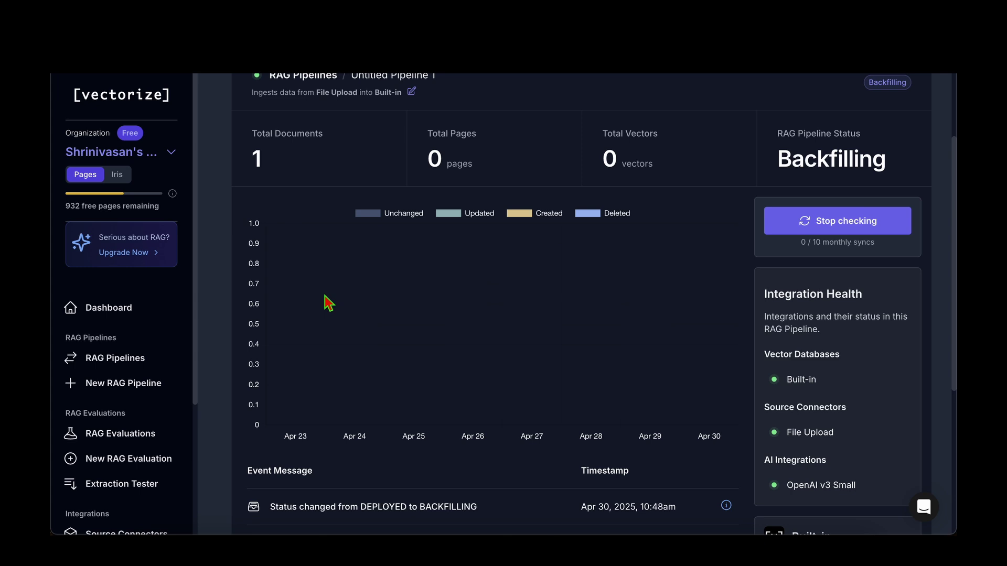
{"action": "scroll", "coordinate": [329, 303], "scroll_direction": "up", "scroll_amount": 1}
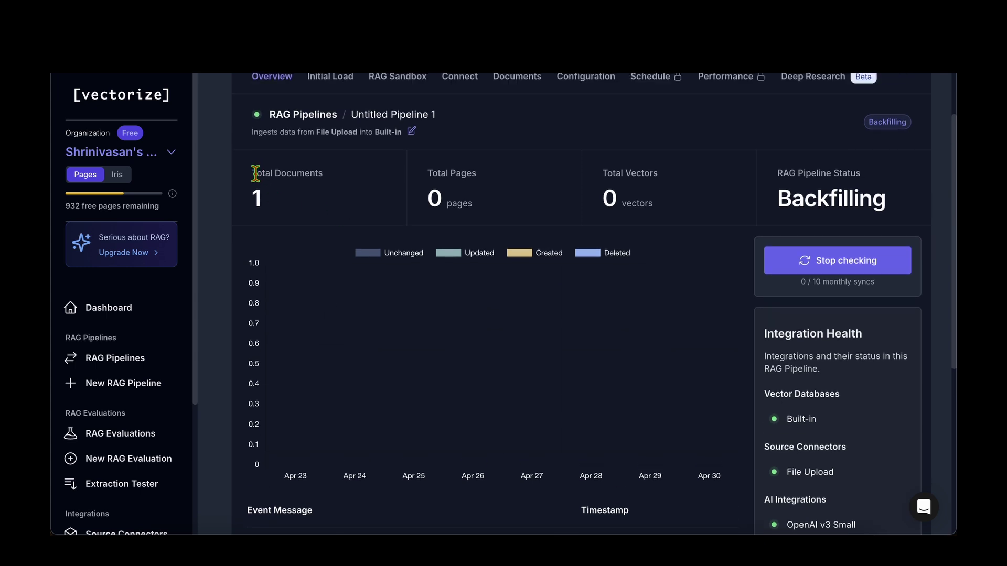
{"action": "left_click_drag", "start_coordinate": [255, 173], "coordinate": [321, 173]}
{"action": "scroll", "coordinate": [892, 225], "scroll_direction": "up", "scroll_amount": 1}
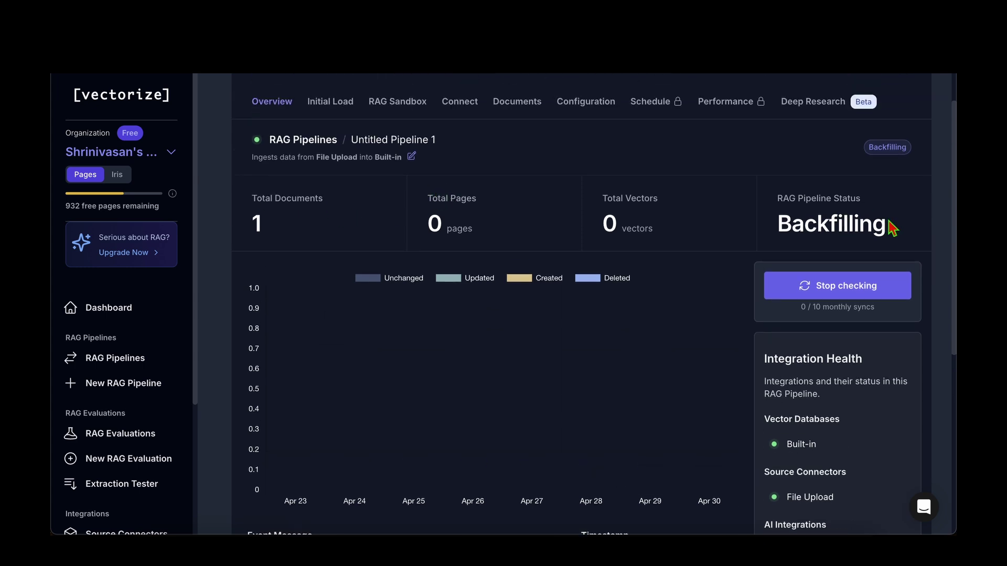
{"action": "left_click_drag", "start_coordinate": [892, 225], "coordinate": [759, 231]}
{"action": "left_click", "coordinate": [513, 210]}
{"action": "scroll", "coordinate": [532, 203], "scroll_direction": "up", "scroll_amount": 1}
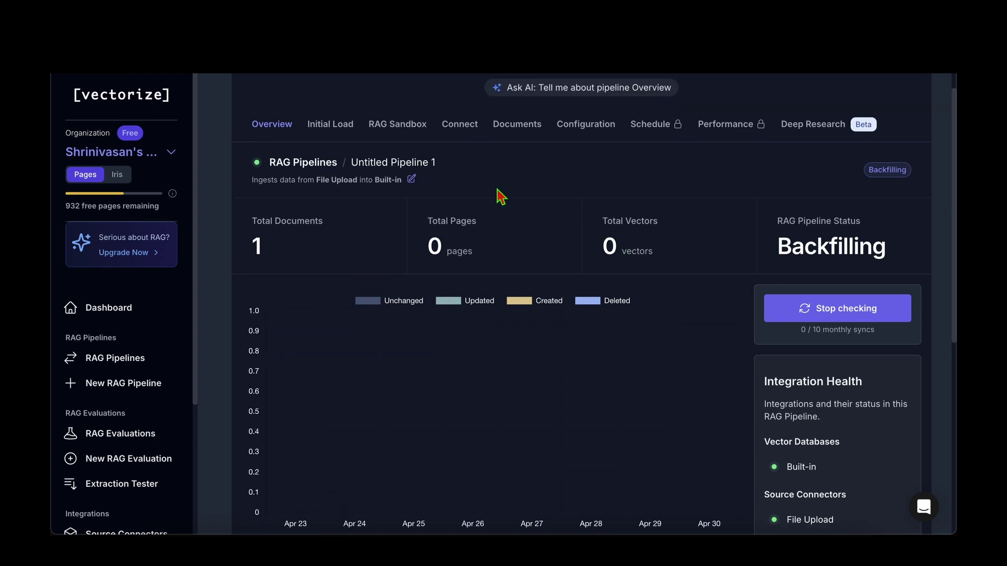
{"action": "left_click", "coordinate": [402, 125]}
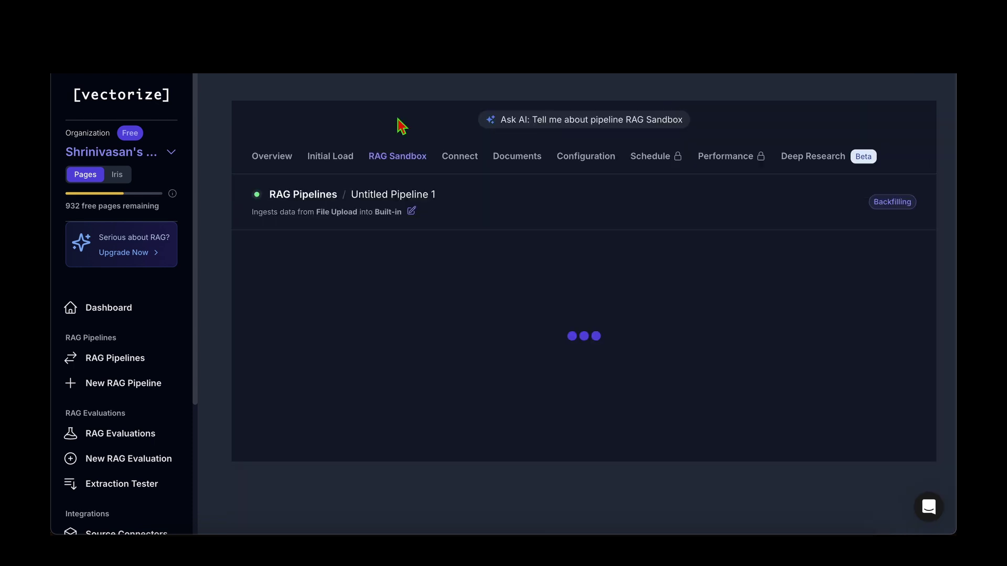
{"action": "scroll", "coordinate": [400, 158], "scroll_direction": "down", "scroll_amount": 3}
{"action": "scroll", "coordinate": [446, 188], "scroll_direction": "up", "scroll_amount": 1}
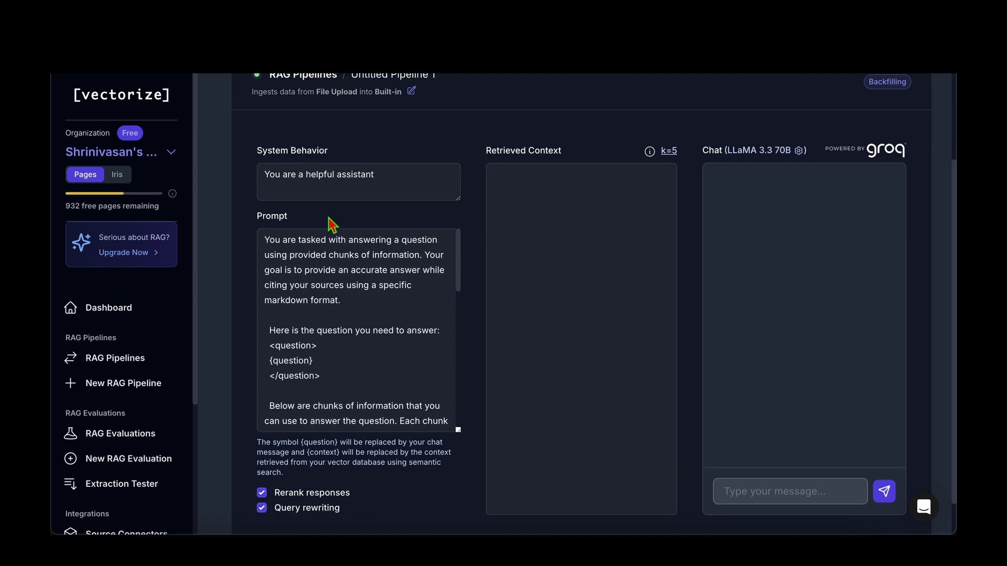
{"action": "left_click_drag", "start_coordinate": [386, 173], "coordinate": [260, 175]}
{"action": "left_click", "coordinate": [351, 226]}
{"action": "scroll", "coordinate": [351, 225], "scroll_direction": "down", "scroll_amount": 1}
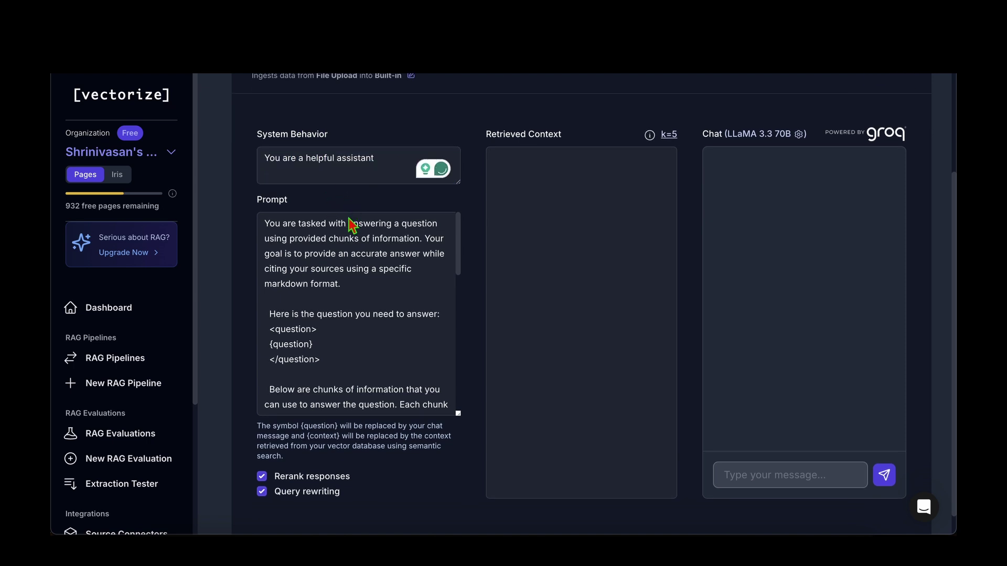
{"action": "triple_click", "coordinate": [352, 226]}
{"action": "left_click", "coordinate": [362, 269]}
{"action": "scroll", "coordinate": [363, 269], "scroll_direction": "down", "scroll_amount": 3}
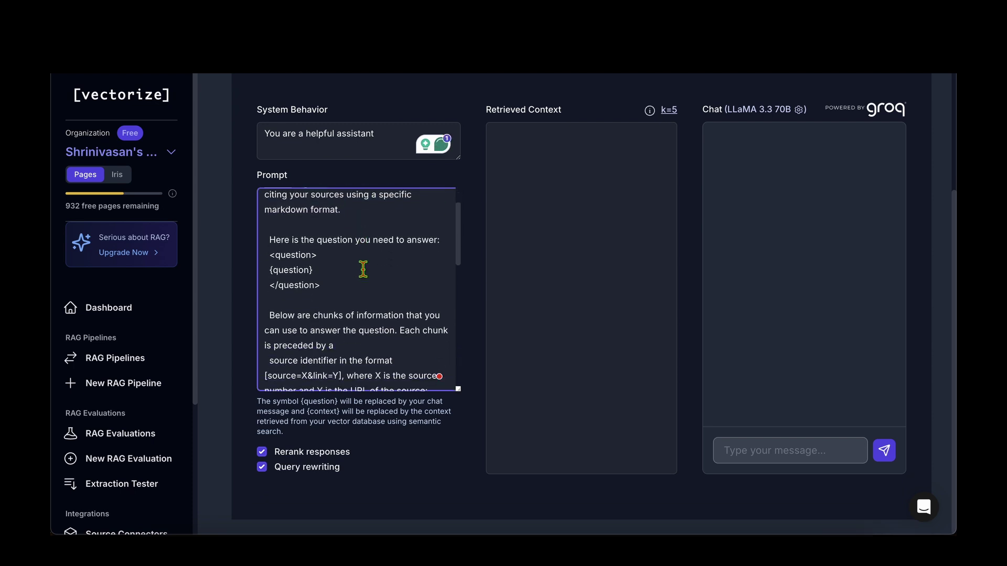
{"action": "left_click_drag", "start_coordinate": [297, 224], "coordinate": [430, 222]}
{"action": "double_click", "coordinate": [306, 239]}
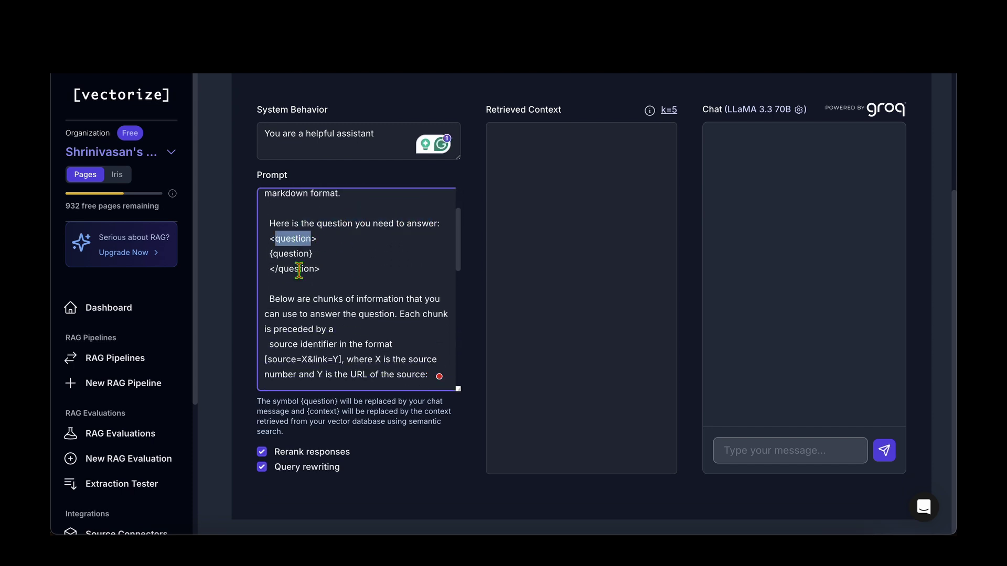
{"action": "scroll", "coordinate": [384, 249], "scroll_direction": "down", "scroll_amount": 6}
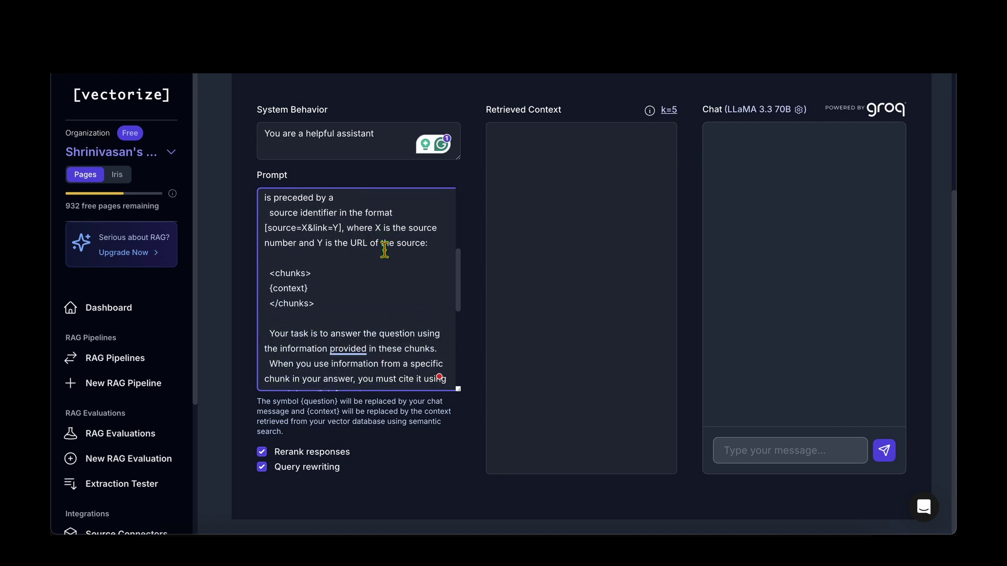
{"action": "left_click_drag", "start_coordinate": [323, 259], "coordinate": [326, 310]}
{"action": "left_click", "coordinate": [367, 294]}
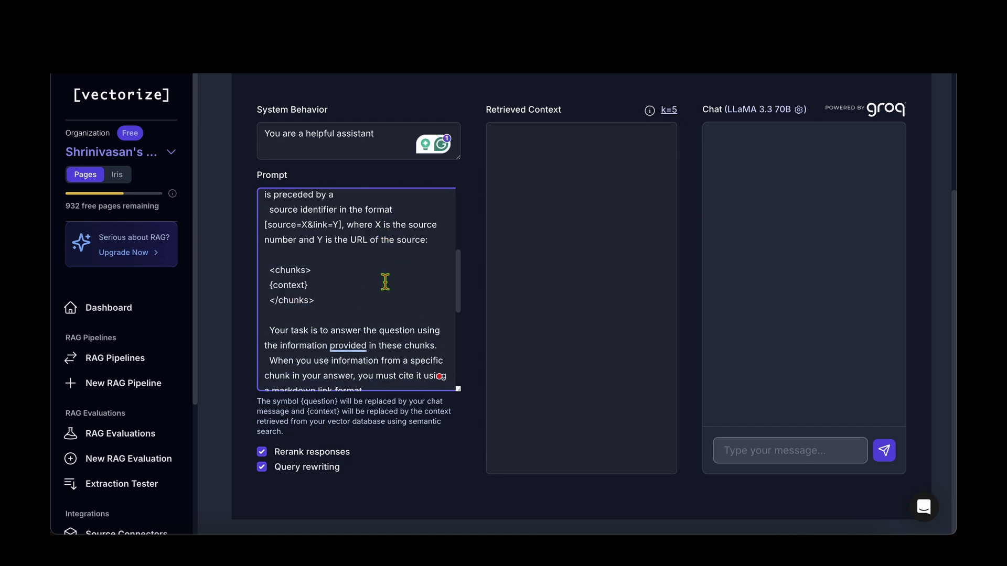
{"action": "left_click_drag", "start_coordinate": [344, 300], "coordinate": [268, 271]}
{"action": "left_click", "coordinate": [343, 270]}
{"action": "scroll", "coordinate": [343, 271], "scroll_direction": "down", "scroll_amount": 5}
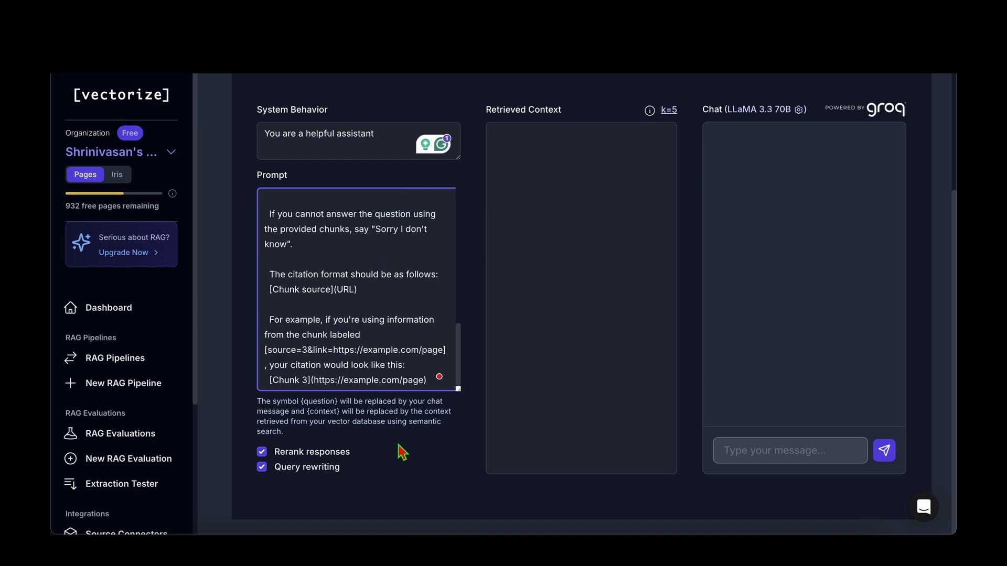
{"action": "left_click", "coordinate": [262, 452]}
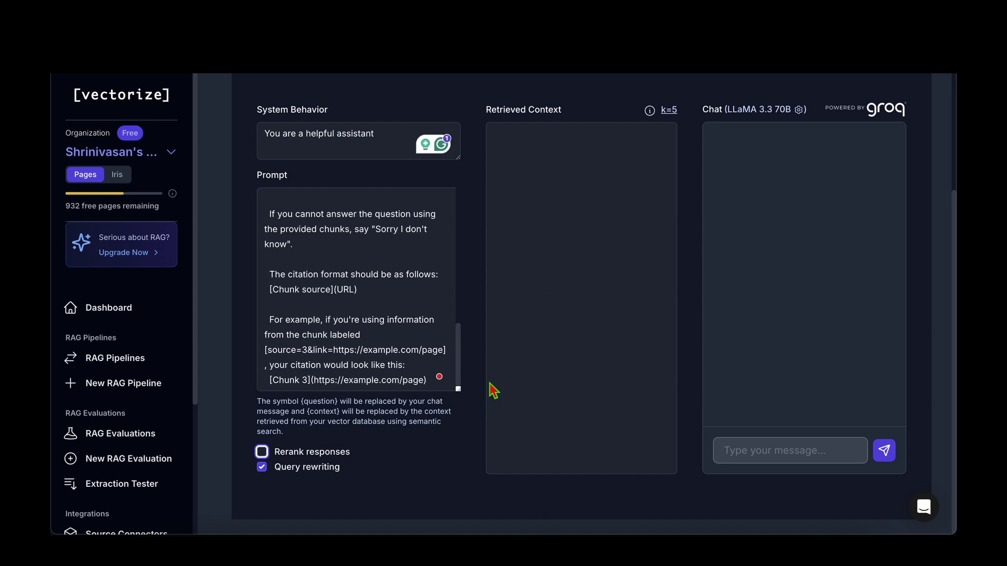
{"action": "left_click", "coordinate": [575, 223]}
{"action": "left_click", "coordinate": [261, 453]}
{"action": "left_click", "coordinate": [290, 471]}
Keep the number of retrieved chunks at k=5.
{"action": "left_click", "coordinate": [669, 112]}
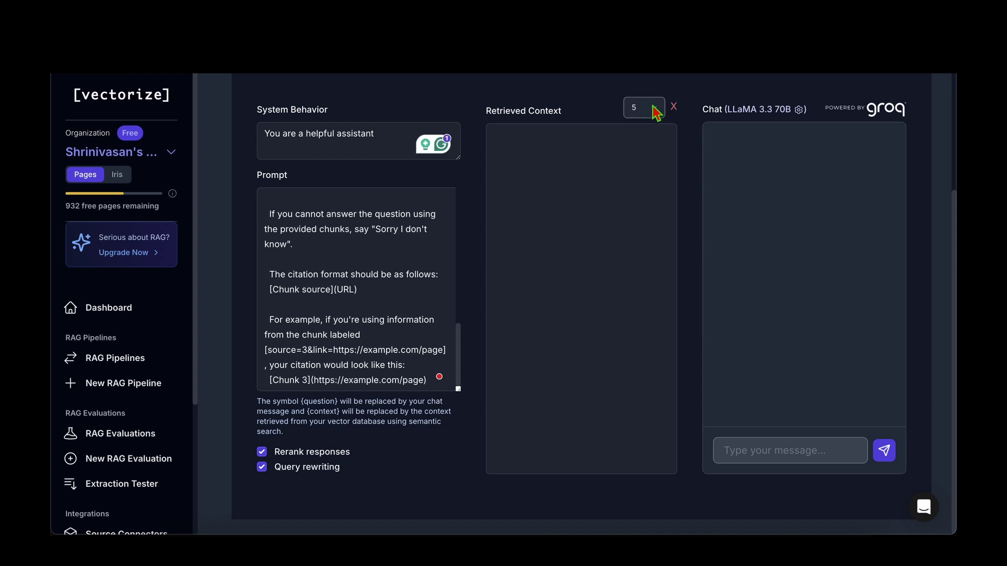
{"action": "left_click", "coordinate": [656, 112]}
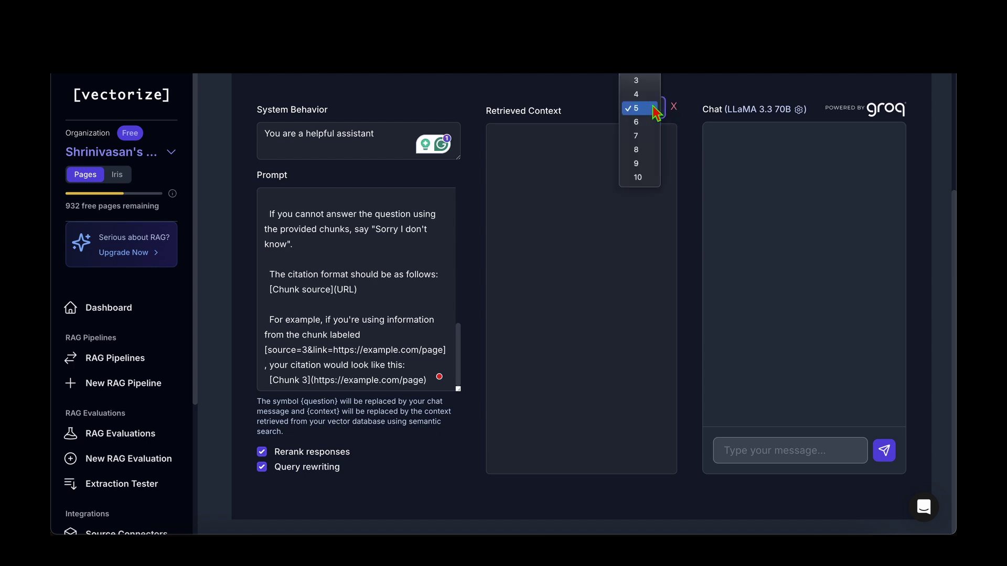
{"action": "left_click", "coordinate": [584, 113]}
{"action": "scroll", "coordinate": [771, 204], "scroll_direction": "up", "scroll_amount": 1}
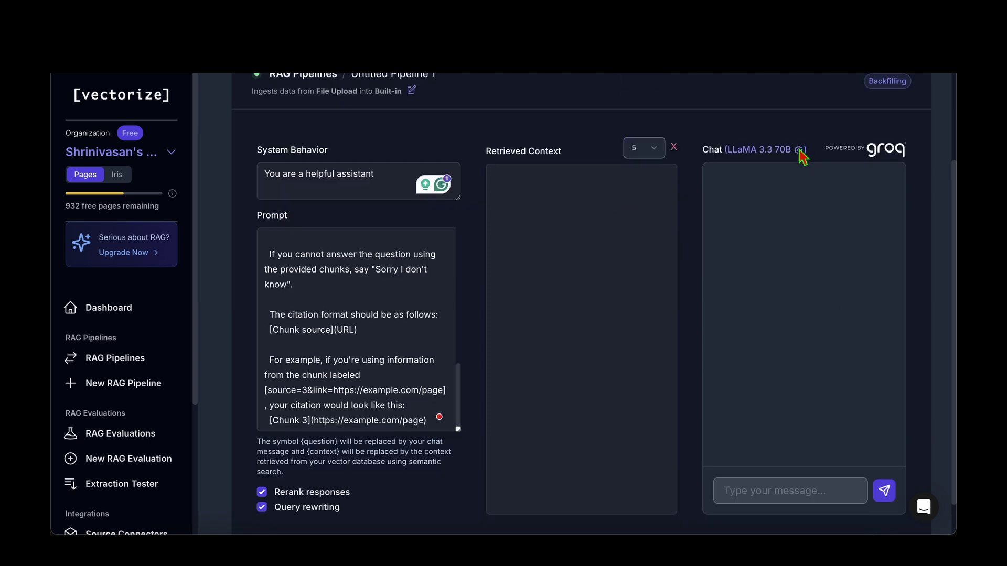
Keep LLaMA 3.3 70B as the chat model, save the settings, and focus the chat box.
{"action": "left_click", "coordinate": [800, 152]}
{"action": "left_click", "coordinate": [491, 240]}
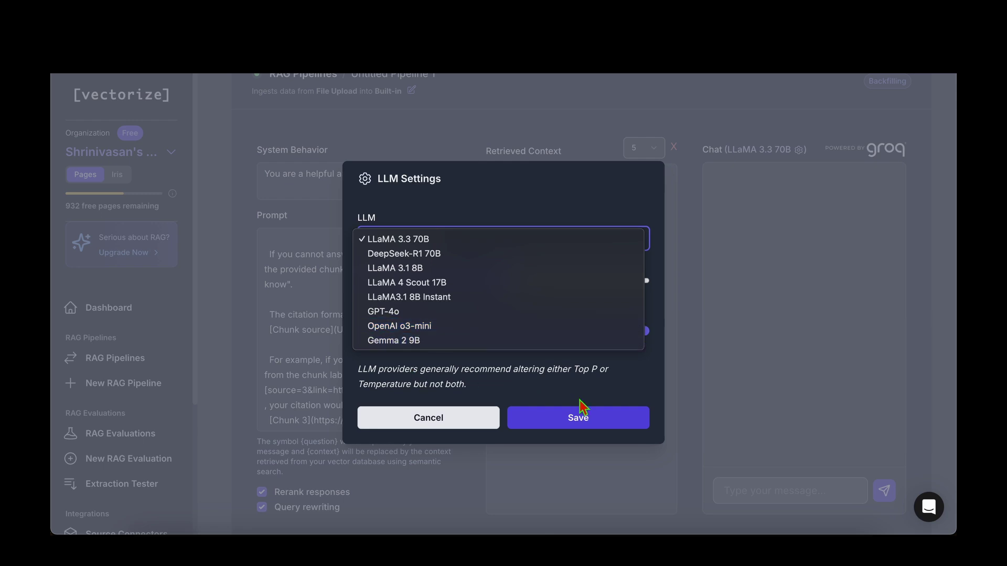
{"action": "left_click", "coordinate": [573, 424]}
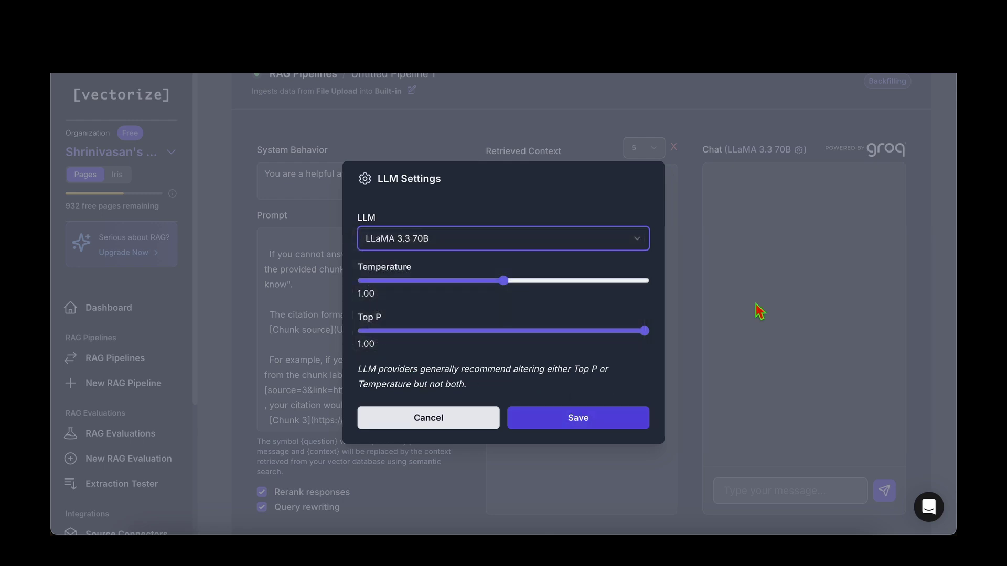
{"action": "left_click", "coordinate": [559, 426]}
{"action": "scroll", "coordinate": [786, 274], "scroll_direction": "down", "scroll_amount": 1}
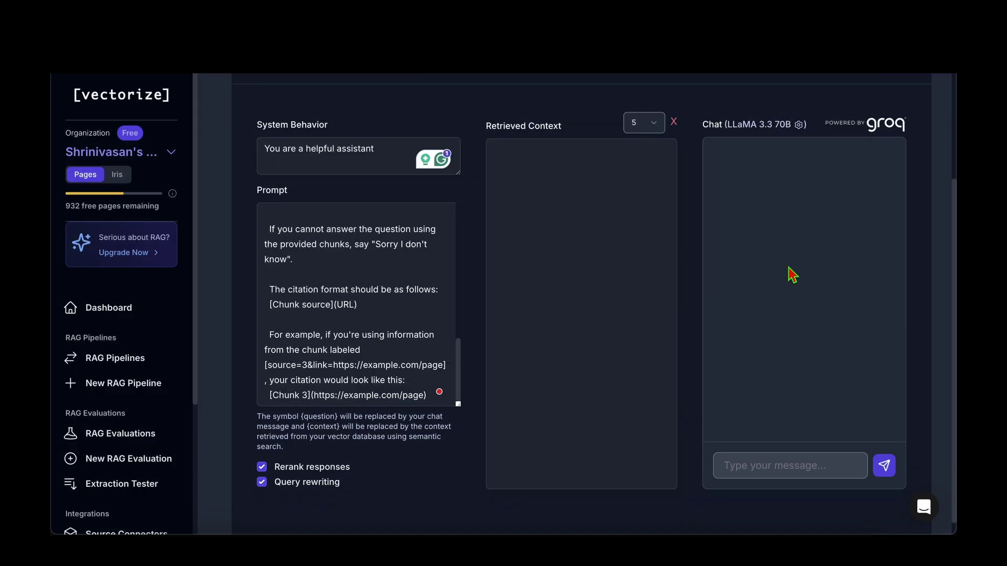
{"action": "left_click", "coordinate": [765, 467]}
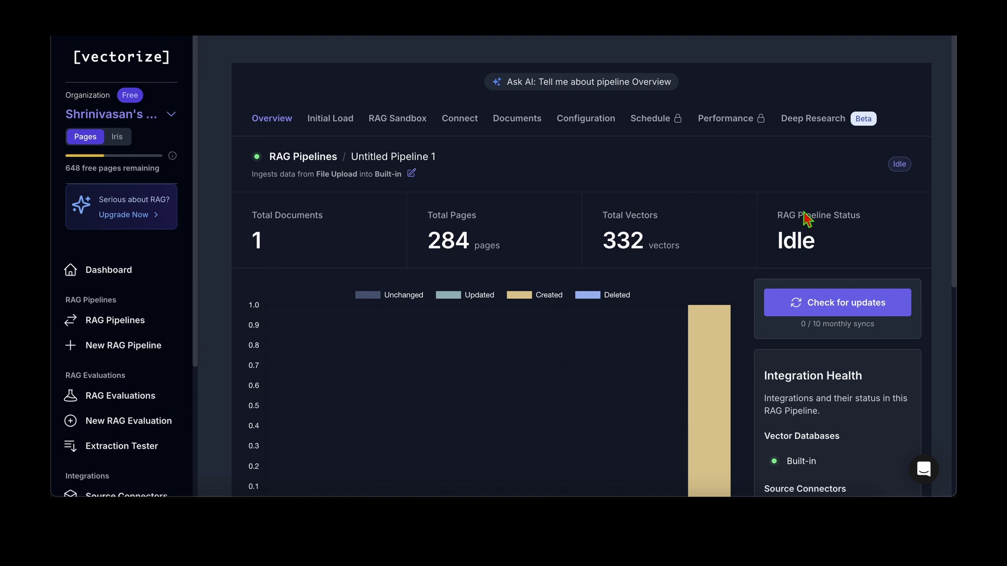
Check the Idle status, 284 pages and 332 vectors, then view the pipeline's ingested documents.
{"action": "left_click_drag", "start_coordinate": [781, 215], "coordinate": [816, 243]}
{"action": "left_click", "coordinate": [817, 244]}
{"action": "left_click_drag", "start_coordinate": [426, 213], "coordinate": [508, 254]}
{"action": "left_click", "coordinate": [508, 254]}
{"action": "left_click_drag", "start_coordinate": [604, 241], "coordinate": [677, 246]}
{"action": "left_click", "coordinate": [677, 246]}
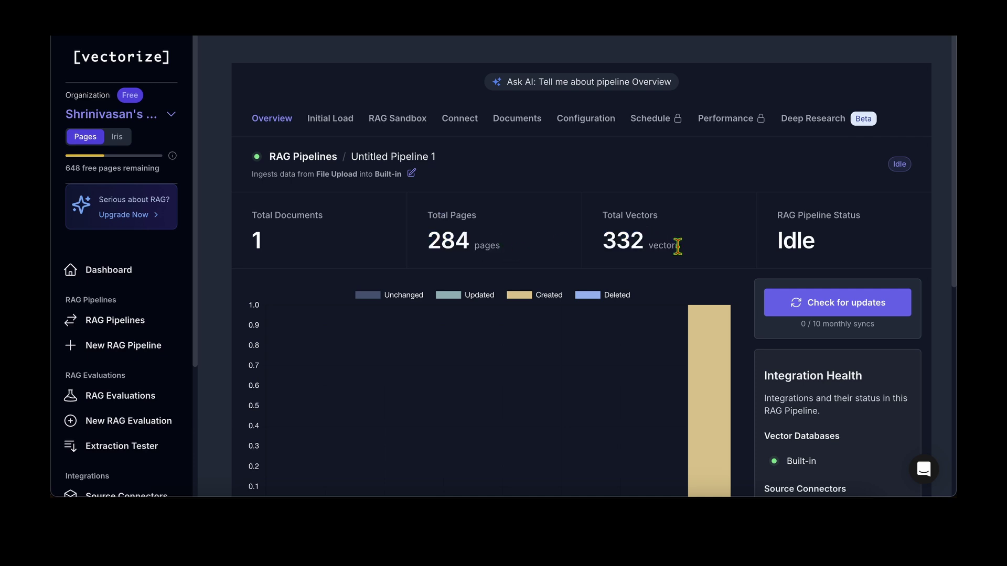
{"action": "left_click", "coordinate": [516, 119]}
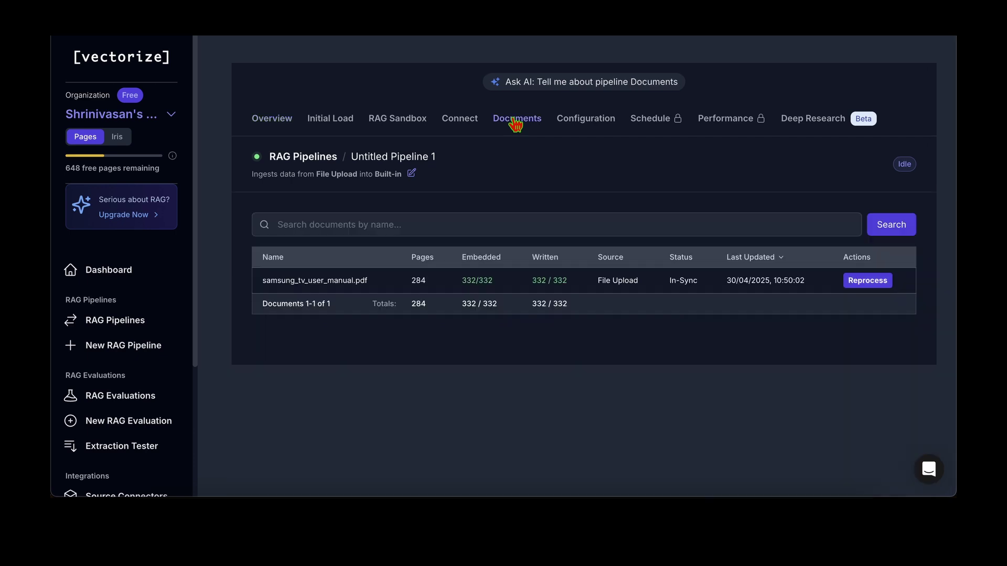
{"action": "left_click", "coordinate": [402, 123]}
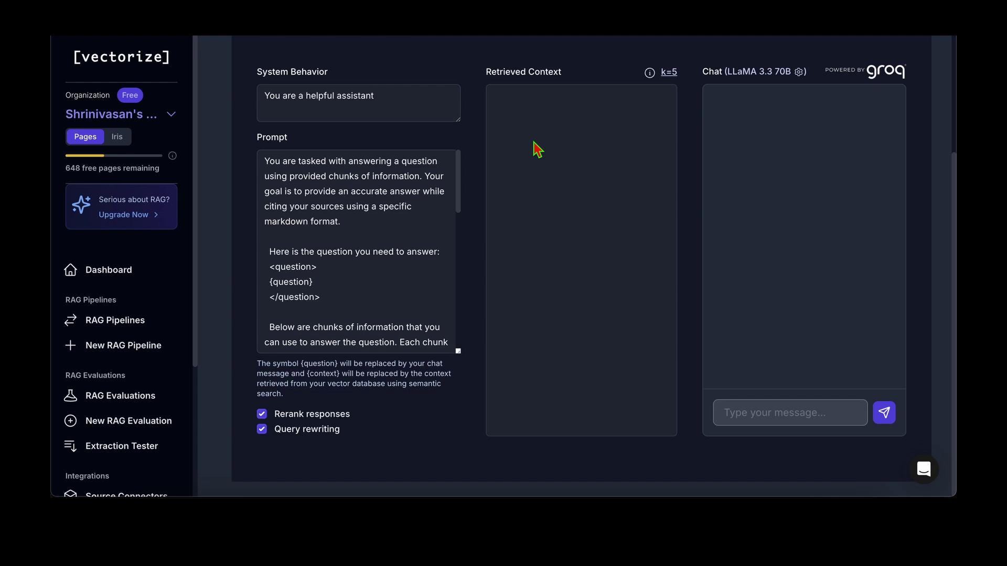
{"action": "type", "text": "how do I establish a wir"}
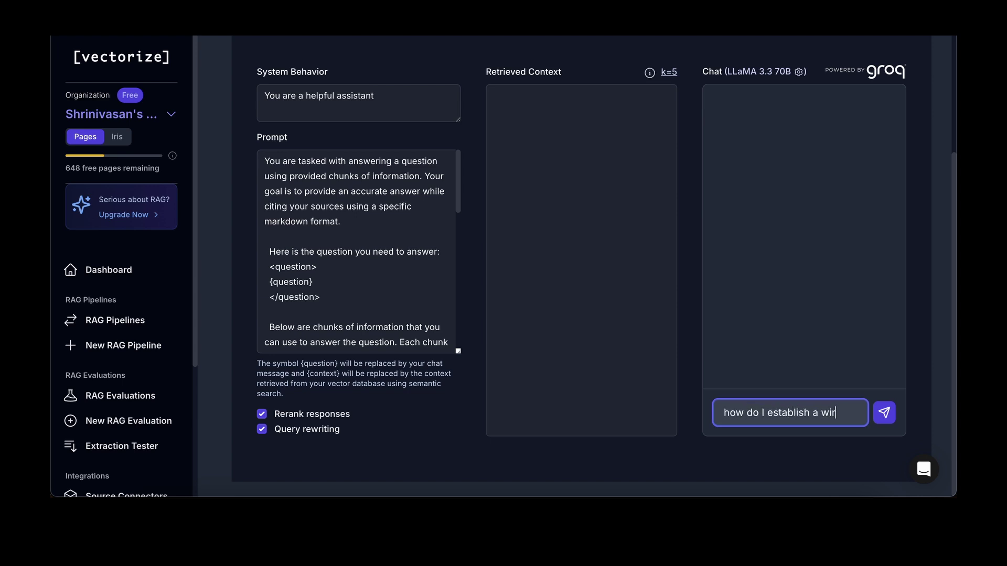
{"action": "type", "text": "eless network c"}
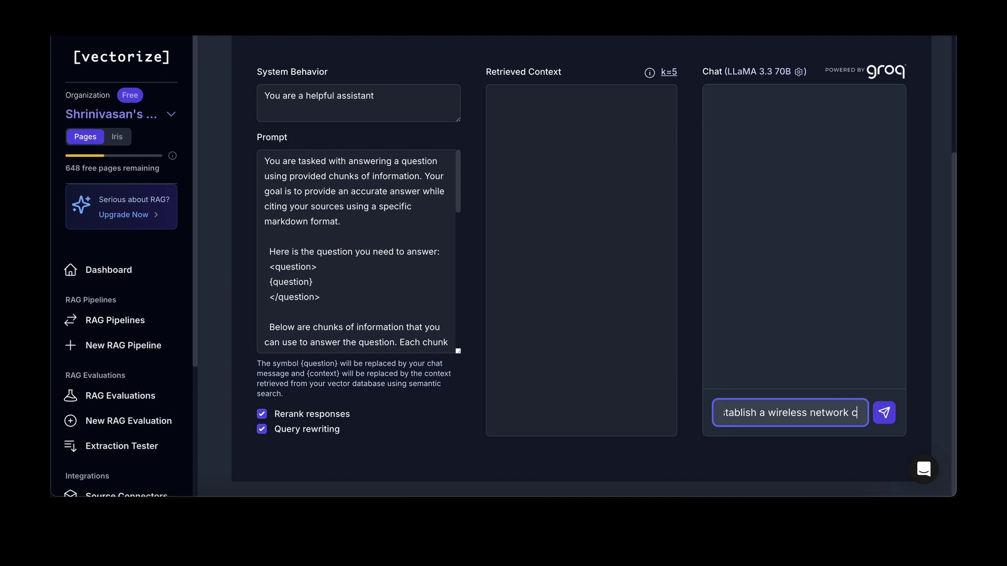
{"action": "type", "text": "onnection"}
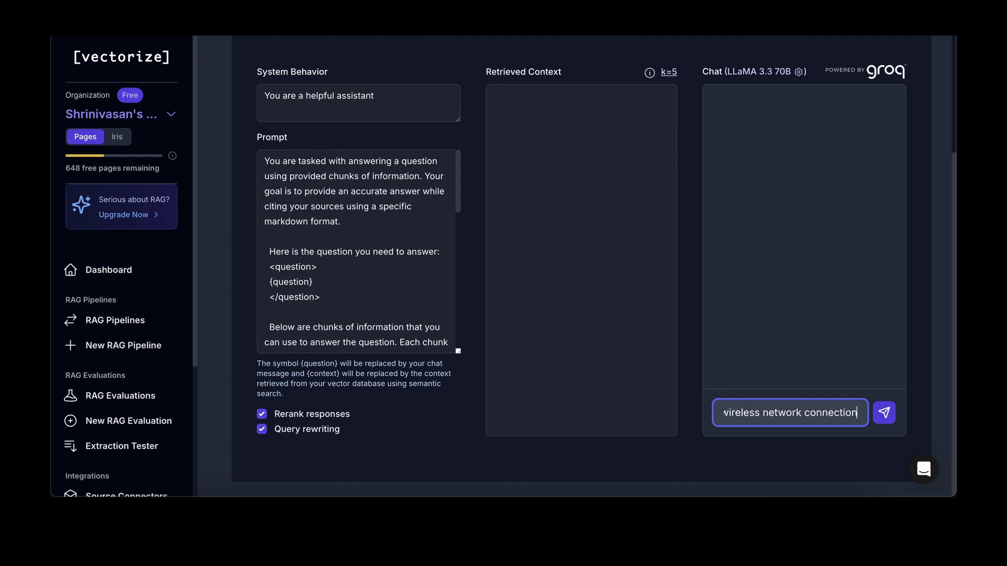
{"action": "key", "text": "Return"}
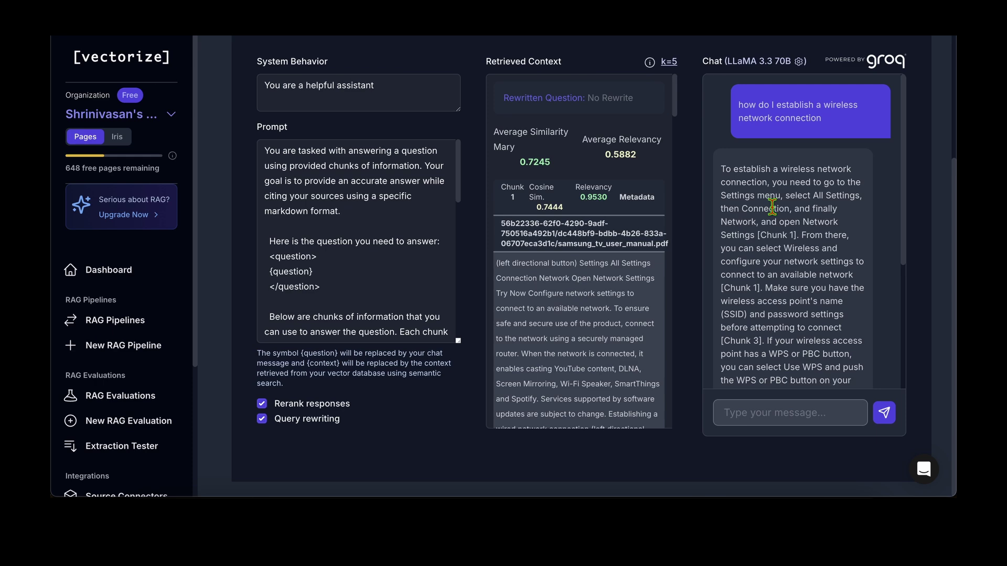
{"action": "scroll", "coordinate": [734, 157], "scroll_direction": "up", "scroll_amount": 1}
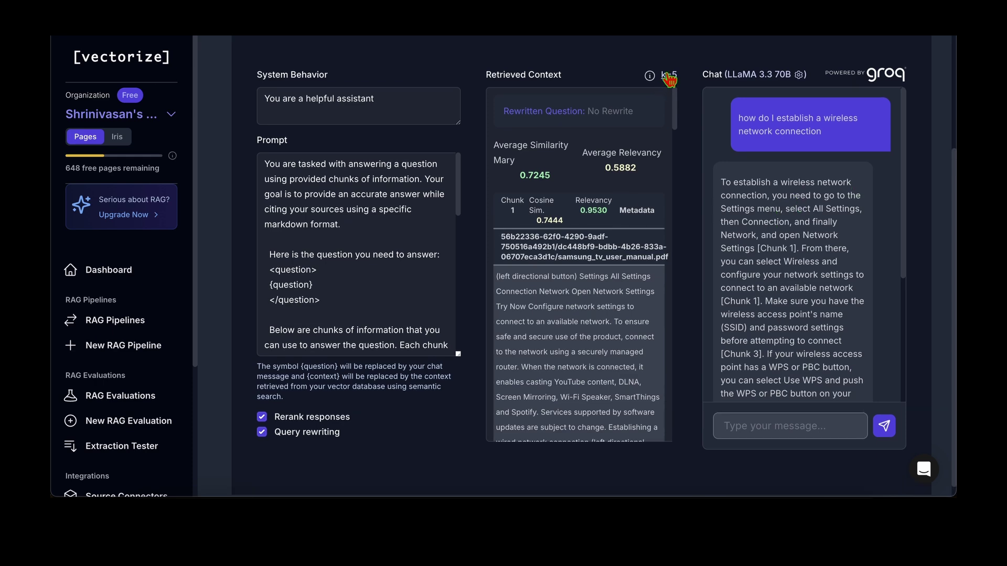
{"action": "scroll", "coordinate": [576, 191], "scroll_direction": "down", "scroll_amount": 1}
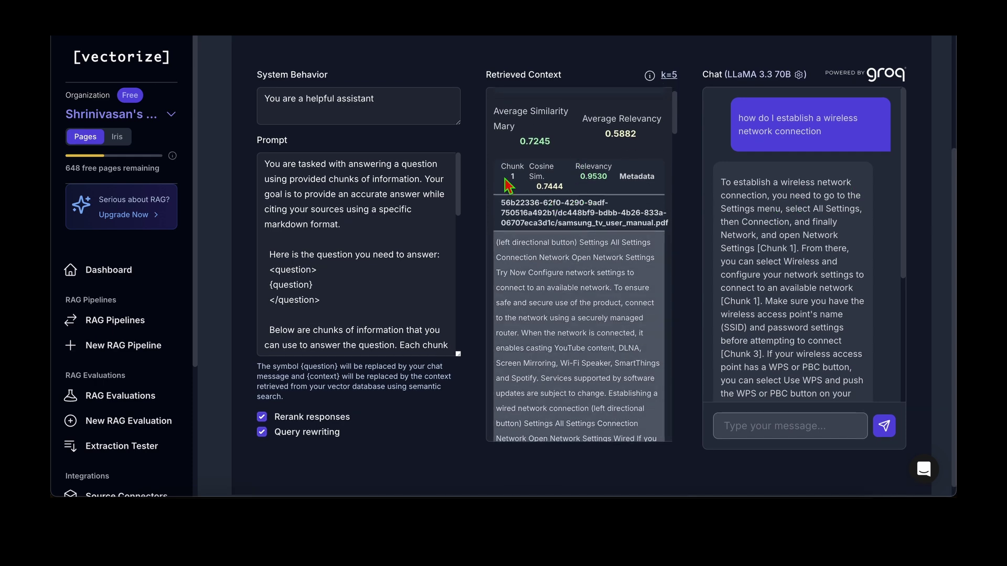
{"action": "scroll", "coordinate": [575, 184], "scroll_direction": "down", "scroll_amount": 5}
{"action": "scroll", "coordinate": [575, 181], "scroll_direction": "down", "scroll_amount": 15}
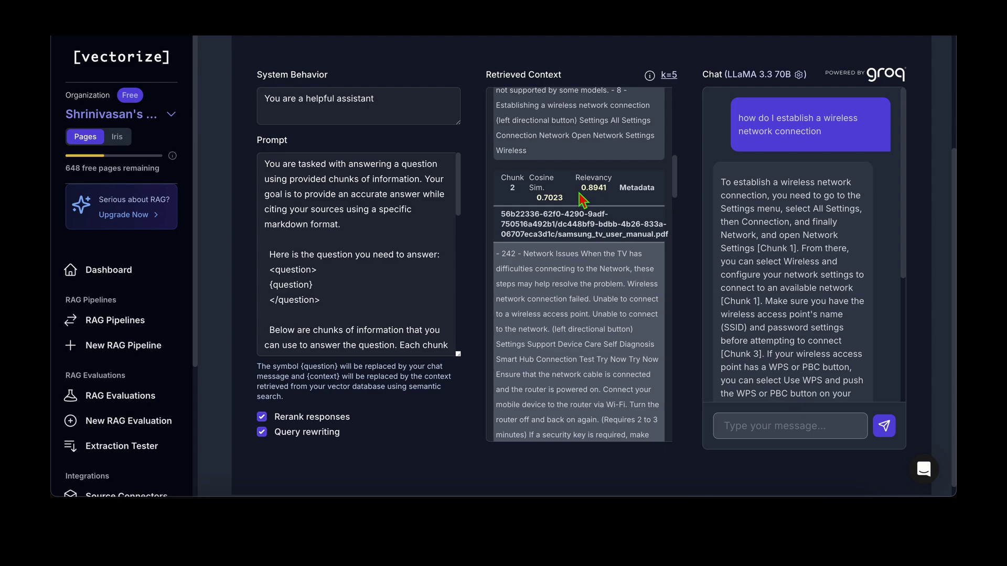
{"action": "scroll", "coordinate": [579, 192], "scroll_direction": "down", "scroll_amount": 3}
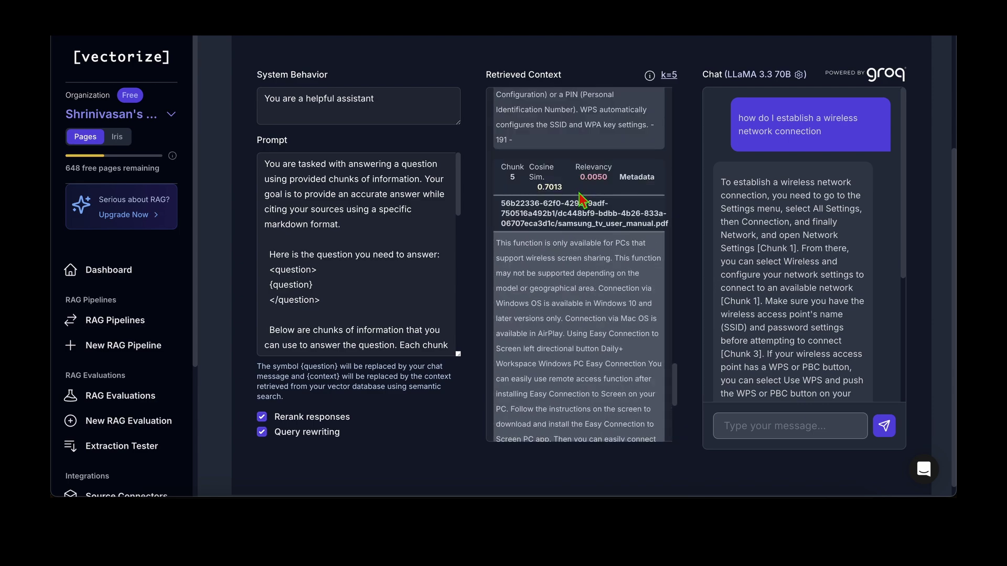
{"action": "scroll", "coordinate": [582, 199], "scroll_direction": "down", "scroll_amount": 5}
{"action": "scroll", "coordinate": [603, 272], "scroll_direction": "up", "scroll_amount": 20}
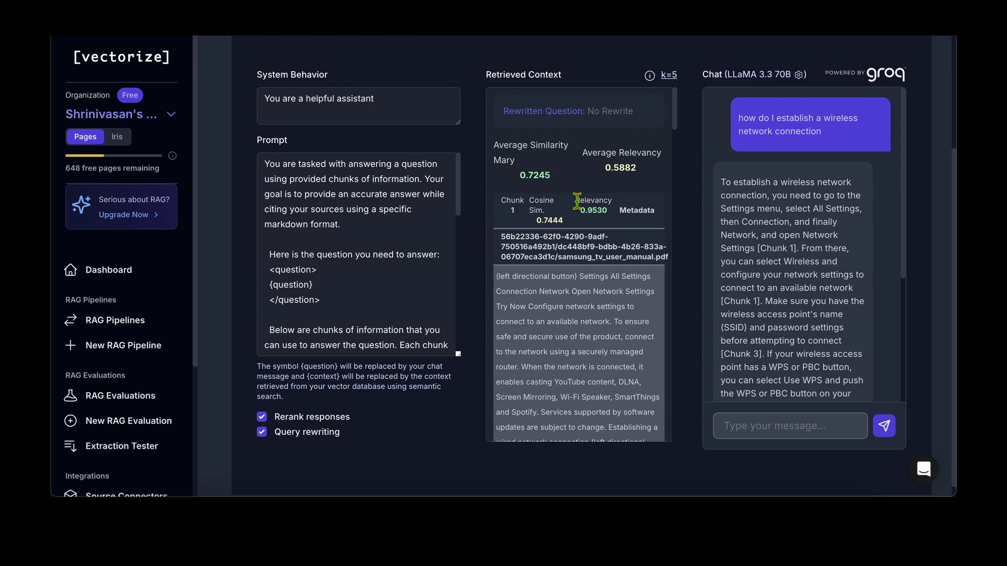
{"action": "left_click_drag", "start_coordinate": [577, 201], "coordinate": [611, 219]}
{"action": "double_click", "coordinate": [599, 209]}
{"action": "left_click", "coordinate": [587, 213]}
{"action": "scroll", "coordinate": [594, 224], "scroll_direction": "down", "scroll_amount": 10}
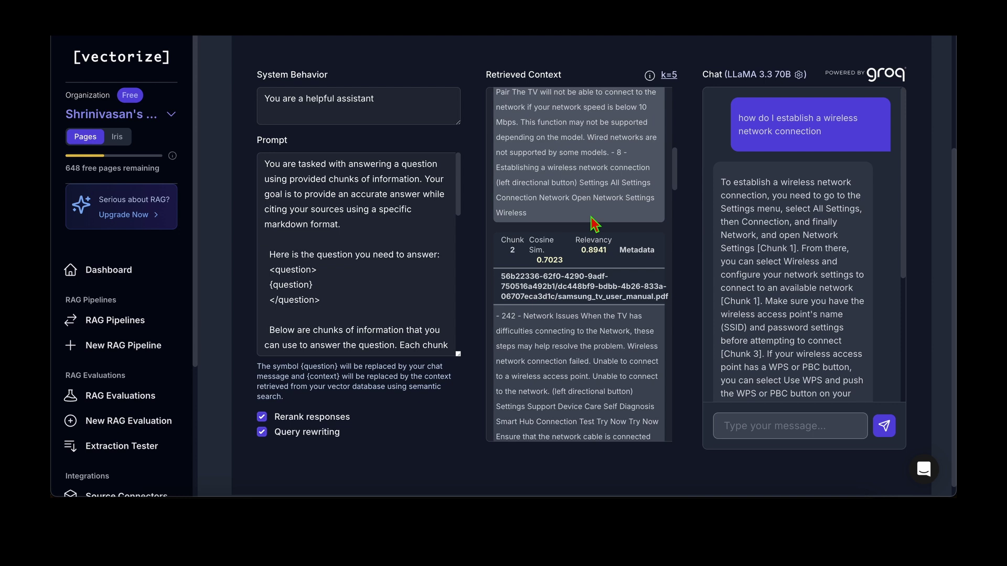
{"action": "double_click", "coordinate": [596, 253]}
{"action": "left_click", "coordinate": [612, 262]}
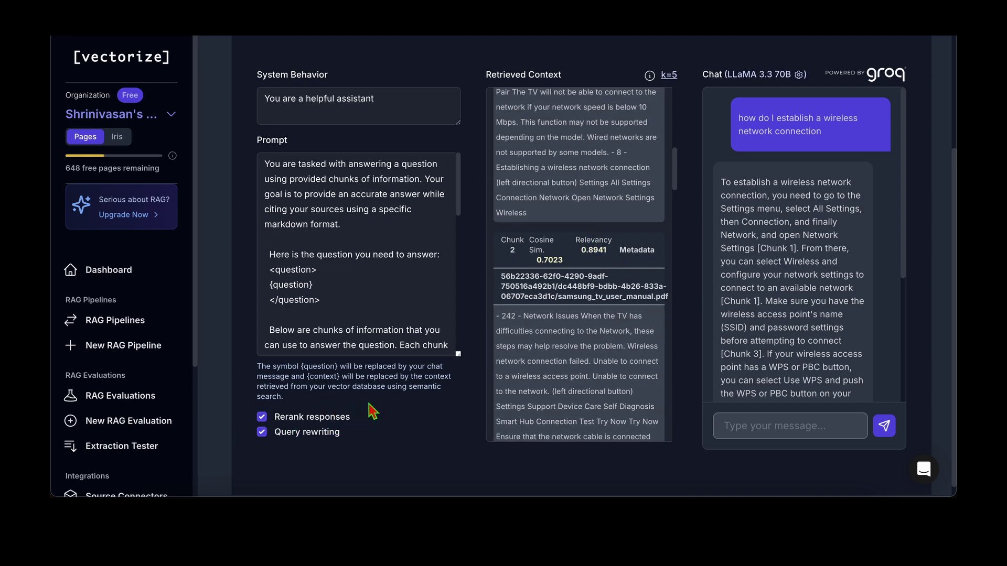
{"action": "scroll", "coordinate": [579, 236], "scroll_direction": "up", "scroll_amount": 10}
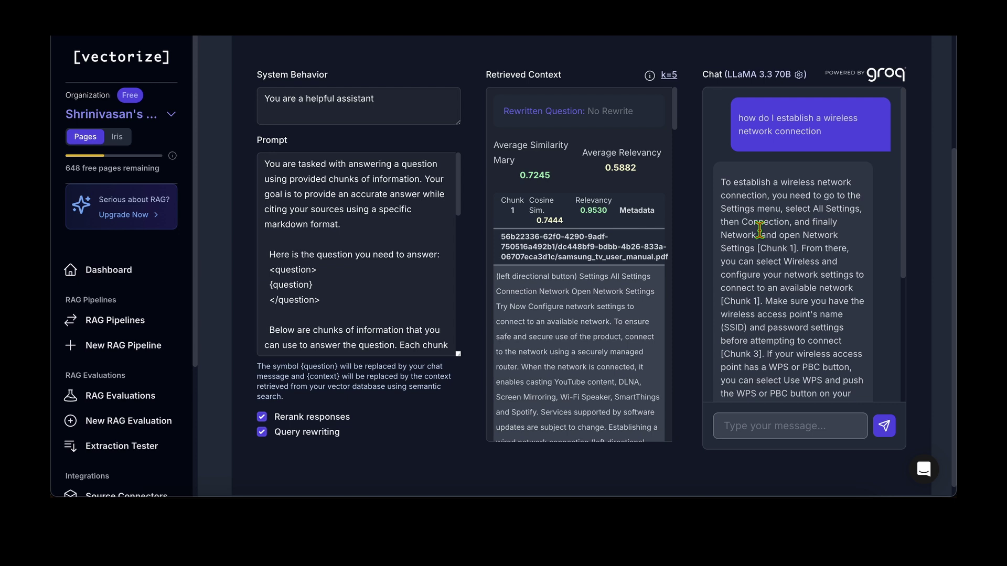
{"action": "scroll", "coordinate": [759, 229], "scroll_direction": "up", "scroll_amount": 1}
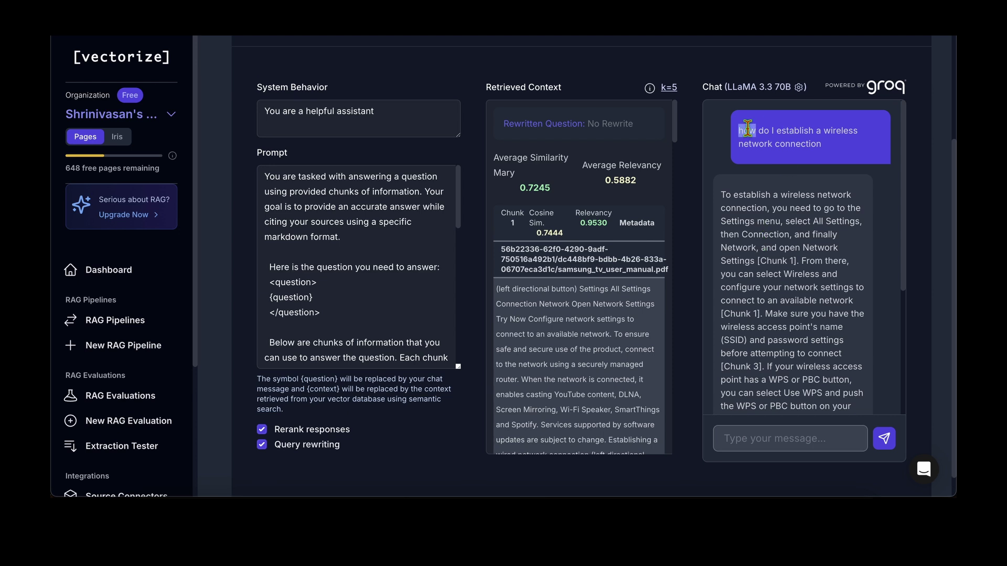
{"action": "left_click_drag", "start_coordinate": [747, 127], "coordinate": [838, 153]}
{"action": "left_click", "coordinate": [837, 153]}
{"action": "left_click_drag", "start_coordinate": [503, 123], "coordinate": [629, 124]}
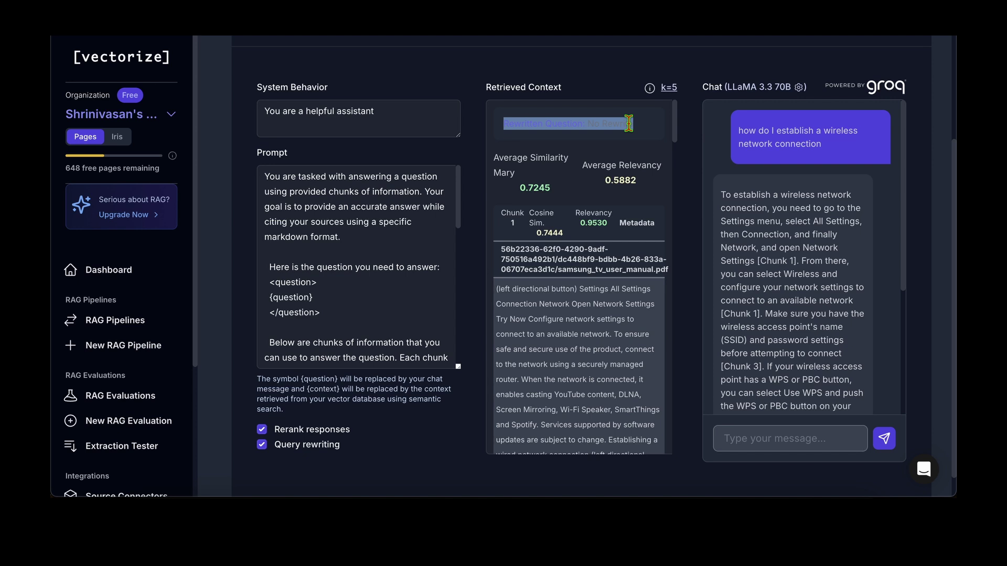
{"action": "left_click", "coordinate": [629, 124]}
{"action": "scroll", "coordinate": [782, 242], "scroll_direction": "down", "scroll_amount": 1}
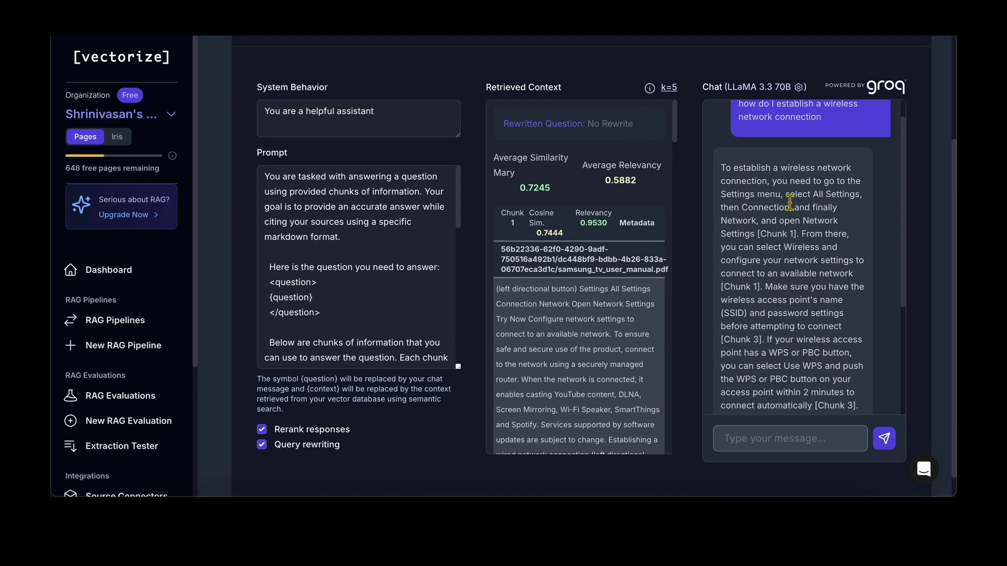
{"action": "left_click_drag", "start_coordinate": [760, 166], "coordinate": [822, 205]}
{"action": "left_click", "coordinate": [822, 205]}
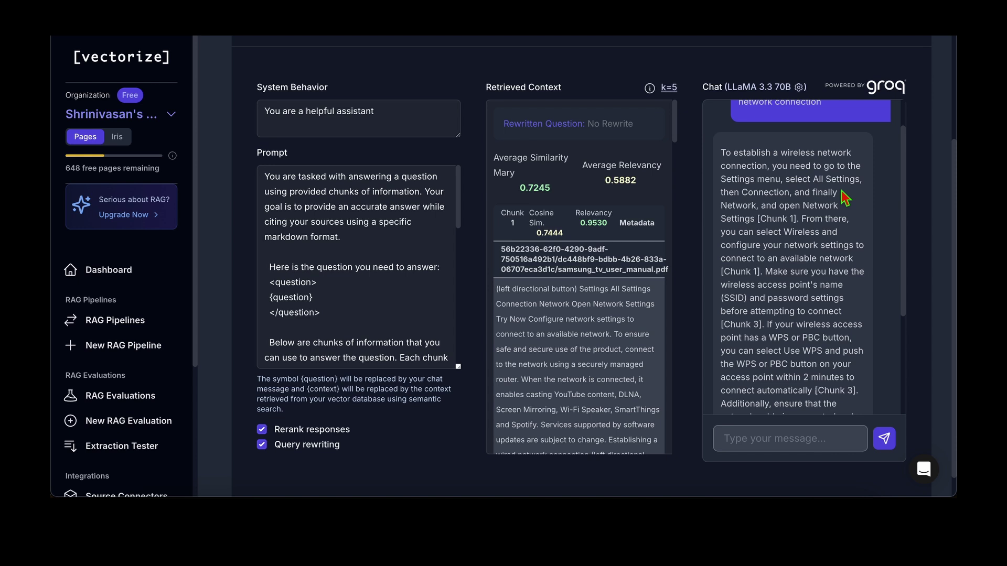
{"action": "left_click_drag", "start_coordinate": [817, 166], "coordinate": [751, 220]}
{"action": "scroll", "coordinate": [751, 220], "scroll_direction": "down", "scroll_amount": 1}
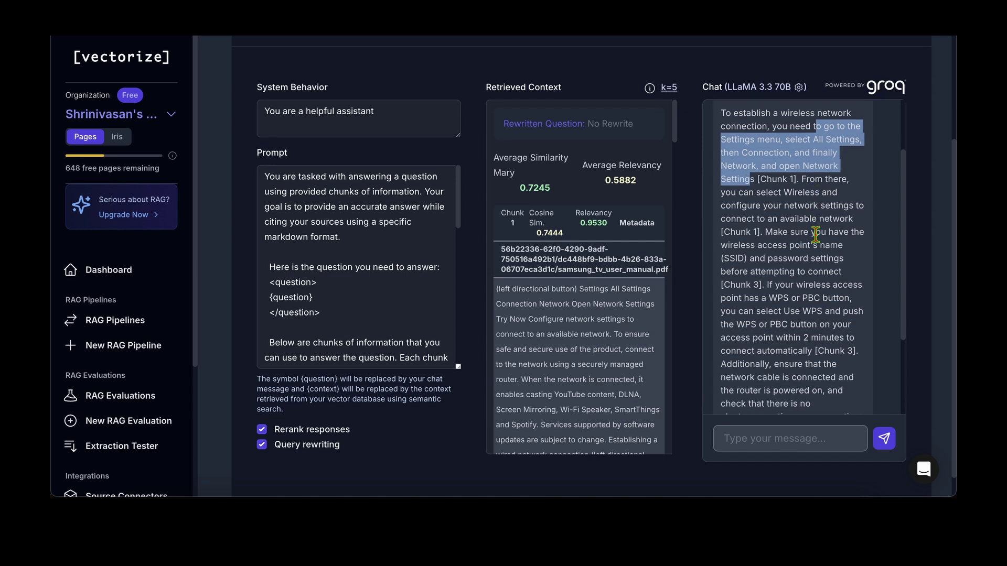
{"action": "double_click", "coordinate": [775, 178]}
{"action": "left_click", "coordinate": [776, 232]}
{"action": "scroll", "coordinate": [753, 212], "scroll_direction": "down", "scroll_amount": 2}
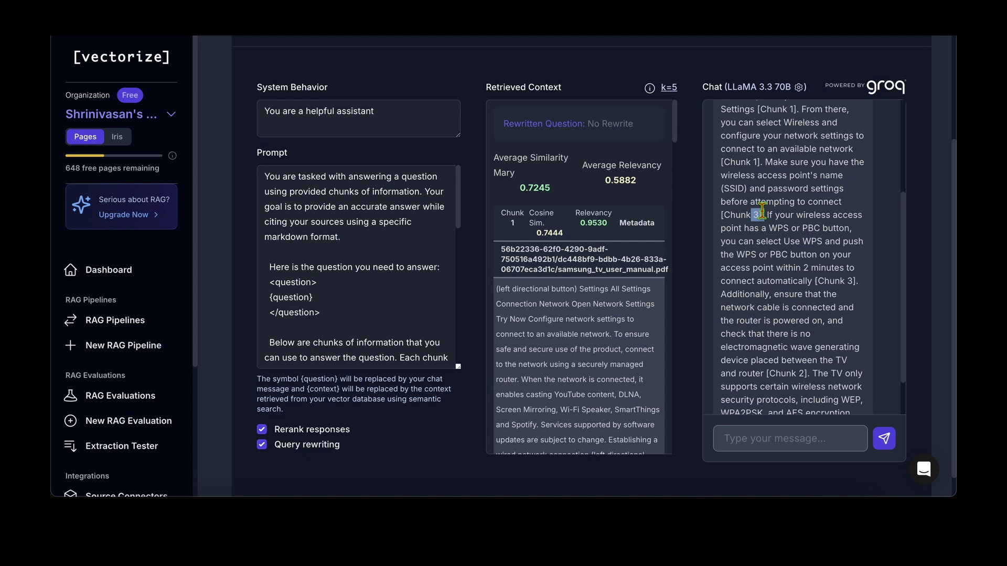
{"action": "left_click_drag", "start_coordinate": [766, 163], "coordinate": [849, 201]}
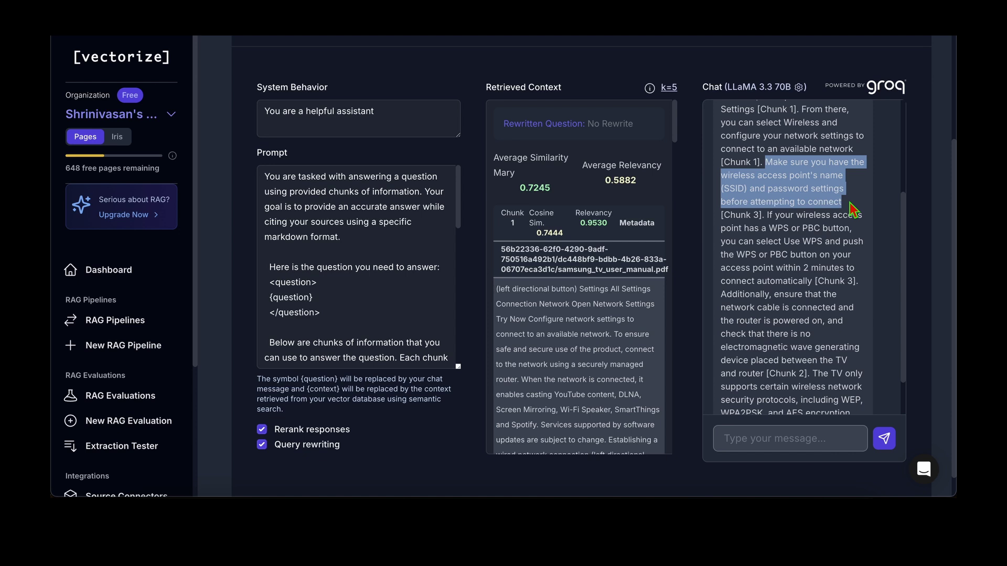
{"action": "left_click", "coordinate": [850, 202]}
{"action": "scroll", "coordinate": [815, 229], "scroll_direction": "down", "scroll_amount": 2}
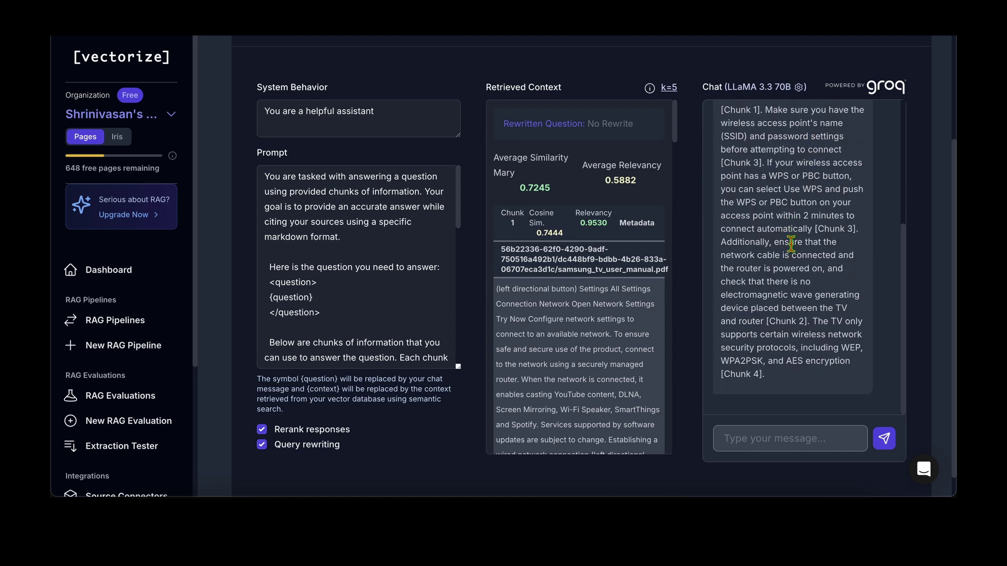
{"action": "left_click_drag", "start_coordinate": [809, 321], "coordinate": [770, 320]}
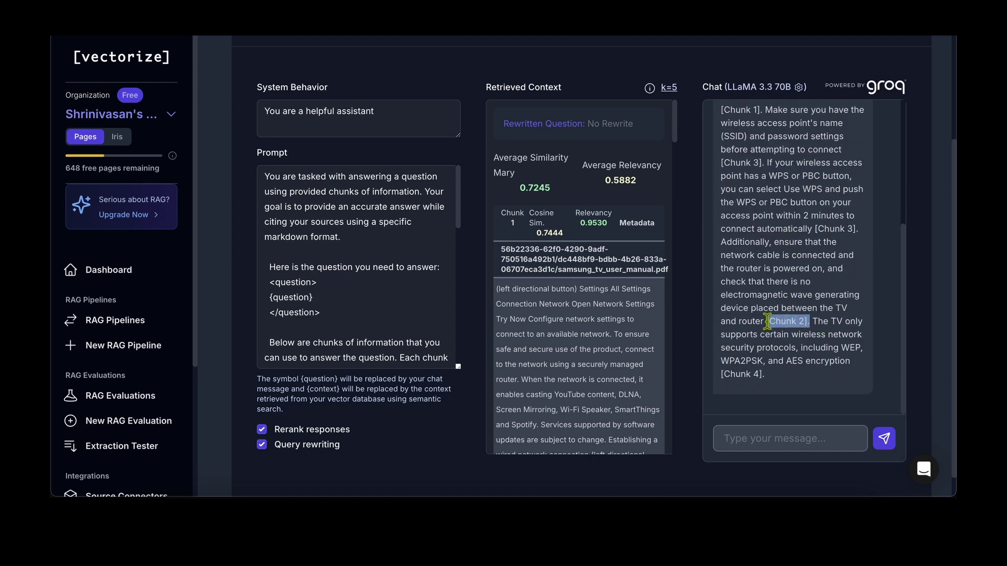
{"action": "scroll", "coordinate": [793, 284], "scroll_direction": "up", "scroll_amount": 5}
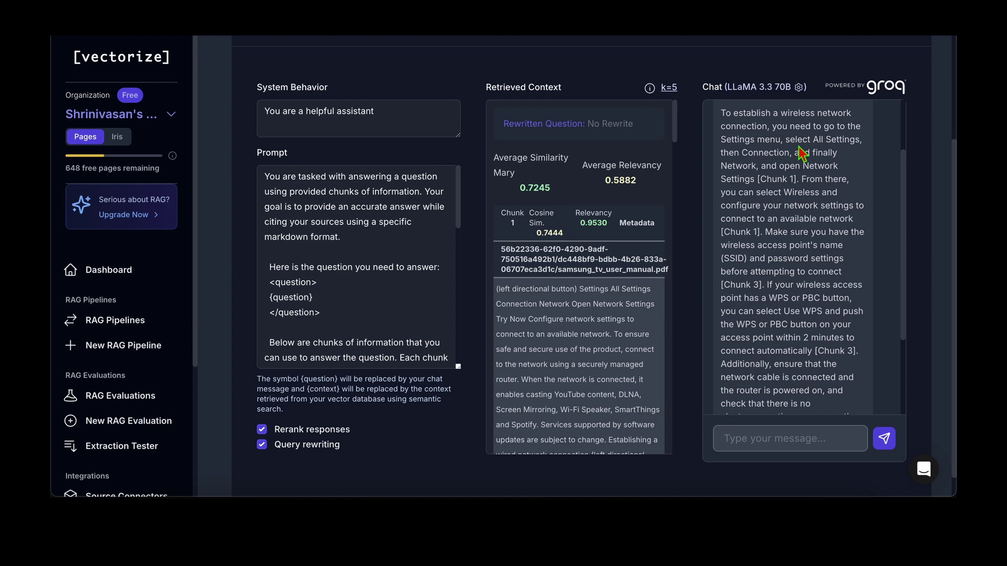
{"action": "left_click_drag", "start_coordinate": [776, 137], "coordinate": [801, 339]}
{"action": "scroll", "coordinate": [805, 346], "scroll_direction": "down", "scroll_amount": 2}
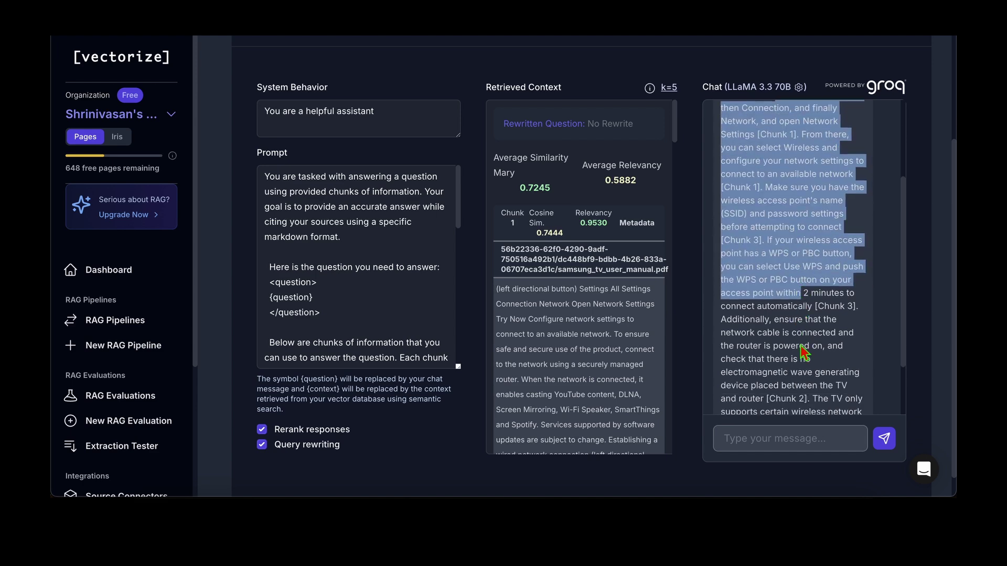
{"action": "scroll", "coordinate": [616, 323], "scroll_direction": "down", "scroll_amount": 15}
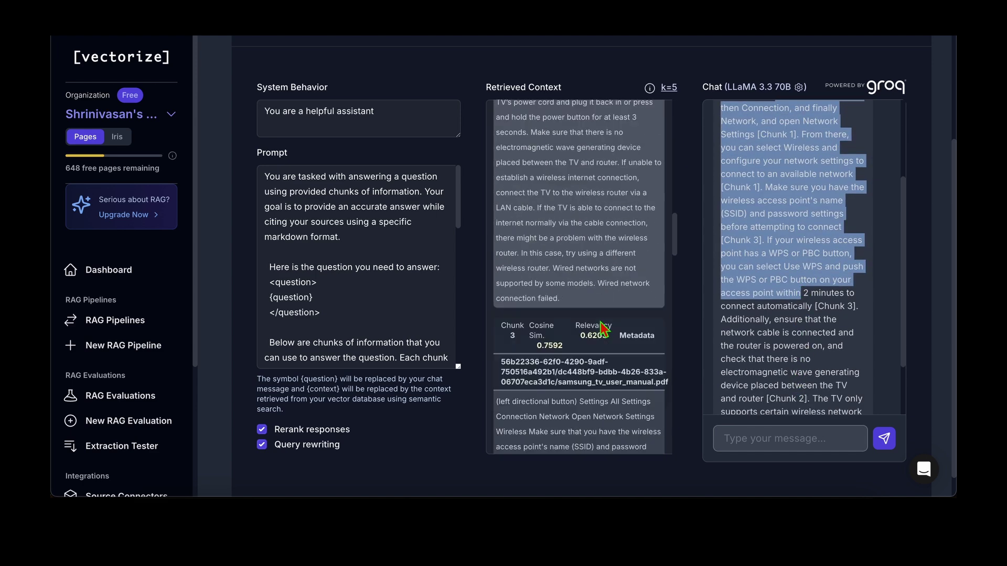
{"action": "scroll", "coordinate": [604, 329], "scroll_direction": "down", "scroll_amount": 5}
{"action": "left_click", "coordinate": [837, 322]}
{"action": "scroll", "coordinate": [787, 341], "scroll_direction": "down", "scroll_amount": 2}
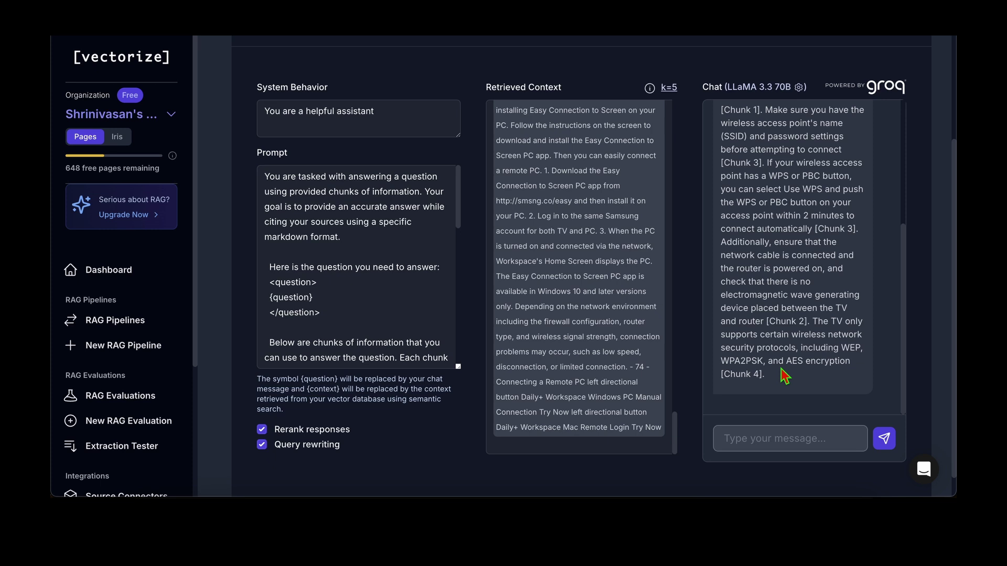
{"action": "left_click_drag", "start_coordinate": [783, 361], "coordinate": [757, 226]}
{"action": "scroll", "coordinate": [756, 226], "scroll_direction": "up", "scroll_amount": 4}
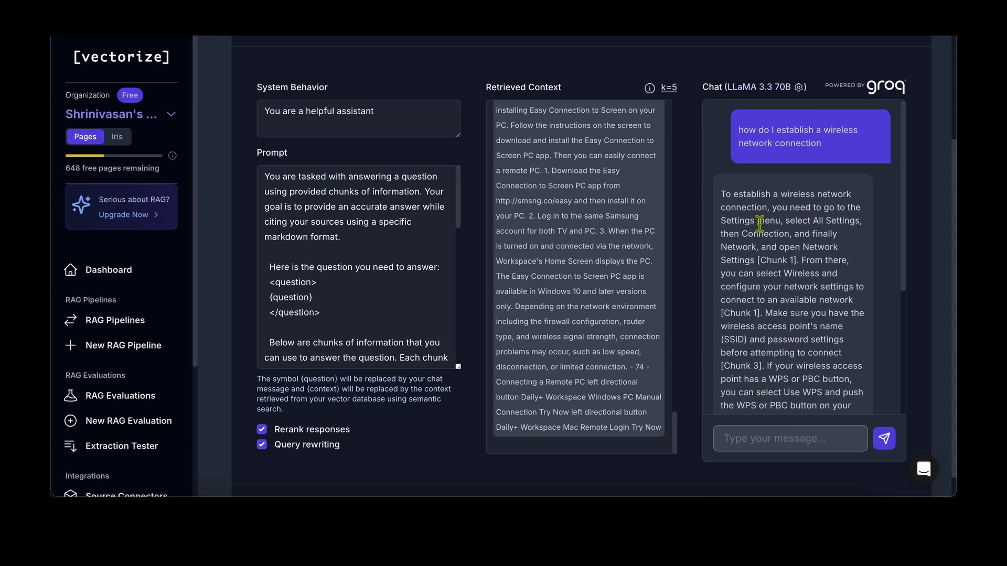
{"action": "scroll", "coordinate": [781, 162], "scroll_direction": "down", "scroll_amount": 1}
{"action": "scroll", "coordinate": [789, 164], "scroll_direction": "down", "scroll_amount": 3}
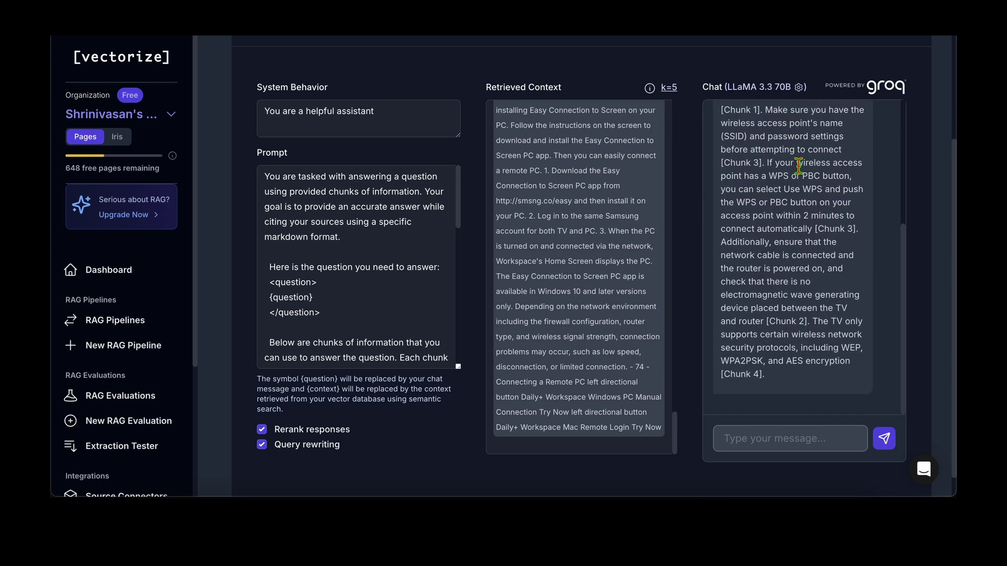
{"action": "scroll", "coordinate": [787, 158], "scroll_direction": "down", "scroll_amount": 1}
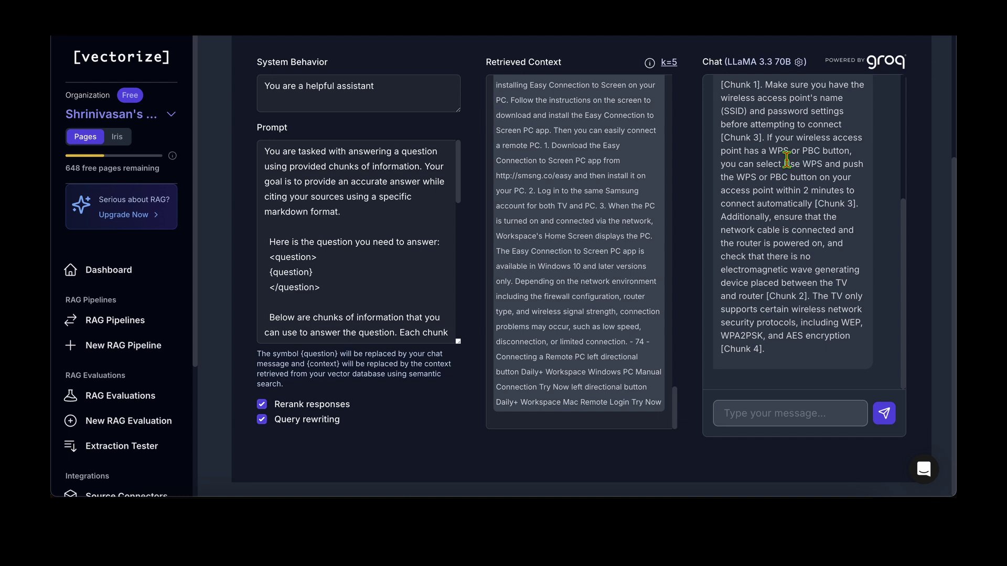
{"action": "scroll", "coordinate": [784, 182], "scroll_direction": "up", "scroll_amount": 4}
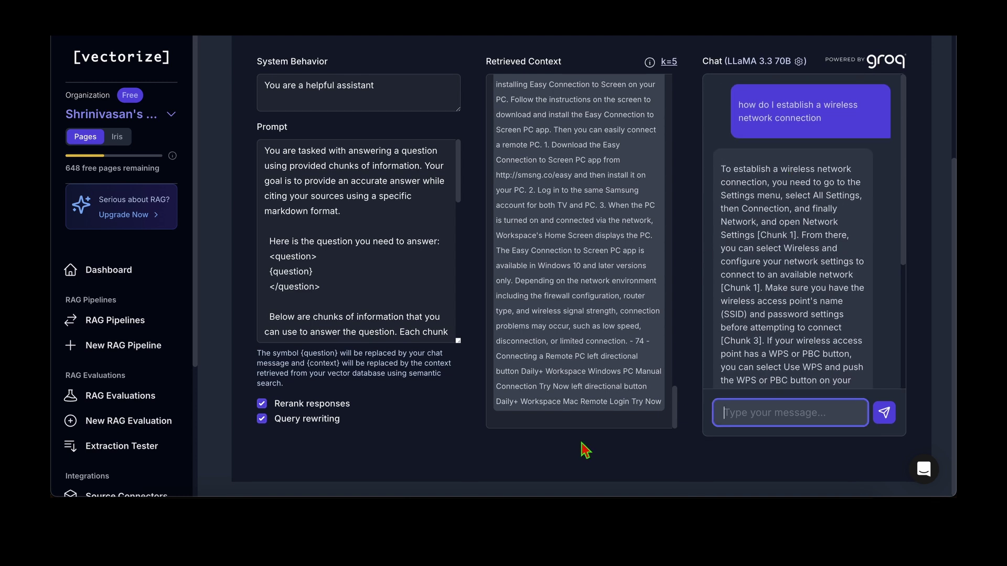
Toggle query rewriting off and back on, then ask 'dub wireless networking' in the sandbox.
{"action": "left_click", "coordinate": [261, 418]}
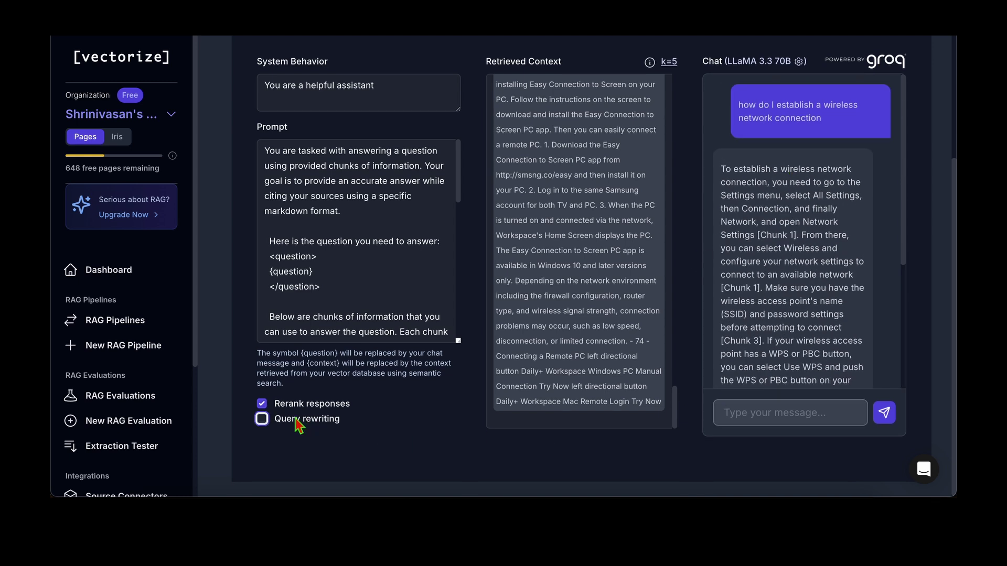
{"action": "left_click", "coordinate": [332, 421]}
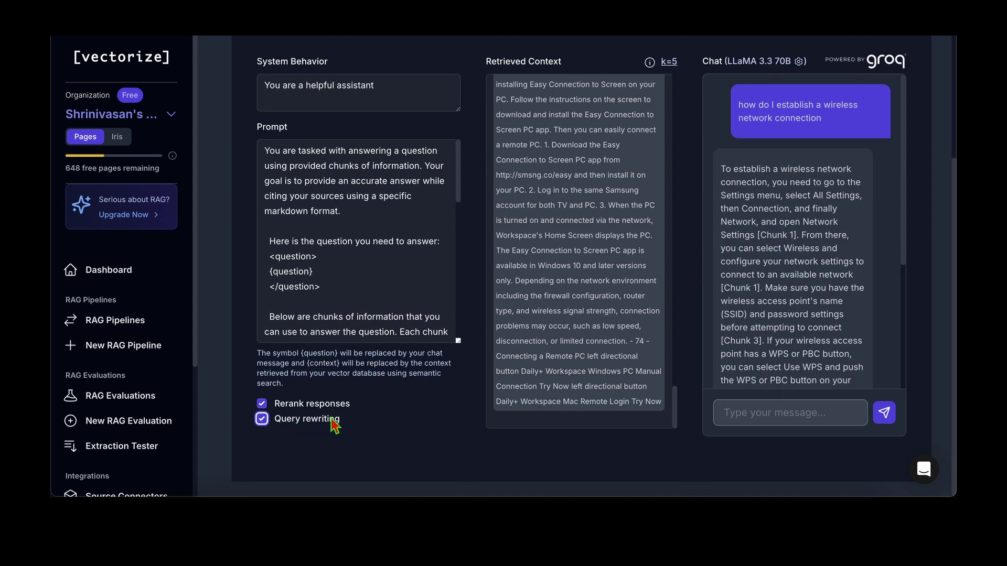
{"action": "left_click", "coordinate": [783, 422]}
{"action": "type", "text": "dub wire"}
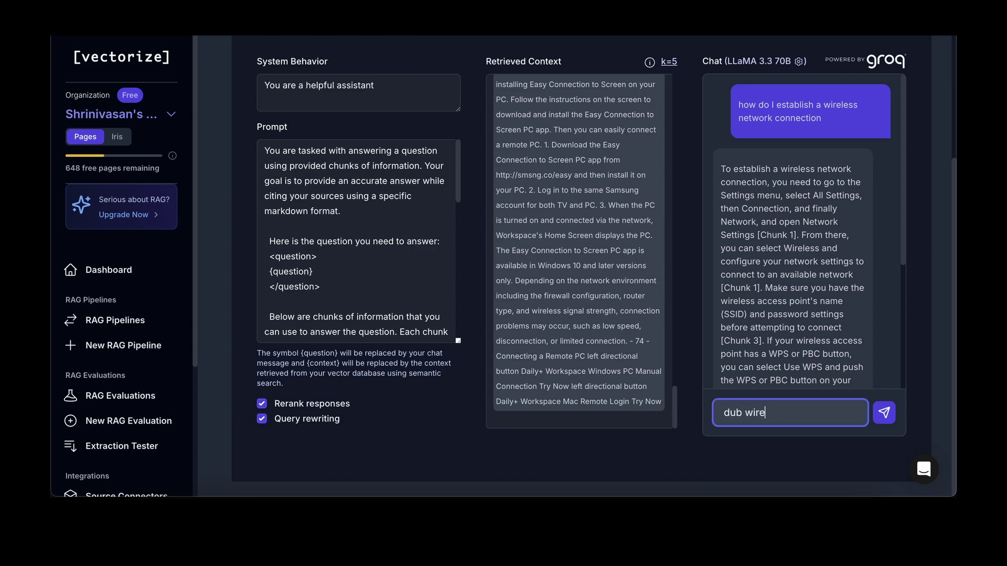
{"action": "type", "text": "less networking"}
{"action": "key", "text": "Return"}
Inspect the Rewritten Question and the new chunk-cited answer.
{"action": "scroll", "coordinate": [697, 164], "scroll_direction": "up", "scroll_amount": 4}
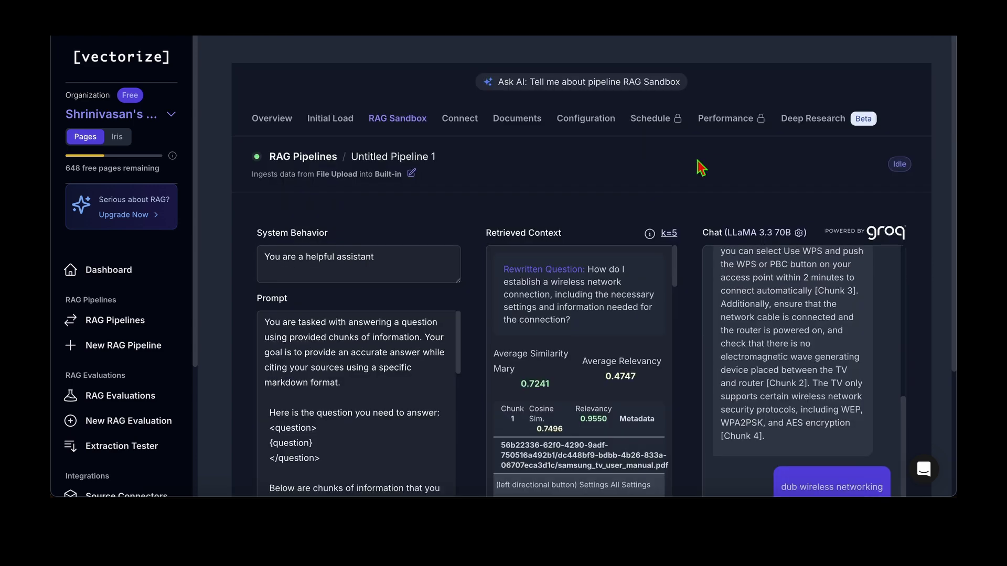
{"action": "scroll", "coordinate": [701, 168], "scroll_direction": "down", "scroll_amount": 2}
{"action": "scroll", "coordinate": [701, 168], "scroll_direction": "down", "scroll_amount": 2}
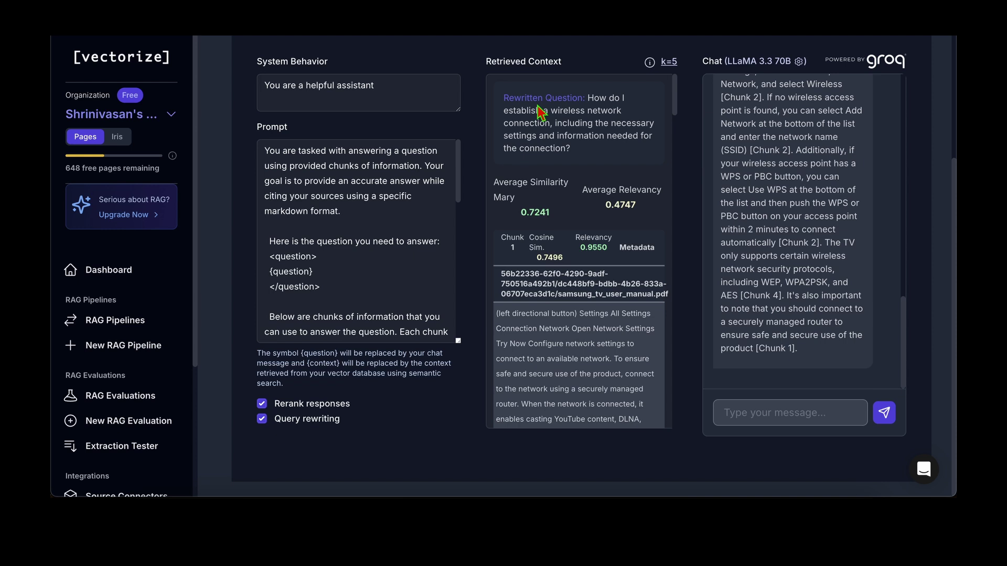
{"action": "mouse_move", "coordinate": [588, 97]}
{"action": "left_mouse_down"}
{"action": "mouse_move", "coordinate": [618, 100]}
{"action": "mouse_move", "coordinate": [604, 111]}
{"action": "mouse_move", "coordinate": [542, 110]}
{"action": "mouse_move", "coordinate": [640, 118]}
{"action": "mouse_move", "coordinate": [557, 137]}
{"action": "mouse_move", "coordinate": [648, 137]}
{"action": "mouse_move", "coordinate": [553, 143]}
{"action": "mouse_move", "coordinate": [589, 152]}
{"action": "mouse_move", "coordinate": [587, 98]}
{"action": "left_mouse_up"}
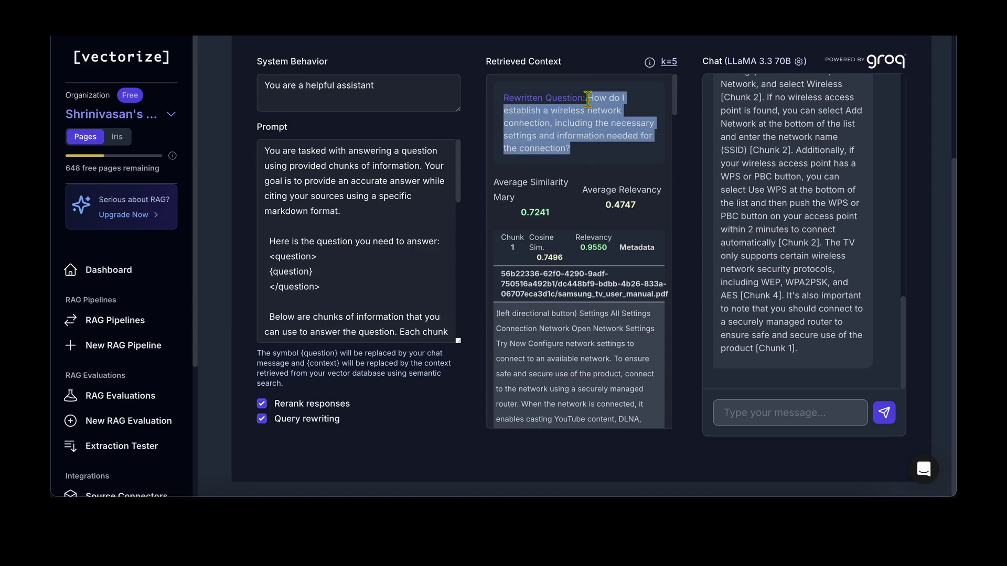
{"action": "left_click", "coordinate": [561, 122]}
{"action": "scroll", "coordinate": [769, 186], "scroll_direction": "up", "scroll_amount": 5}
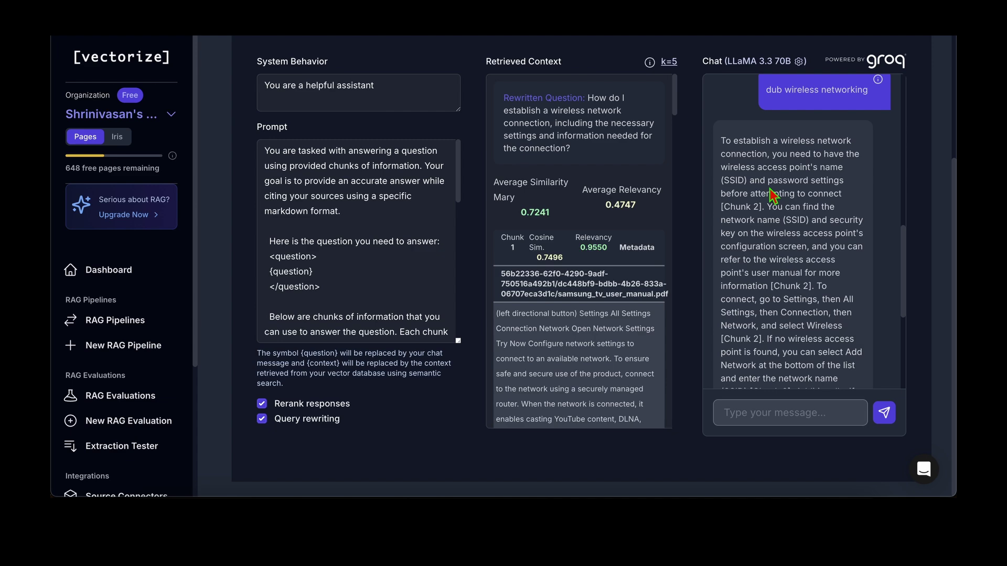
{"action": "left_click_drag", "start_coordinate": [799, 169], "coordinate": [815, 335]}
{"action": "left_click", "coordinate": [527, 171]}
{"action": "scroll", "coordinate": [527, 171], "scroll_direction": "up", "scroll_amount": 3}
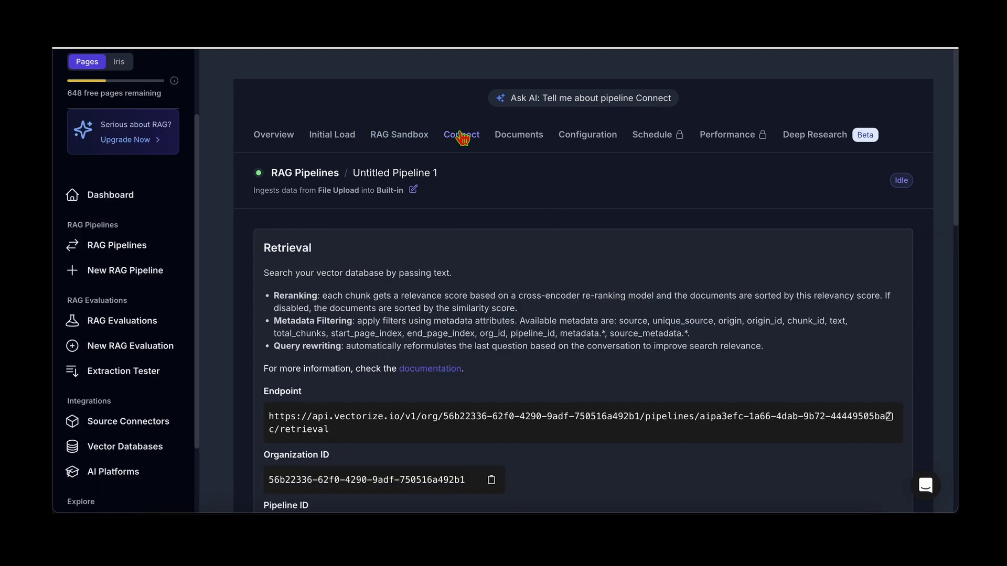
{"action": "scroll", "coordinate": [557, 176], "scroll_direction": "down", "scroll_amount": 2}
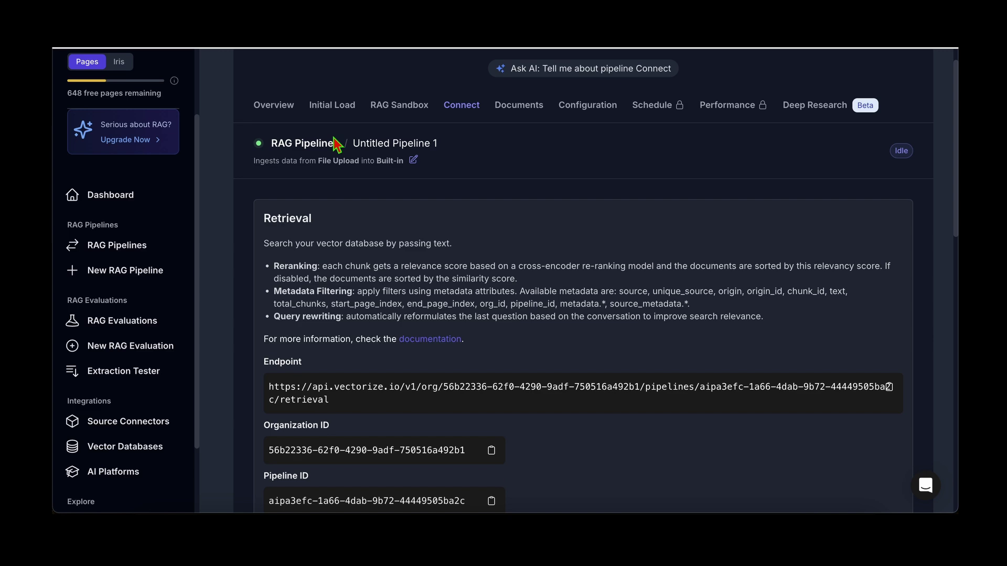
{"action": "scroll", "coordinate": [577, 152], "scroll_direction": "down", "scroll_amount": 3}
{"action": "left_click_drag", "start_coordinate": [262, 113], "coordinate": [338, 108]}
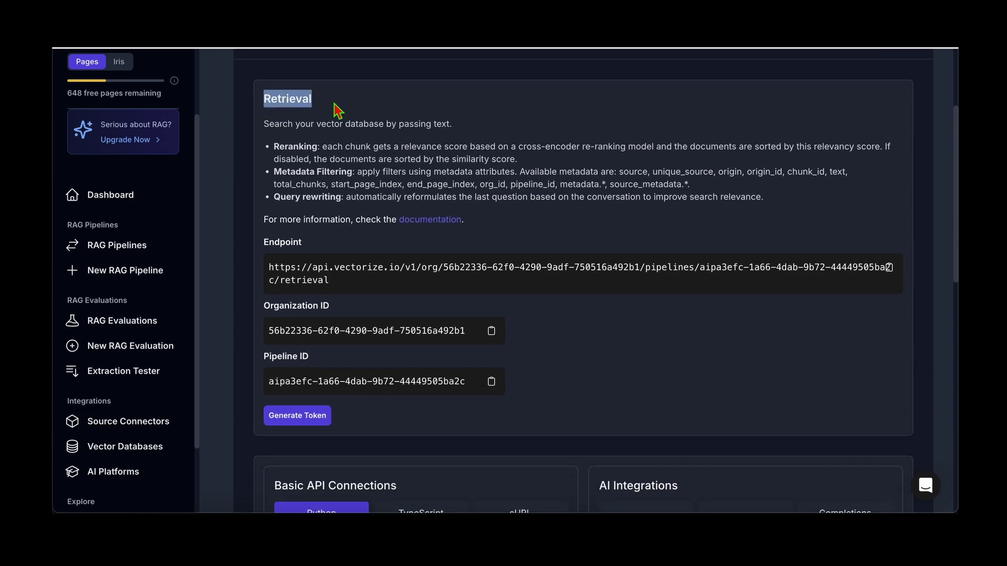
{"action": "scroll", "coordinate": [589, 146], "scroll_direction": "down", "scroll_amount": 10}
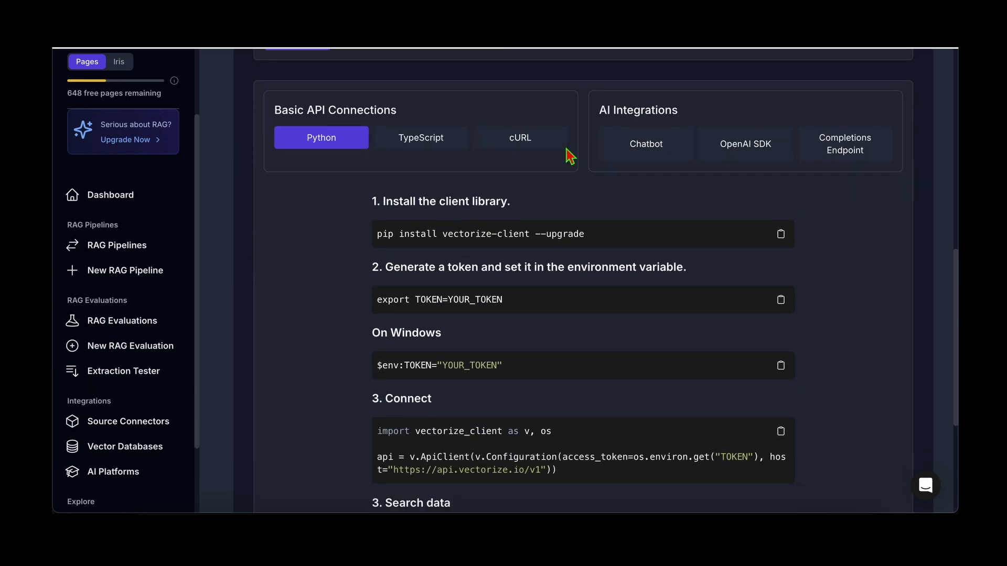
{"action": "left_click_drag", "start_coordinate": [282, 107], "coordinate": [417, 118]}
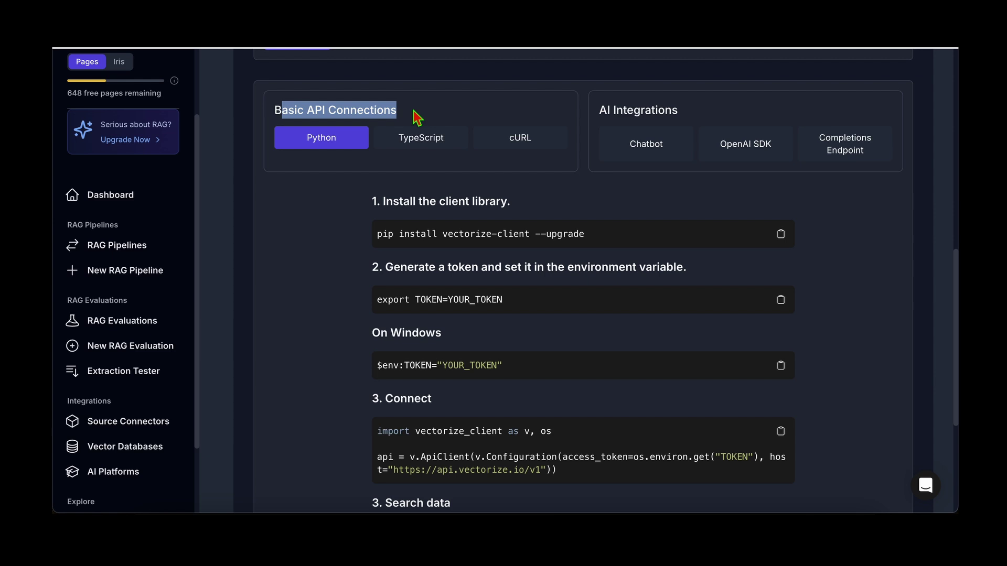
{"action": "left_click", "coordinate": [418, 110]}
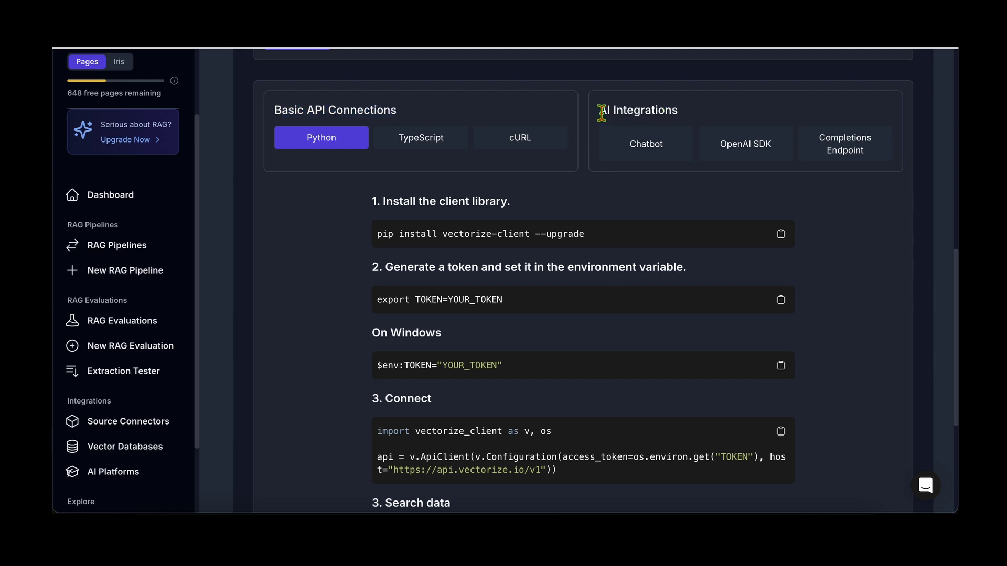
{"action": "left_click_drag", "start_coordinate": [601, 112], "coordinate": [650, 113]}
{"action": "left_click", "coordinate": [684, 111]}
{"action": "scroll", "coordinate": [310, 236], "scroll_direction": "down", "scroll_amount": 1}
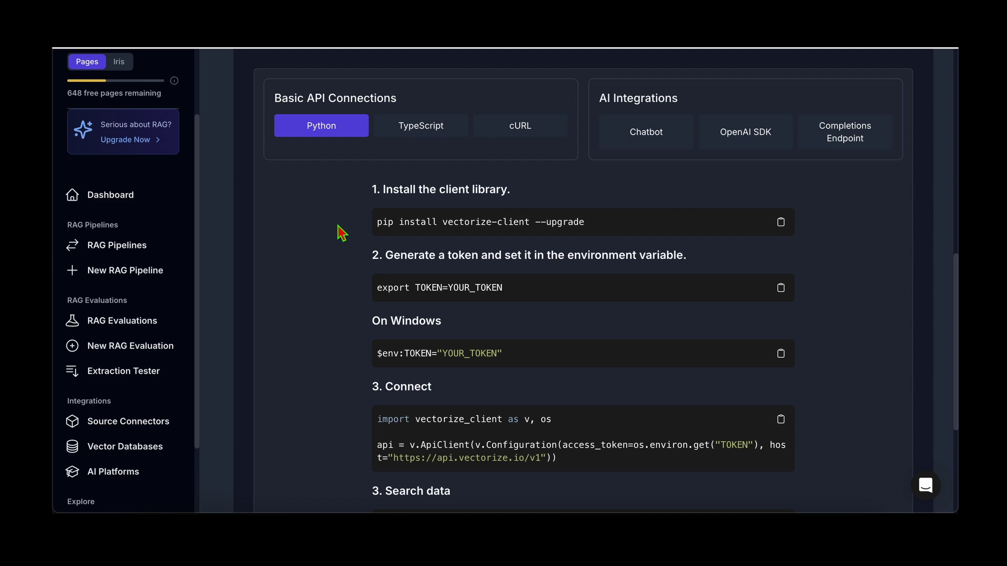
{"action": "scroll", "coordinate": [336, 233], "scroll_direction": "down", "scroll_amount": 2}
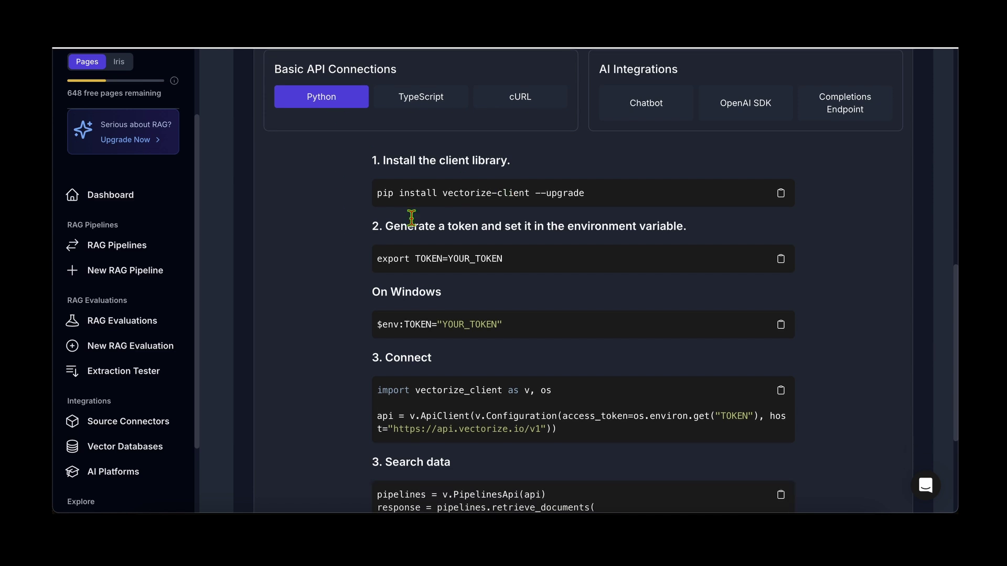
{"action": "left_click_drag", "start_coordinate": [585, 194], "coordinate": [317, 270]}
{"action": "left_click", "coordinate": [317, 269]}
{"action": "double_click", "coordinate": [471, 257]}
{"action": "scroll", "coordinate": [329, 281], "scroll_direction": "down", "scroll_amount": 5}
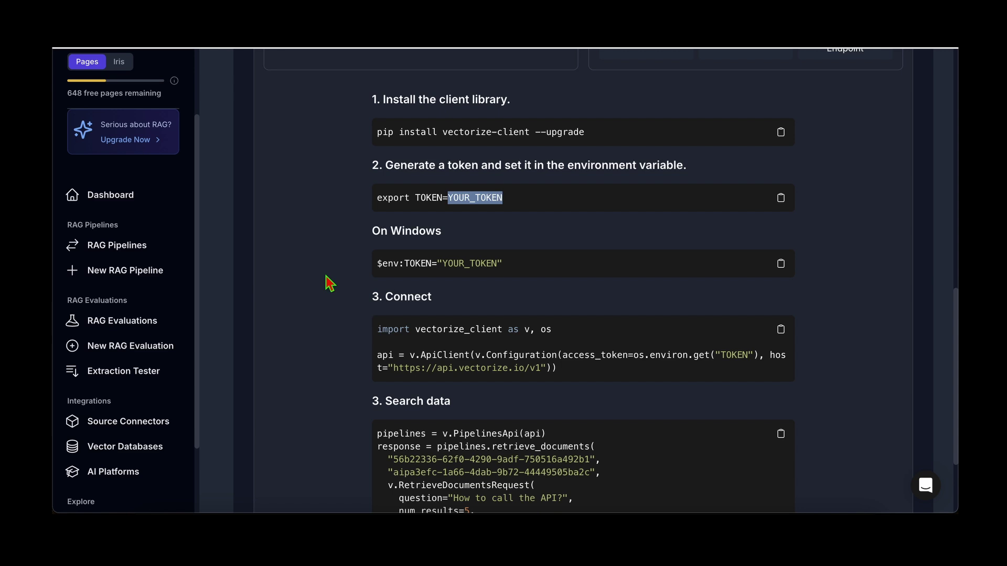
{"action": "double_click", "coordinate": [452, 271]}
{"action": "left_click_drag", "start_coordinate": [461, 272], "coordinate": [557, 310]}
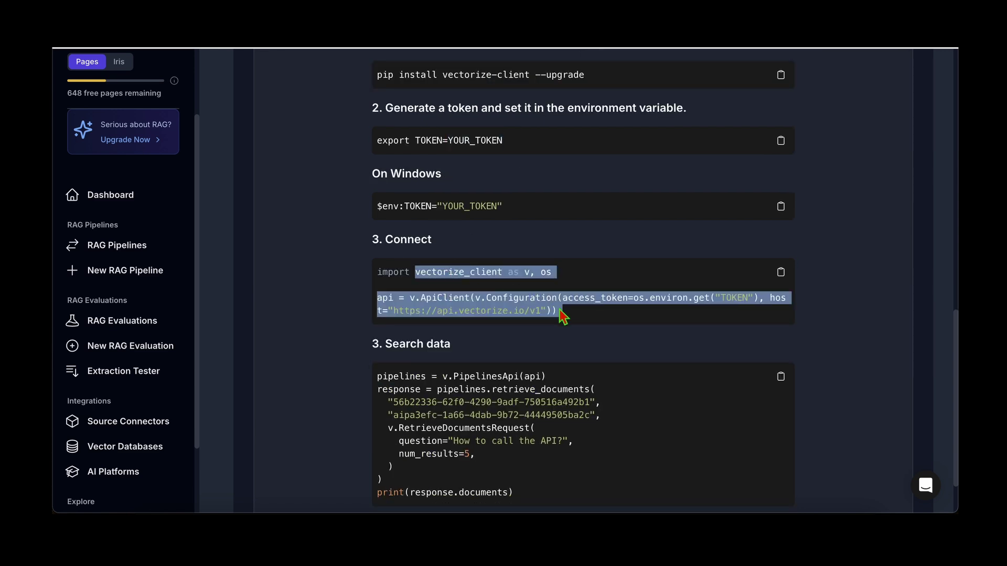
{"action": "left_click", "coordinate": [586, 321]}
{"action": "scroll", "coordinate": [586, 321], "scroll_direction": "down", "scroll_amount": 1}
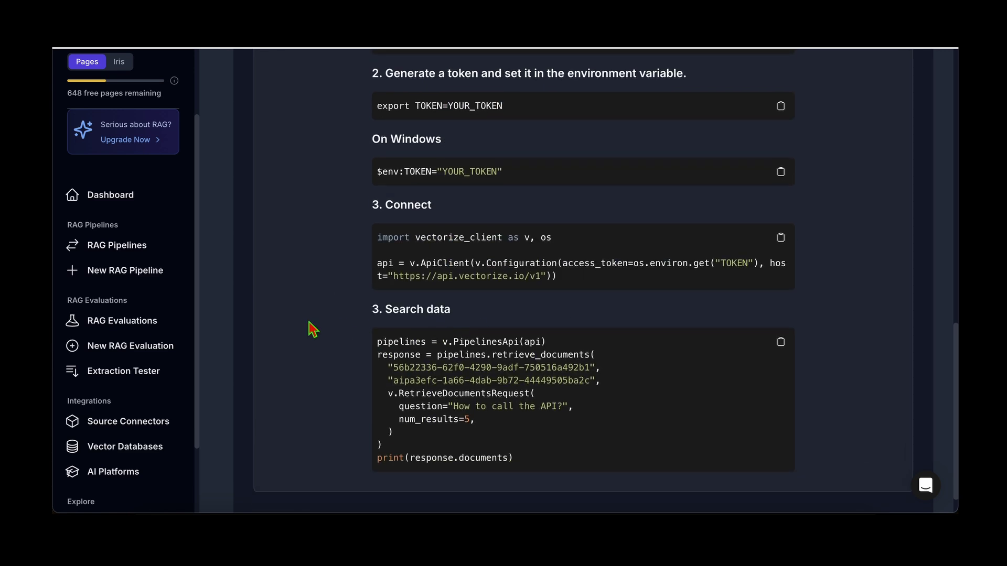
{"action": "scroll", "coordinate": [317, 344], "scroll_direction": "down", "scroll_amount": 1}
{"action": "double_click", "coordinate": [415, 367]}
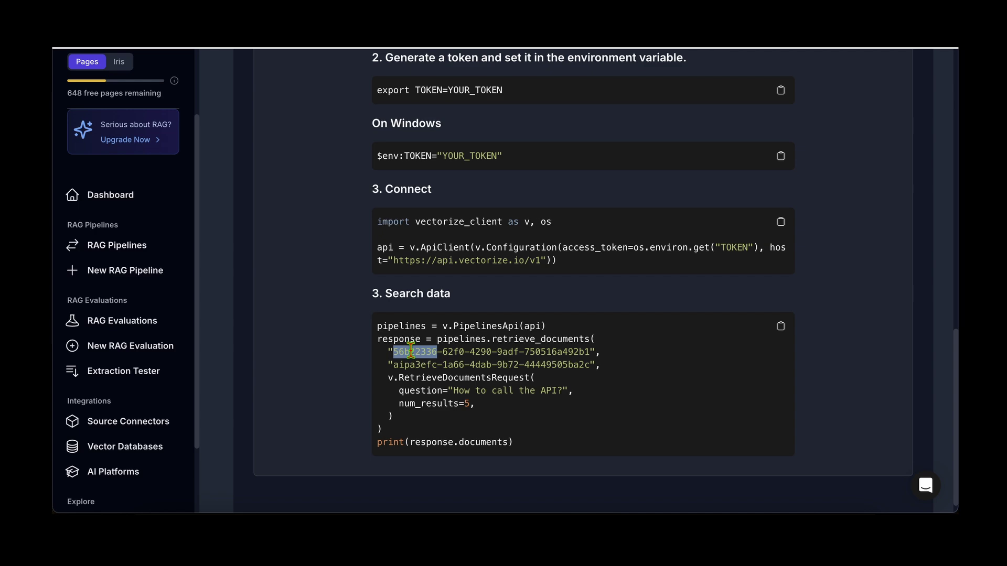
{"action": "left_click_drag", "start_coordinate": [416, 367], "coordinate": [544, 367]}
{"action": "left_click", "coordinate": [561, 415]}
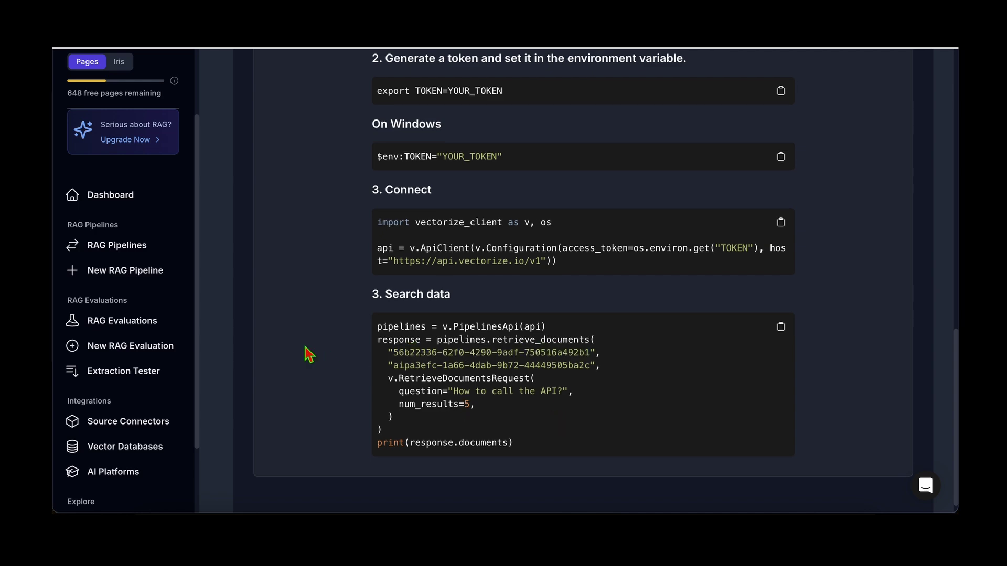
{"action": "scroll", "coordinate": [603, 411], "scroll_direction": "up", "scroll_amount": 15}
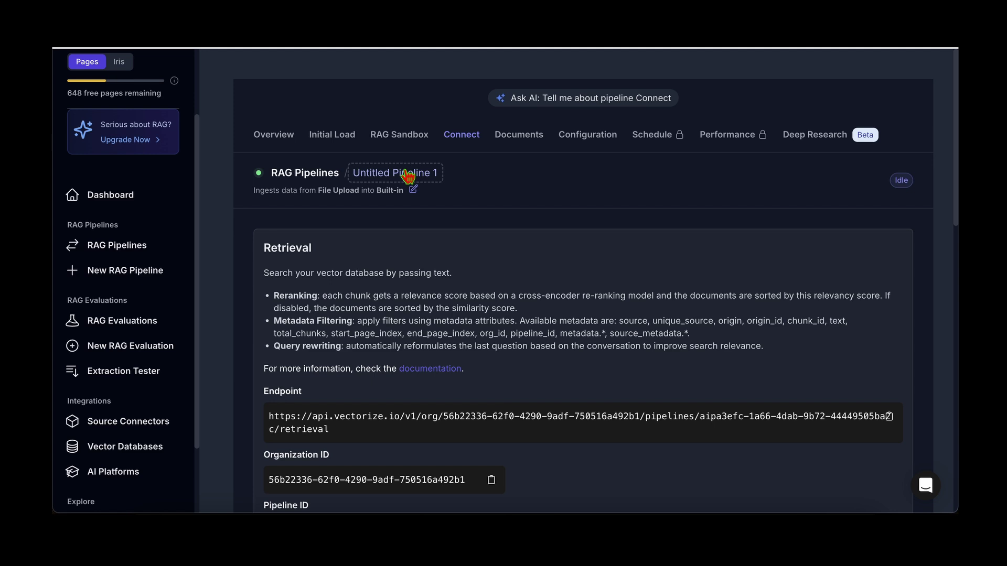
Rename the pipeline to 'TV Pipeline'.
{"action": "left_click", "coordinate": [427, 172]}
{"action": "key", "text": "ctrl+a"}
{"action": "type", "text": "TV Pipeline"}
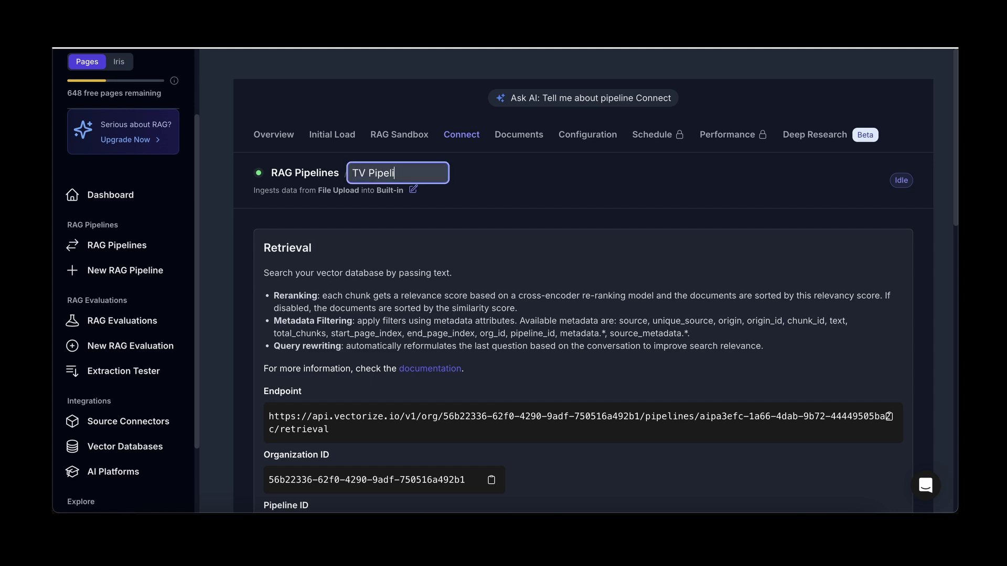
{"action": "key", "text": "Return"}
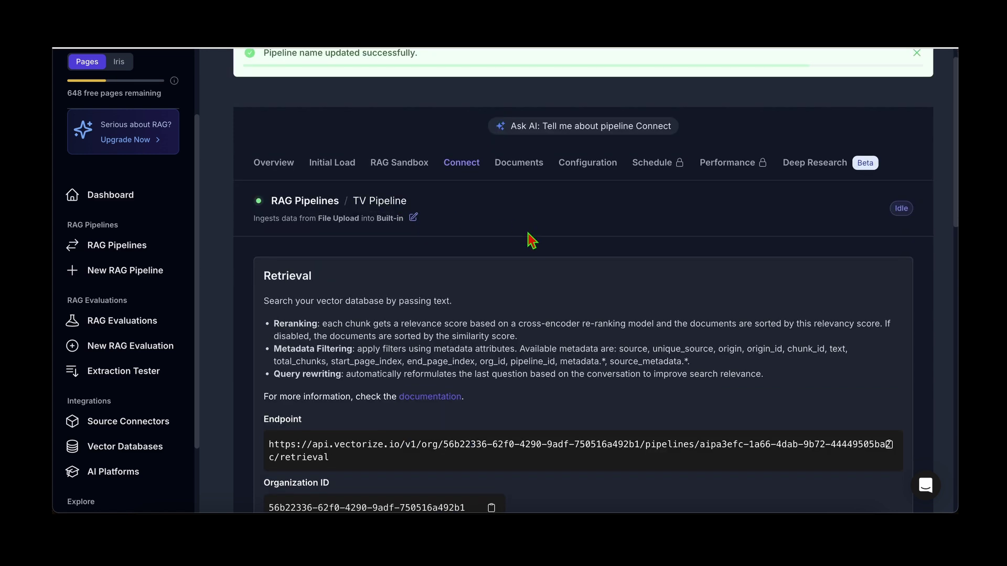
Review the Connect page's Python code, including the Search data call and vectorize_client.
{"action": "scroll", "coordinate": [530, 239], "scroll_direction": "down", "scroll_amount": 3}
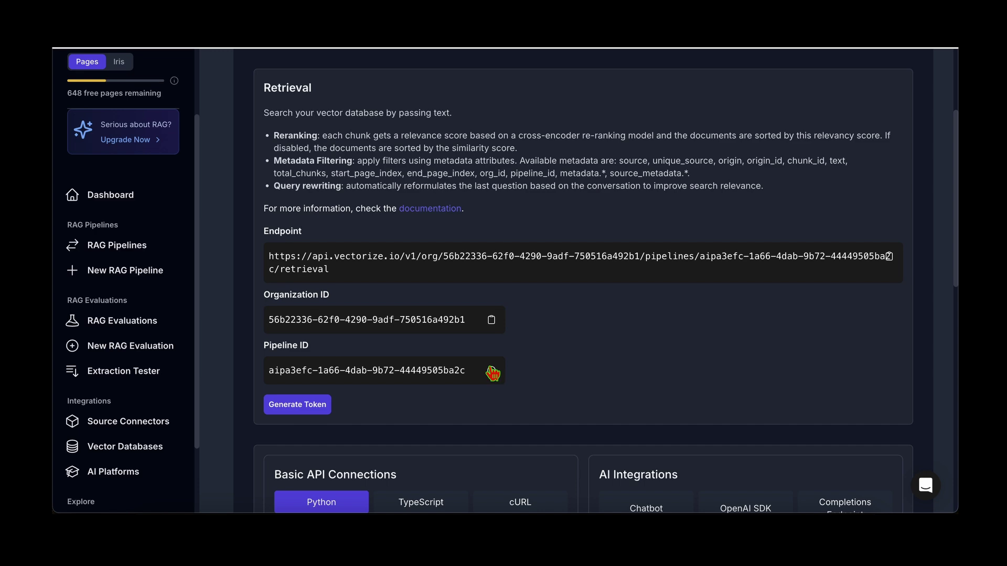
{"action": "scroll", "coordinate": [626, 337], "scroll_direction": "down", "scroll_amount": 5}
{"action": "scroll", "coordinate": [627, 337], "scroll_direction": "down", "scroll_amount": 5}
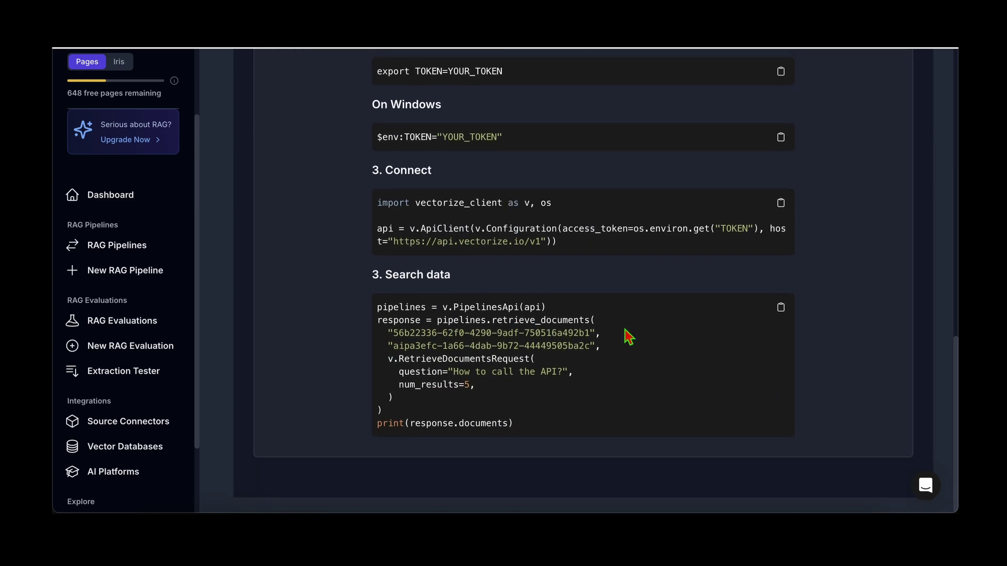
{"action": "mouse_move", "coordinate": [386, 303]}
{"action": "left_mouse_down"}
{"action": "mouse_move", "coordinate": [493, 401]}
{"action": "mouse_move", "coordinate": [577, 426]}
{"action": "mouse_move", "coordinate": [395, 347]}
{"action": "mouse_move", "coordinate": [395, 320]}
{"action": "left_mouse_up"}
{"action": "left_click", "coordinate": [577, 426]}
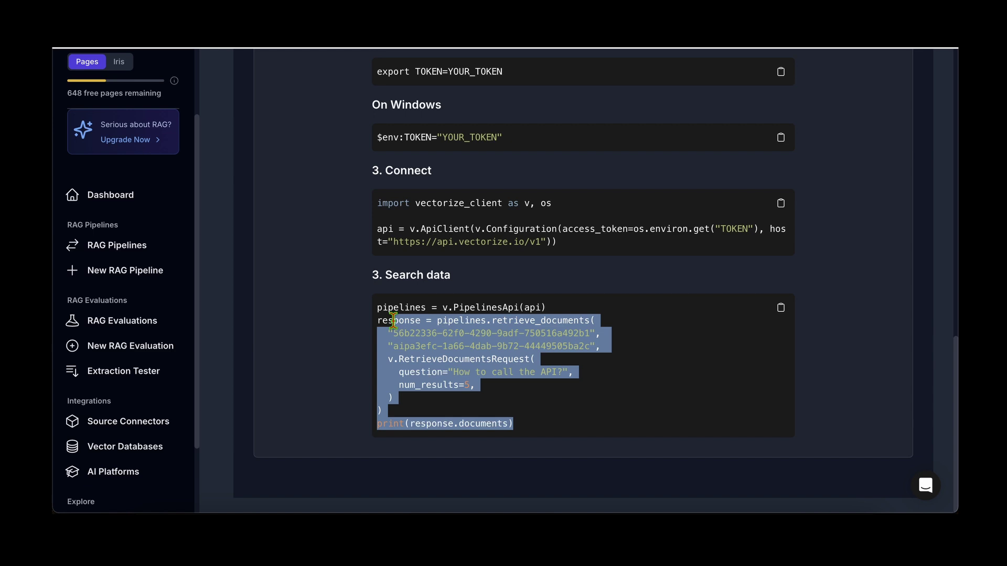
{"action": "left_click", "coordinate": [395, 320]}
{"action": "scroll", "coordinate": [457, 299], "scroll_direction": "up", "scroll_amount": 2}
{"action": "double_click", "coordinate": [460, 294]}
{"action": "left_click", "coordinate": [344, 321]}
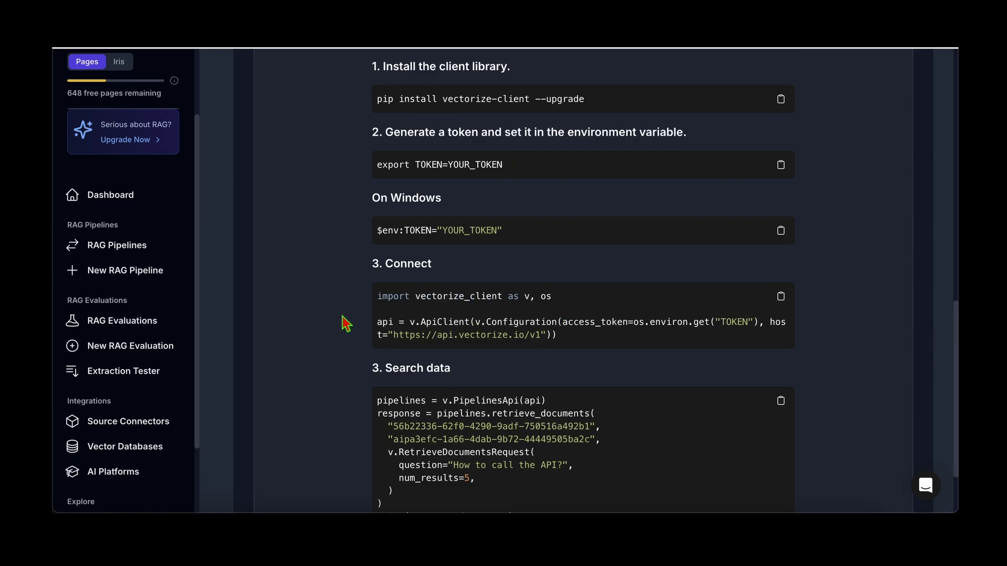
{"action": "scroll", "coordinate": [670, 291], "scroll_direction": "up", "scroll_amount": 4}
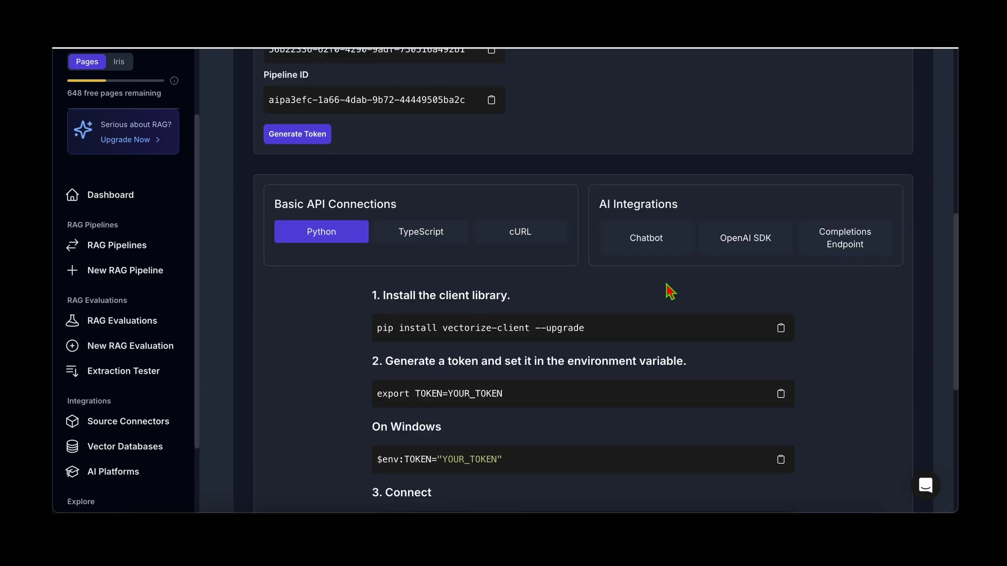
Show the OpenAI SDK setup: the pip install openai command and the OPENAI_API_KEY token export.
{"action": "left_click", "coordinate": [760, 243]}
{"action": "scroll", "coordinate": [845, 285], "scroll_direction": "down", "scroll_amount": 2}
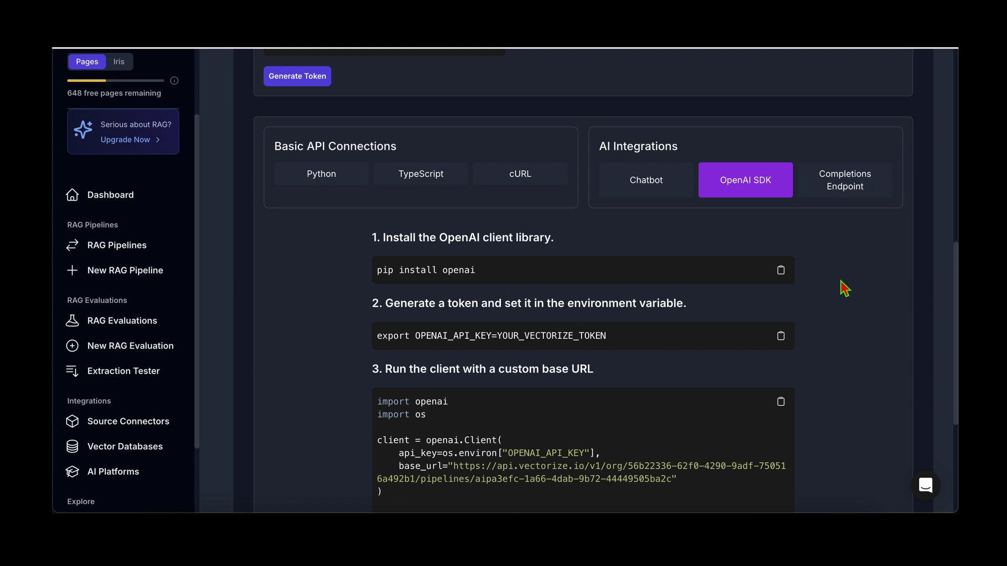
{"action": "left_click_drag", "start_coordinate": [477, 266], "coordinate": [374, 265]}
{"action": "scroll", "coordinate": [292, 294], "scroll_direction": "down", "scroll_amount": 3}
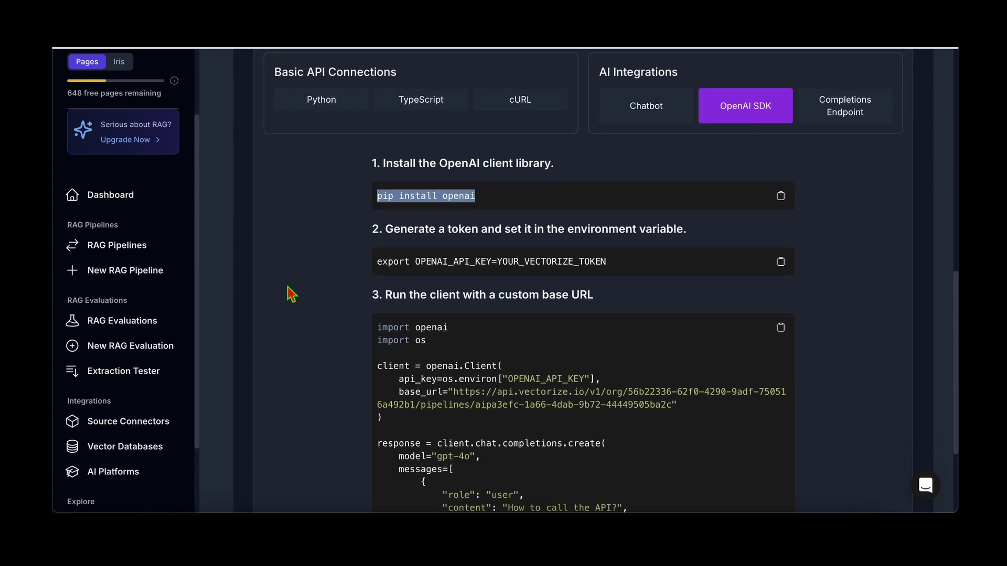
{"action": "double_click", "coordinate": [471, 251]}
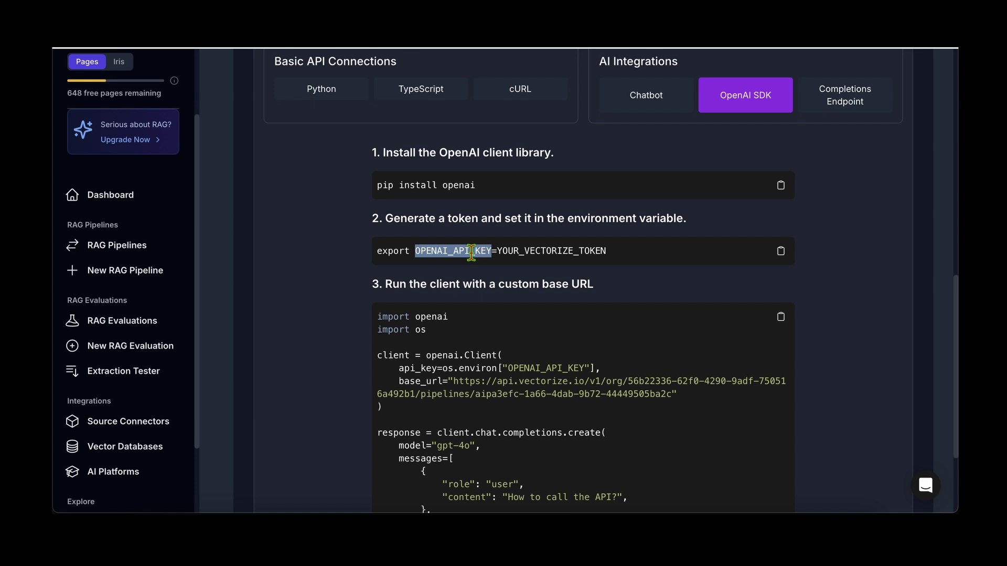
{"action": "double_click", "coordinate": [563, 251]}
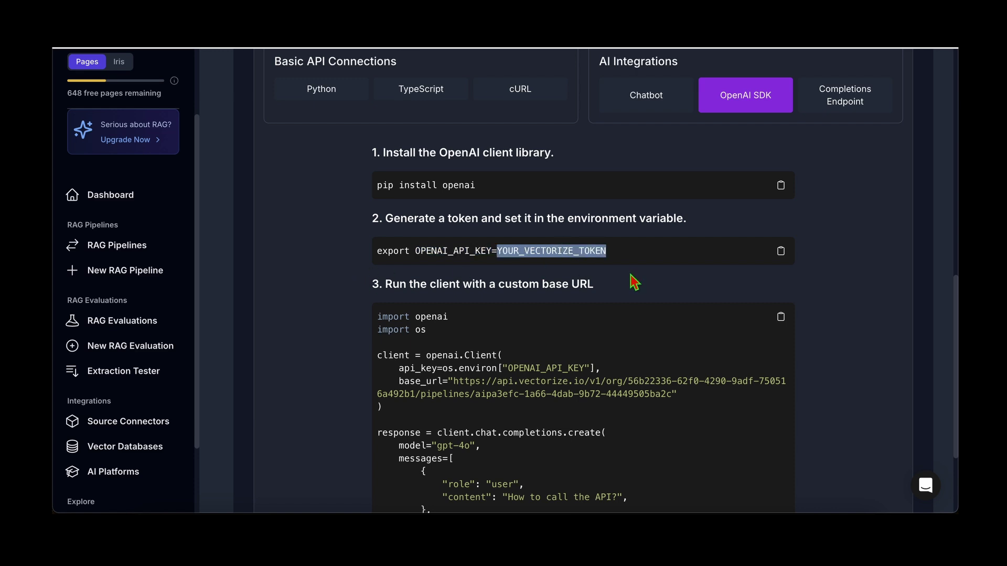
{"action": "scroll", "coordinate": [631, 278], "scroll_direction": "down", "scroll_amount": 2}
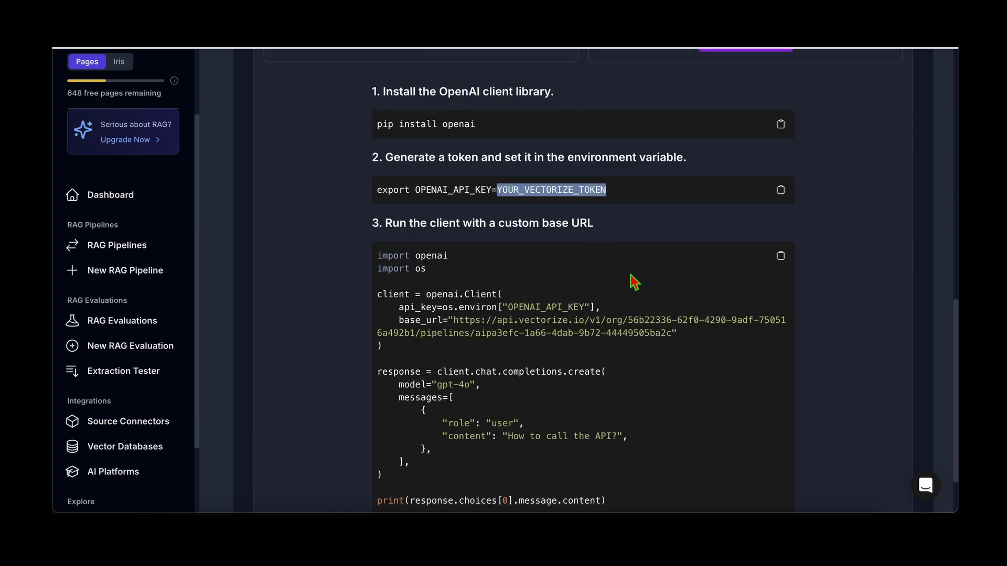
{"action": "left_click", "coordinate": [645, 214]}
Review the OpenAI client code: base_url with api.vectorize.io pipeline path and the chat completion request.
{"action": "scroll", "coordinate": [643, 215], "scroll_direction": "down", "scroll_amount": 2}
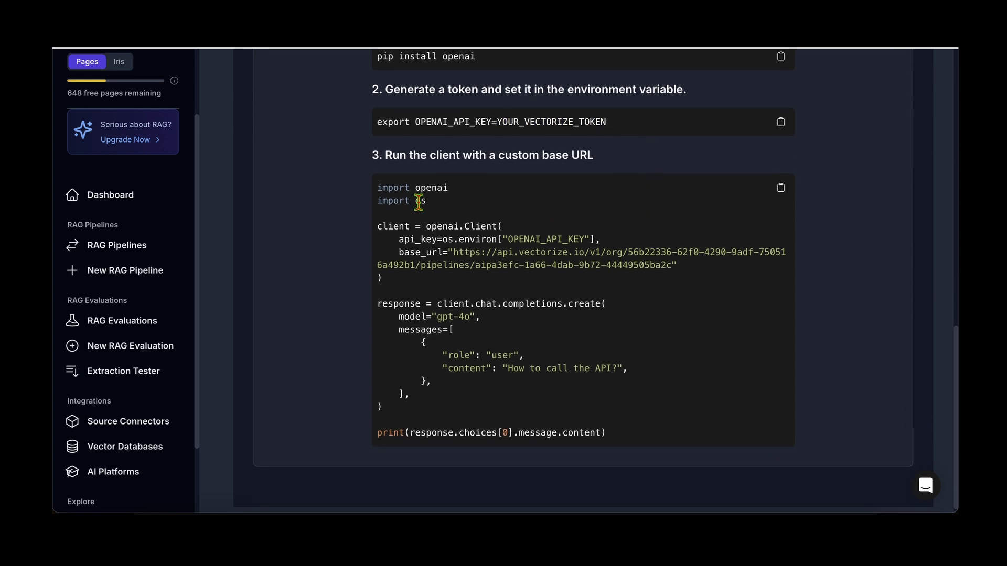
{"action": "left_click_drag", "start_coordinate": [392, 189], "coordinate": [621, 399]}
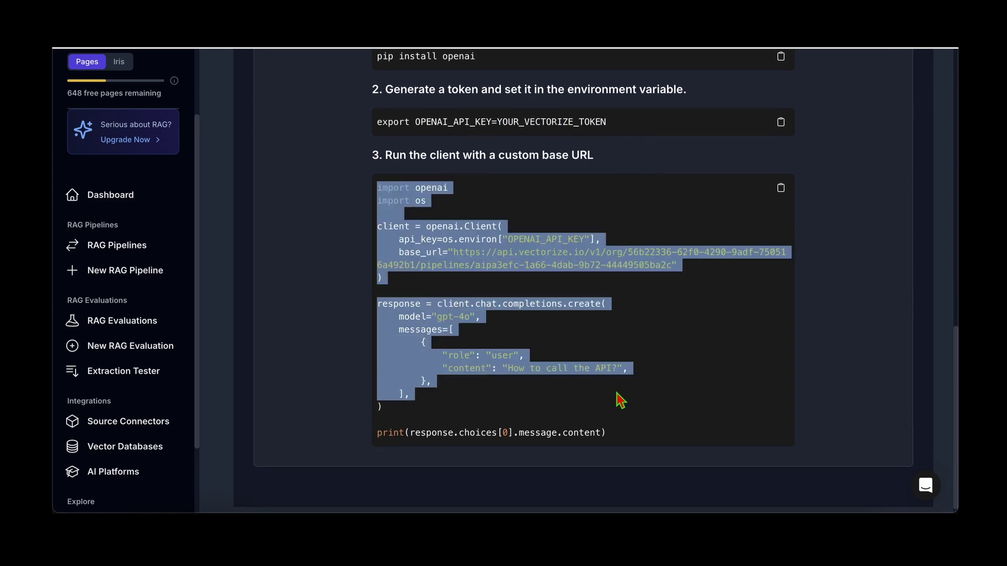
{"action": "left_click", "coordinate": [623, 399]}
{"action": "double_click", "coordinate": [423, 251]}
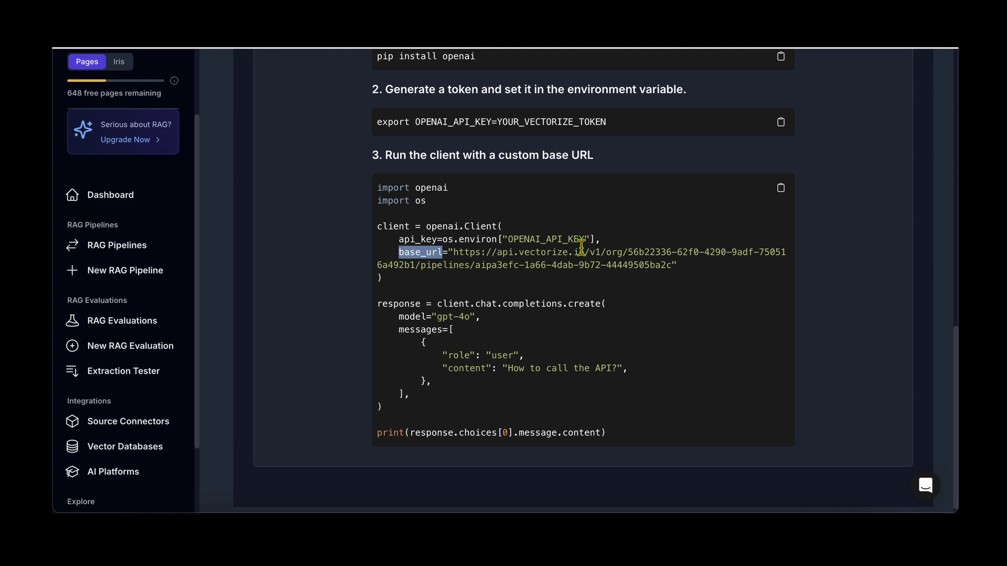
{"action": "left_click_drag", "start_coordinate": [507, 248], "coordinate": [572, 248]}
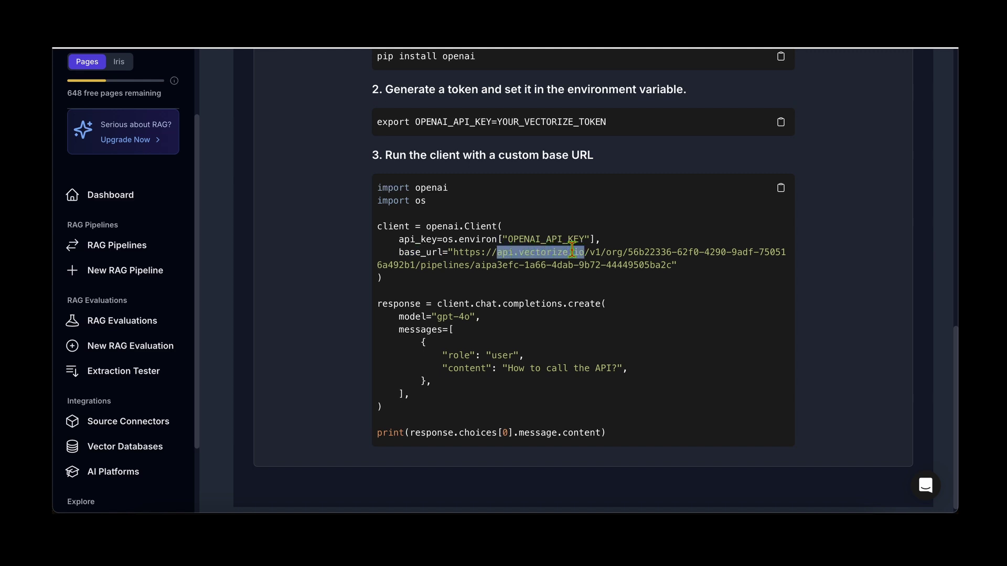
{"action": "left_click", "coordinate": [596, 297]}
{"action": "left_click_drag", "start_coordinate": [421, 265], "coordinate": [657, 262]}
{"action": "left_click", "coordinate": [662, 298]}
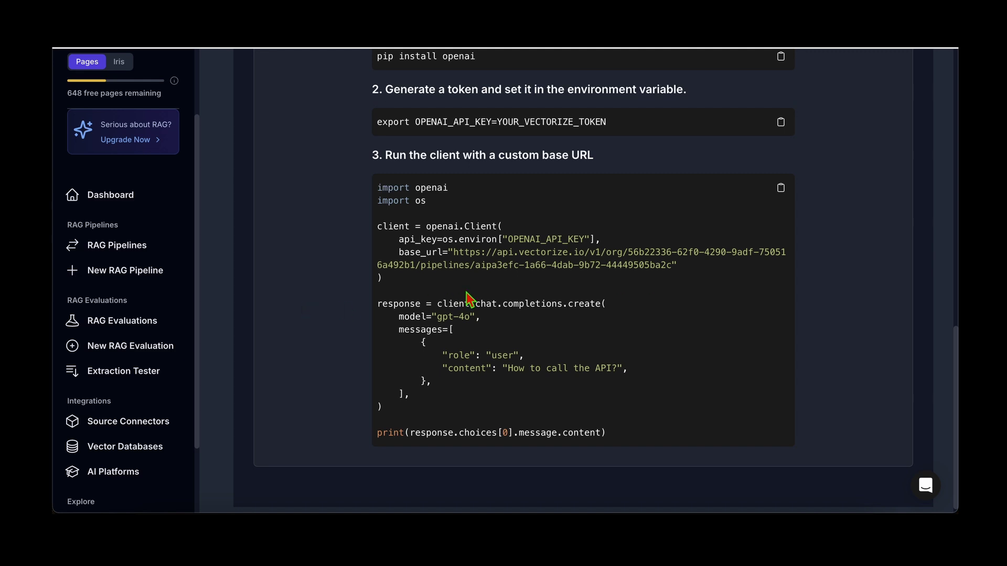
{"action": "left_click_drag", "start_coordinate": [466, 292], "coordinate": [465, 415]}
{"action": "left_click", "coordinate": [531, 399]}
{"action": "scroll", "coordinate": [348, 330], "scroll_direction": "up", "scroll_amount": 6}
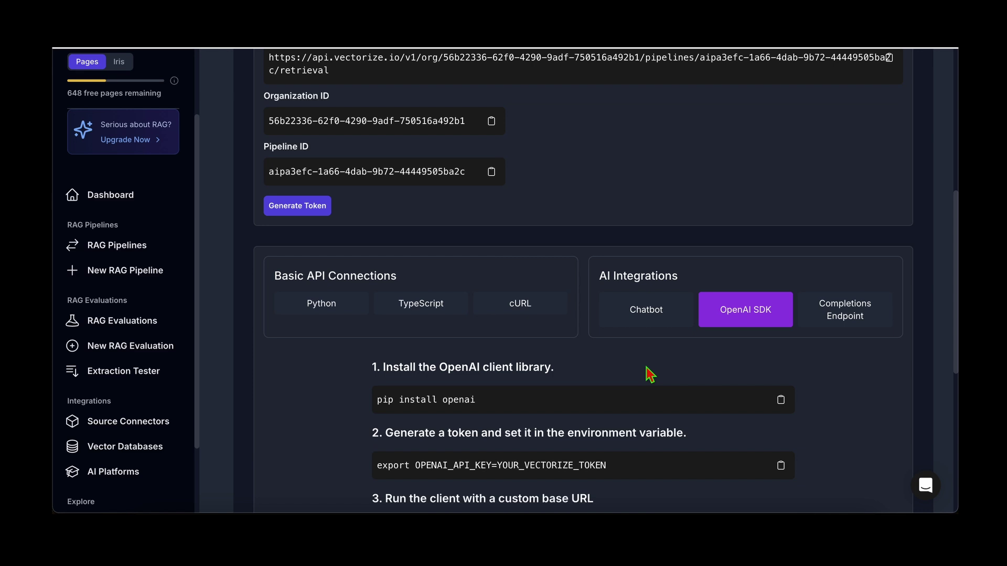
Open the Chatbot starter and keep OpenAI as LLM provider with gpt-4o as the model.
{"action": "left_click", "coordinate": [653, 314]}
{"action": "scroll", "coordinate": [654, 313], "scroll_direction": "down", "scroll_amount": 4}
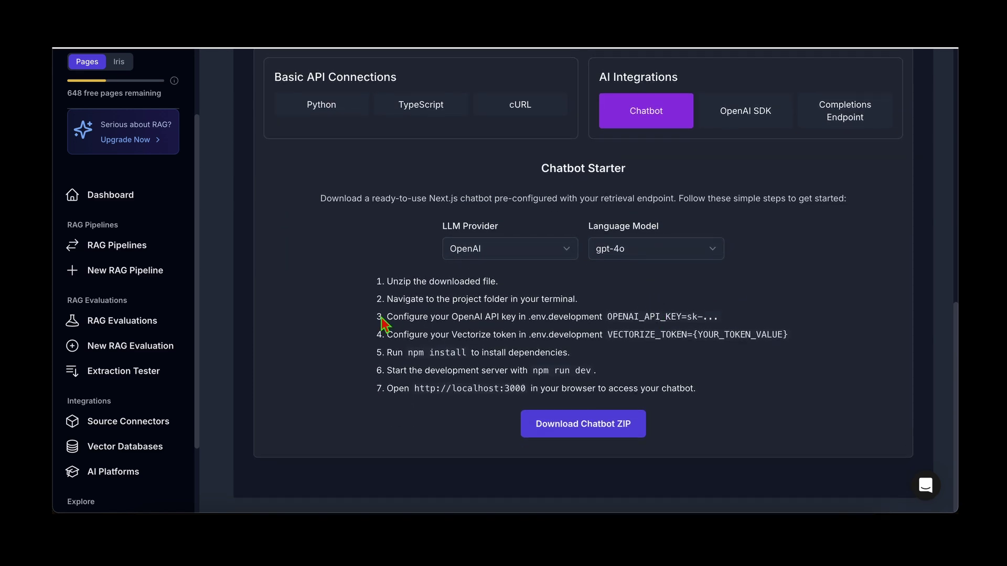
{"action": "left_click", "coordinate": [571, 255]}
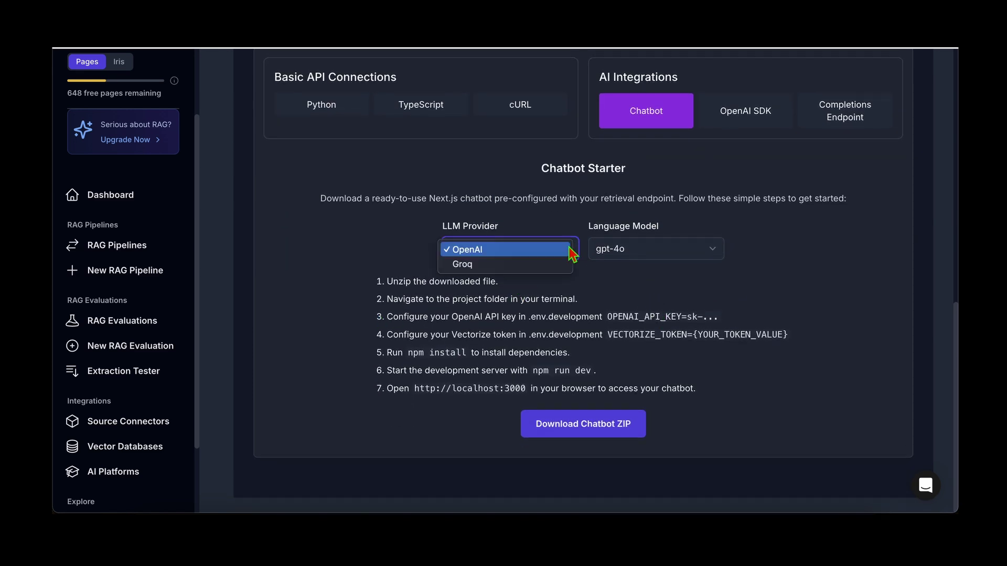
{"action": "left_click", "coordinate": [569, 256]}
{"action": "left_click", "coordinate": [683, 250]}
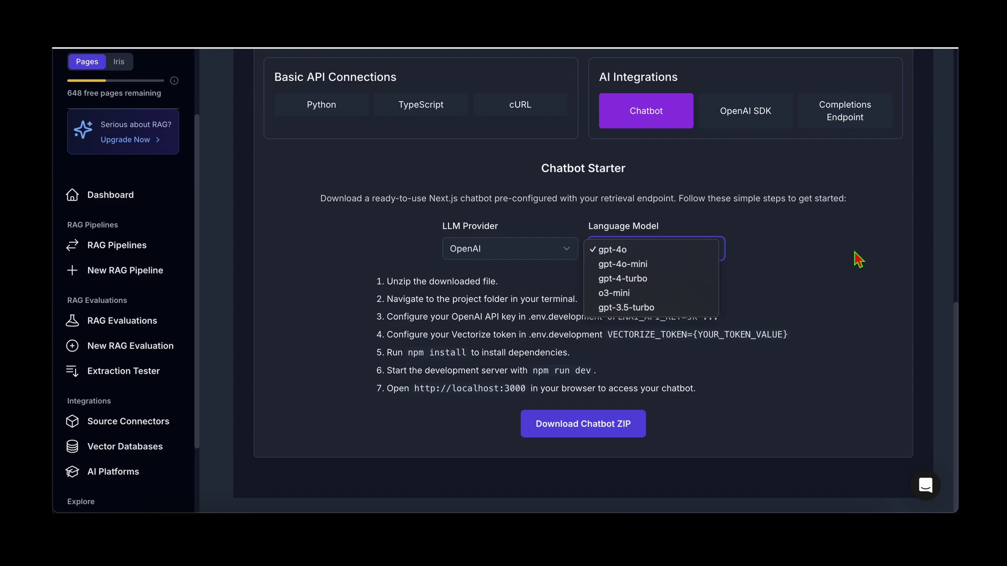
{"action": "left_click", "coordinate": [806, 289]}
{"action": "scroll", "coordinate": [533, 223], "scroll_direction": "up", "scroll_amount": 15}
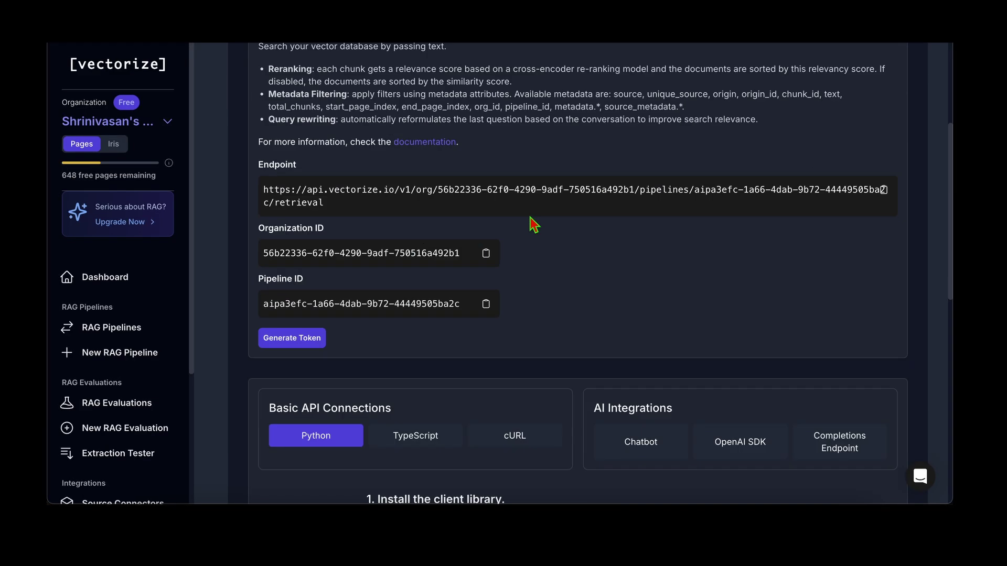
Open TV Pipeline's documents list showing samsung_tv_user_manual.pdf at 332/332 and try the search field.
{"action": "left_click", "coordinate": [514, 130]}
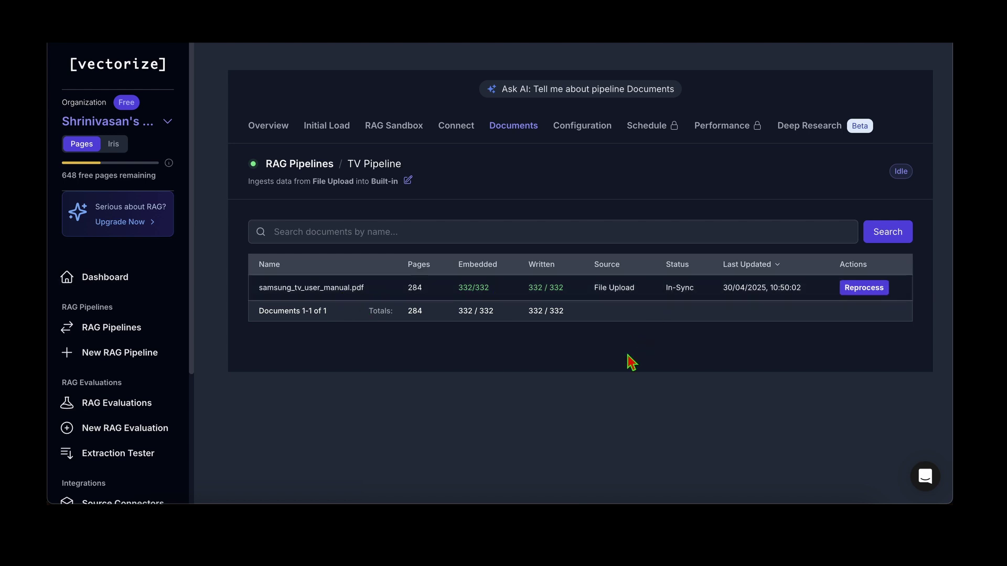
{"action": "left_click", "coordinate": [339, 231]}
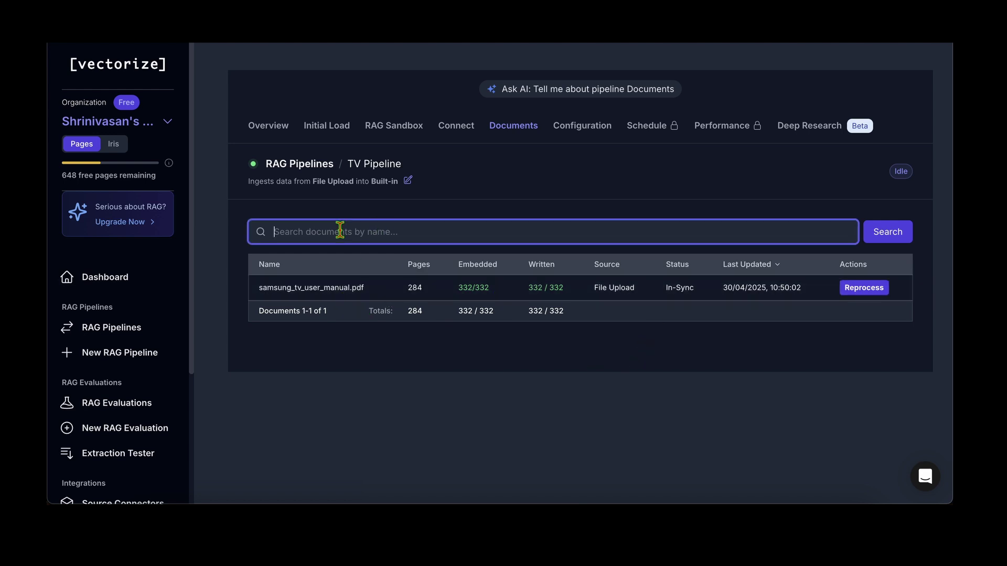
{"action": "left_click", "coordinate": [447, 212]}
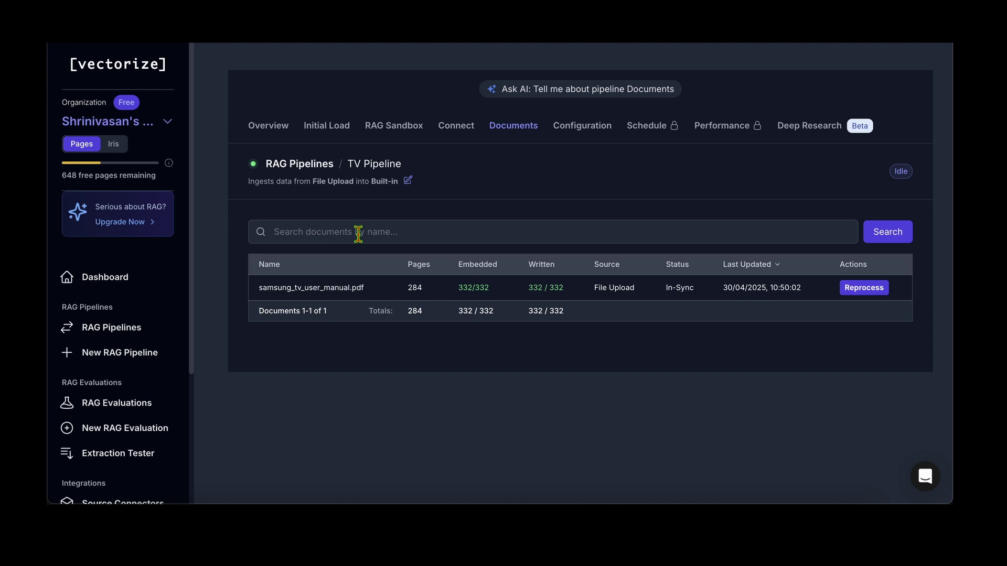
{"action": "left_click", "coordinate": [358, 234]}
{"action": "left_click", "coordinate": [524, 398]}
Review the Sync Settings, left on Manual with the upgrade note for automated syncs.
{"action": "left_click", "coordinate": [643, 129]}
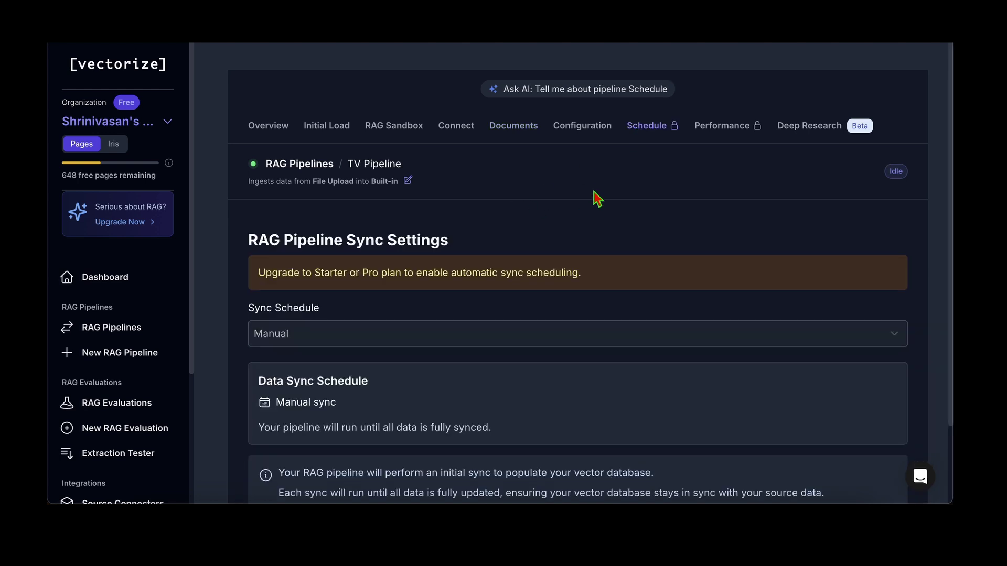
{"action": "scroll", "coordinate": [540, 333], "scroll_direction": "down", "scroll_amount": 1}
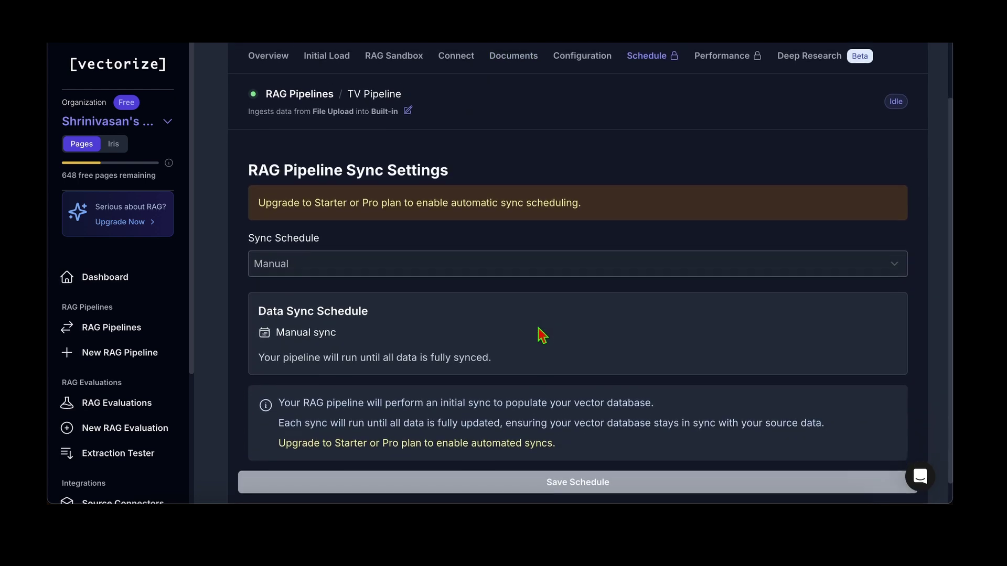
{"action": "scroll", "coordinate": [542, 334], "scroll_direction": "down", "scroll_amount": 1}
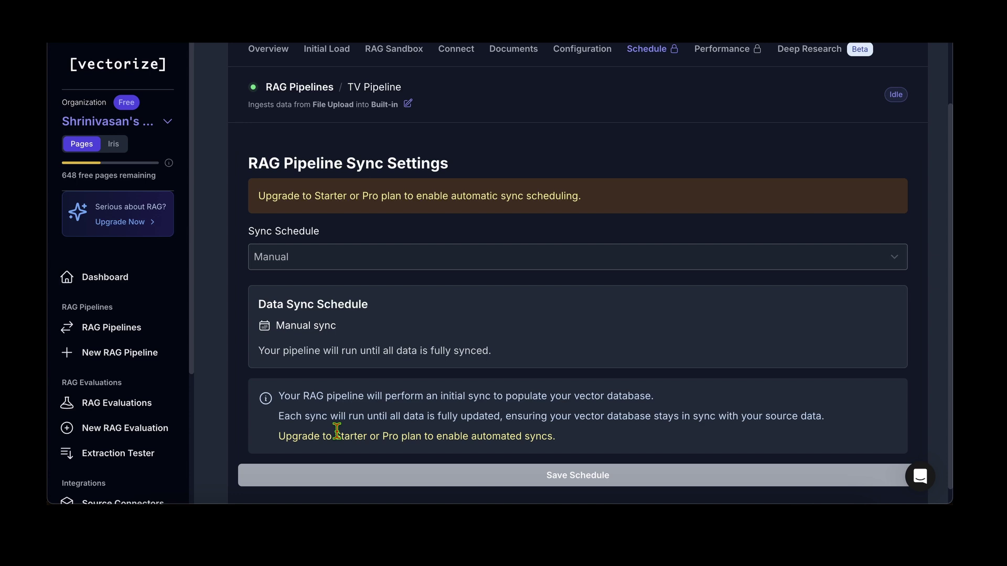
{"action": "left_click_drag", "start_coordinate": [336, 431], "coordinate": [555, 437]}
{"action": "left_click", "coordinate": [599, 443]}
{"action": "scroll", "coordinate": [598, 442], "scroll_direction": "up", "scroll_amount": 1}
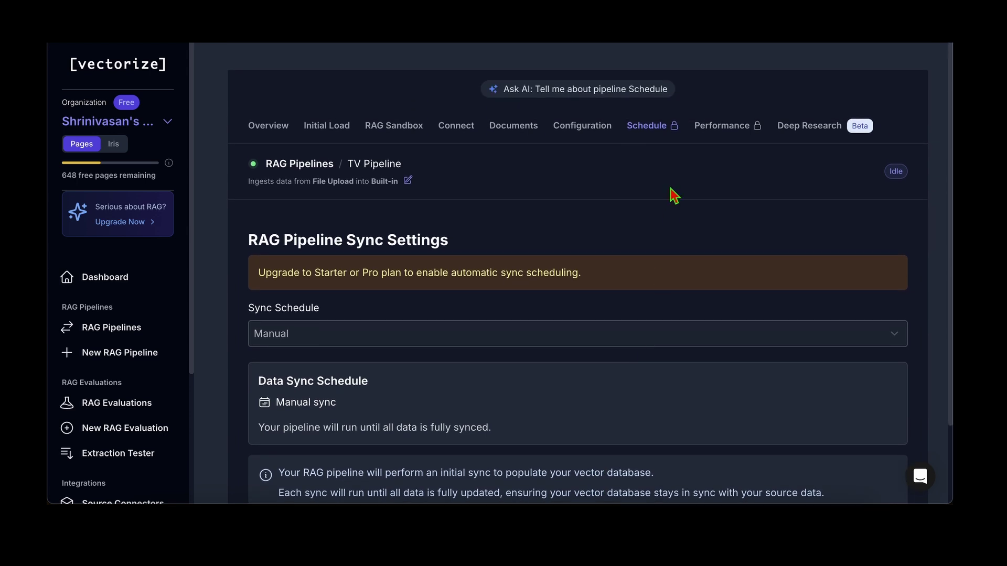
{"action": "left_click", "coordinate": [523, 129]}
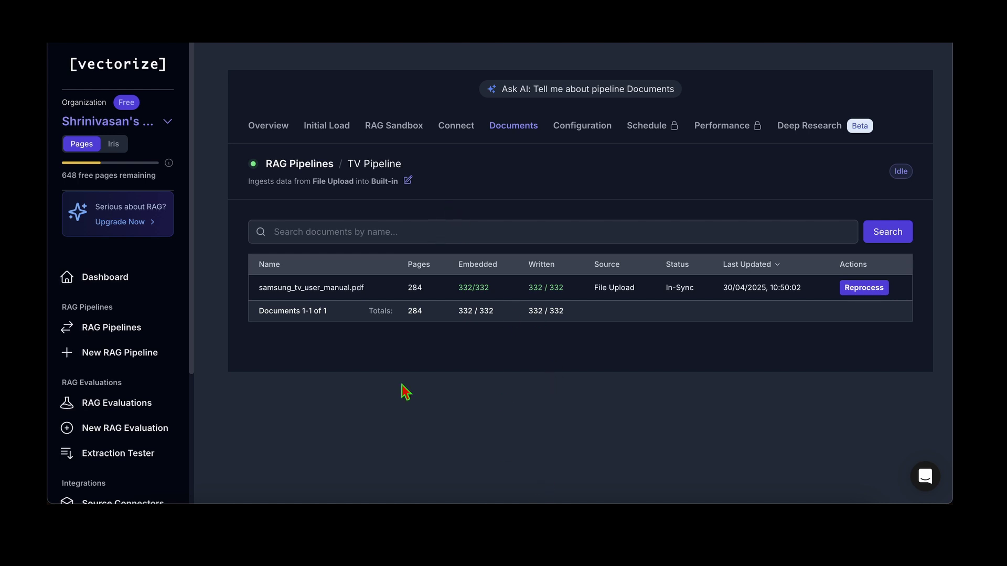
{"action": "left_click", "coordinate": [649, 127]}
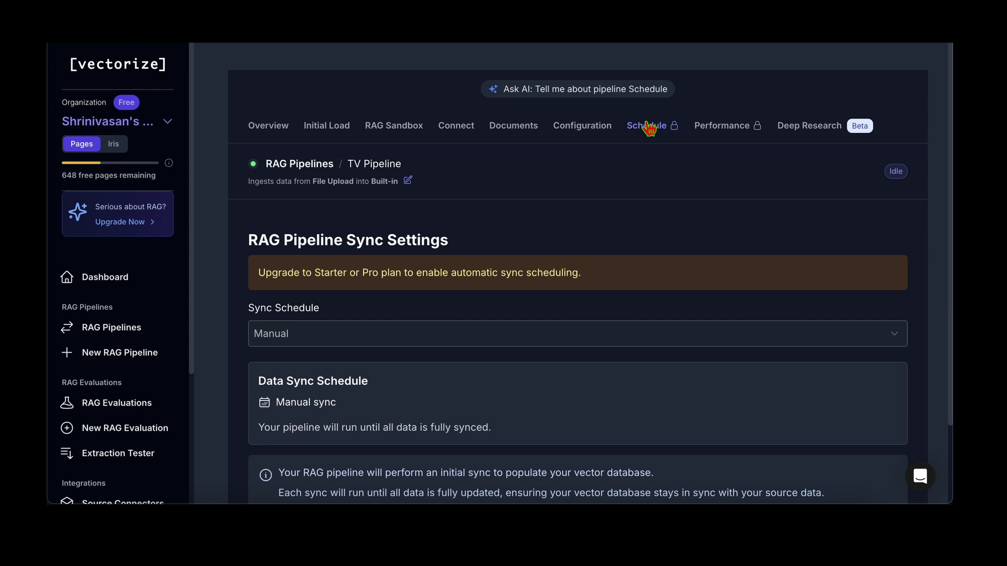
{"action": "scroll", "coordinate": [560, 270], "scroll_direction": "down", "scroll_amount": 1}
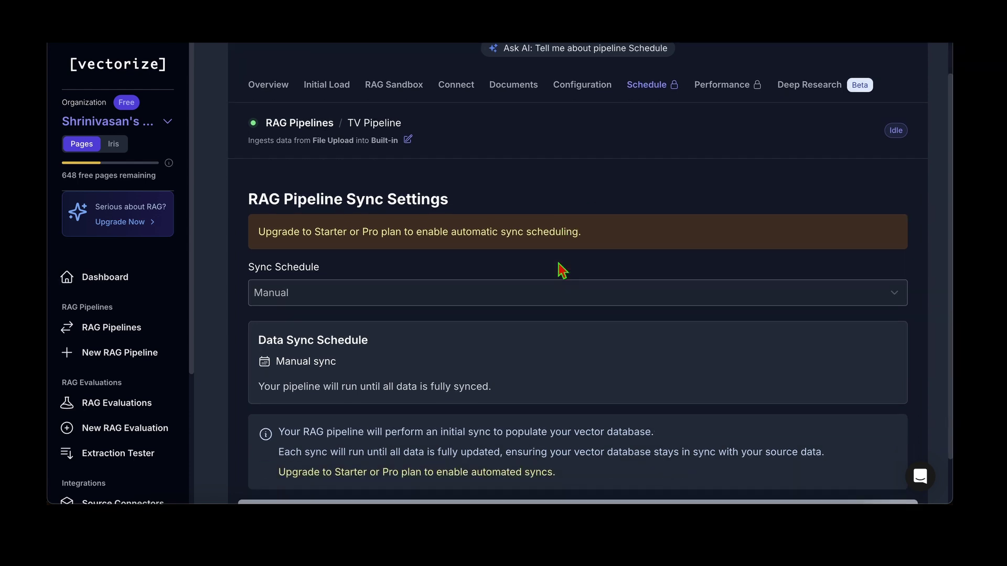
Open the Performance page and read the locked Retrieval Performance Analytics upsell.
{"action": "left_click", "coordinate": [723, 86]}
{"action": "scroll", "coordinate": [573, 189], "scroll_direction": "down", "scroll_amount": 1}
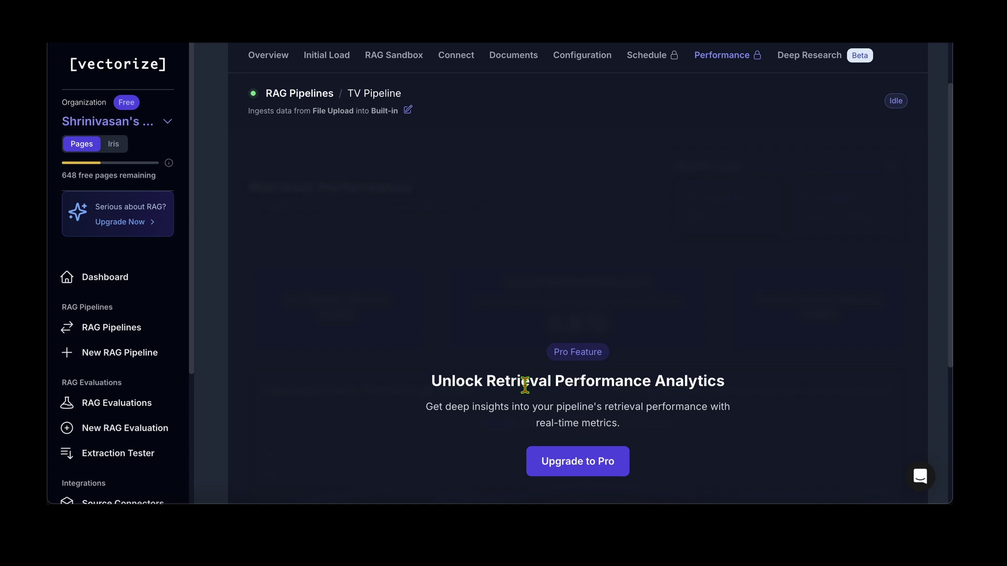
{"action": "left_click_drag", "start_coordinate": [525, 384], "coordinate": [698, 381]}
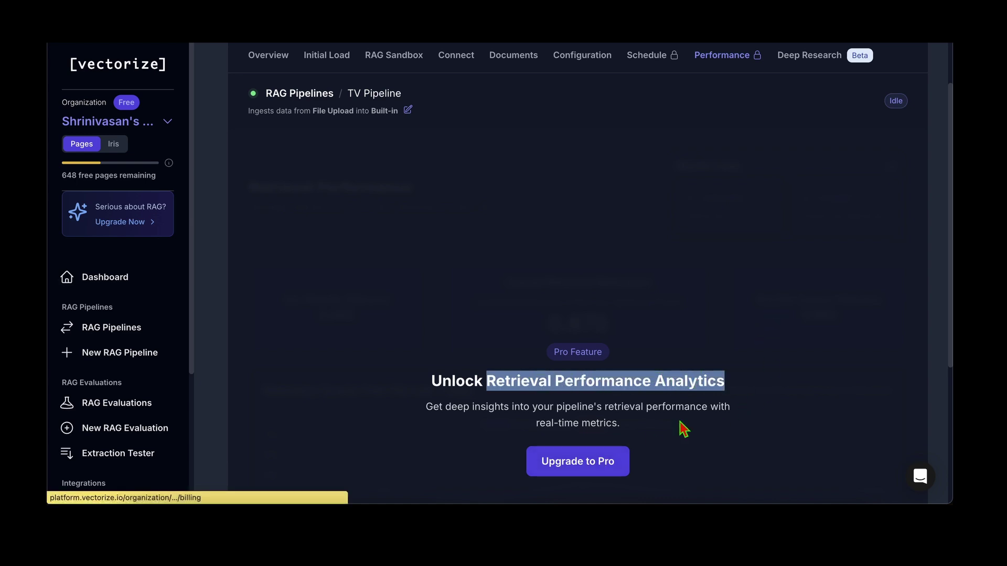
{"action": "left_click", "coordinate": [657, 245]}
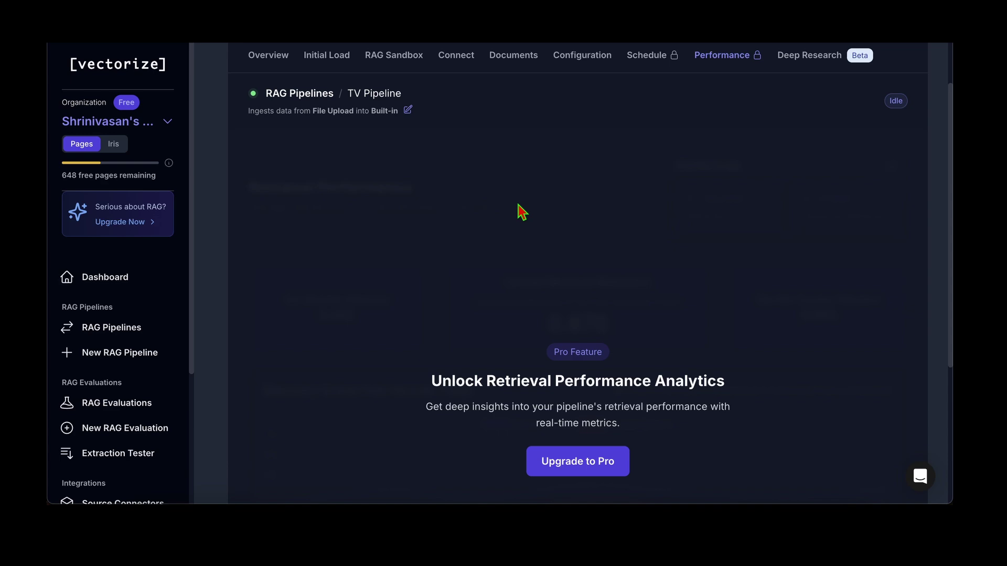
{"action": "scroll", "coordinate": [602, 210], "scroll_direction": "up", "scroll_amount": 1}
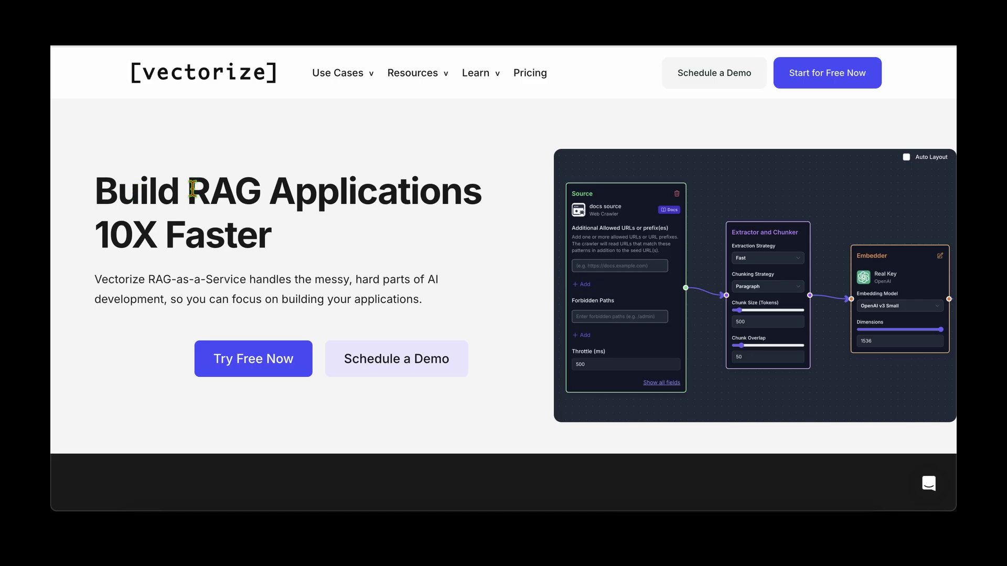
{"action": "double_click", "coordinate": [153, 198]}
{"action": "left_click_drag", "start_coordinate": [154, 198], "coordinate": [264, 240]}
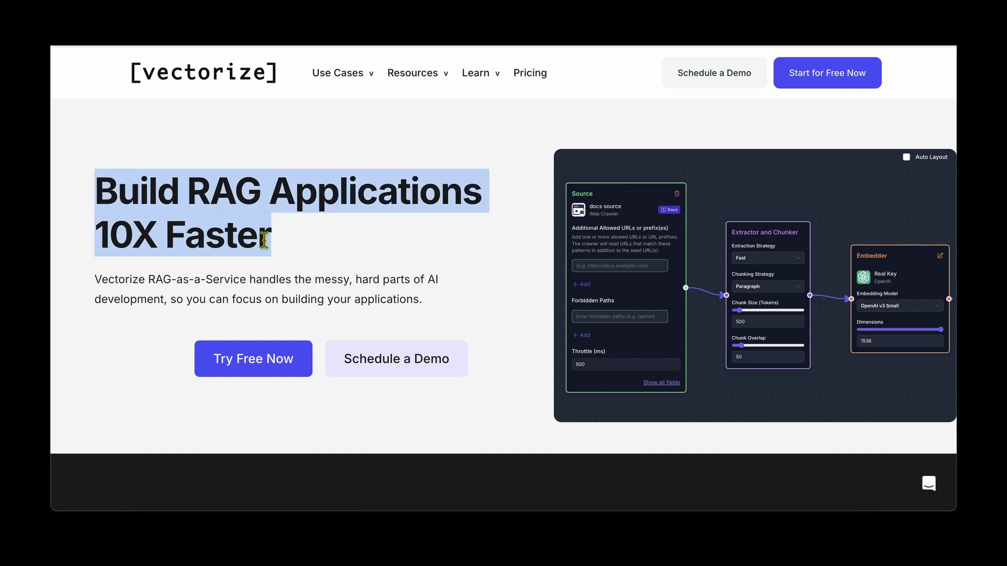
{"action": "left_click", "coordinate": [345, 239]}
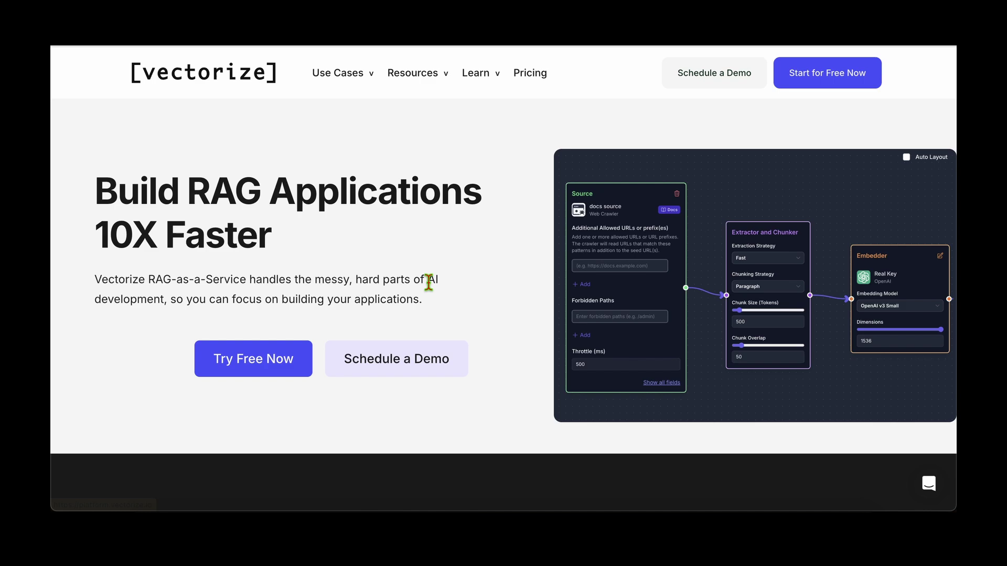
{"action": "scroll", "coordinate": [429, 292], "scroll_direction": "down", "scroll_amount": 7}
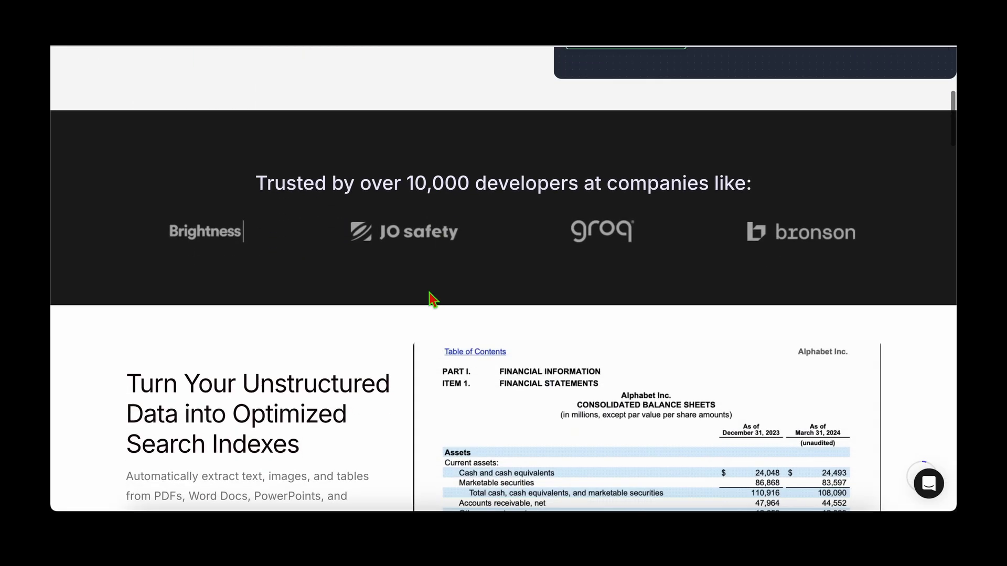